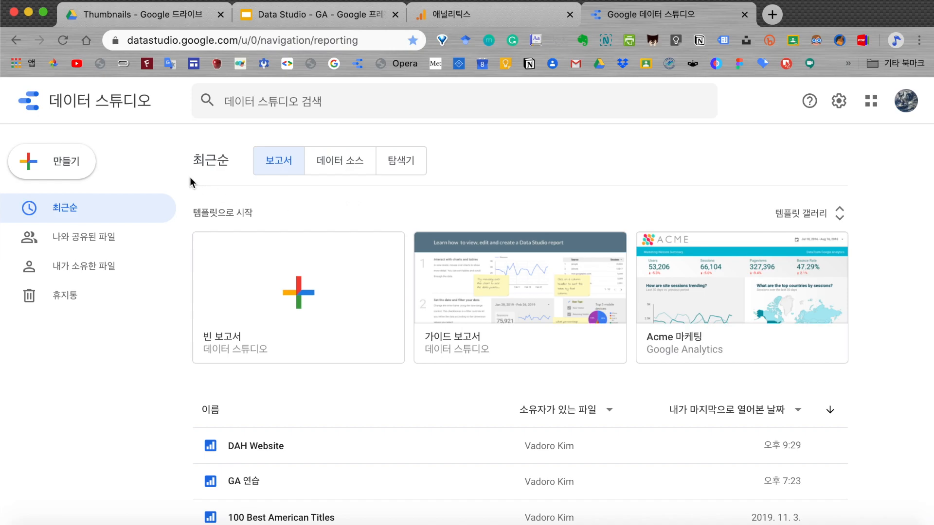
Start creating a new data source and look through the available Google and partner connectors.
left_click(57, 167)
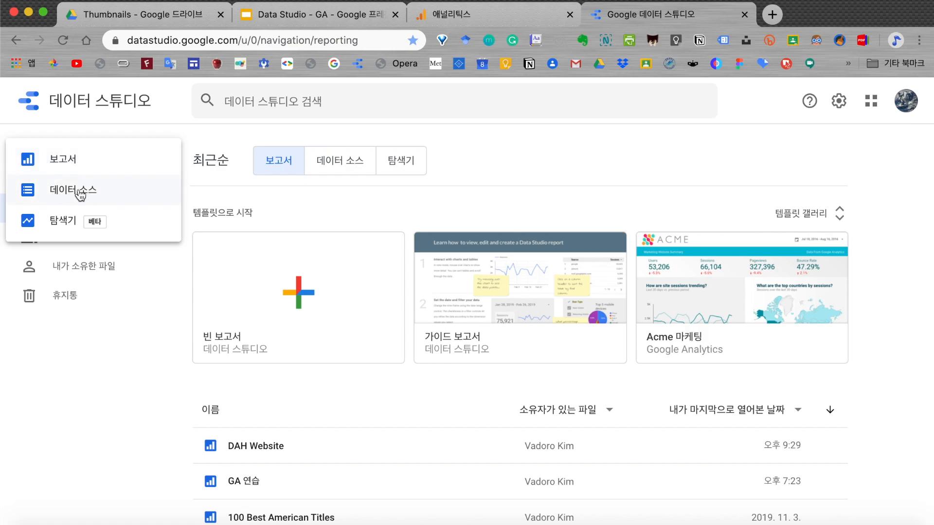
left_click(62, 193)
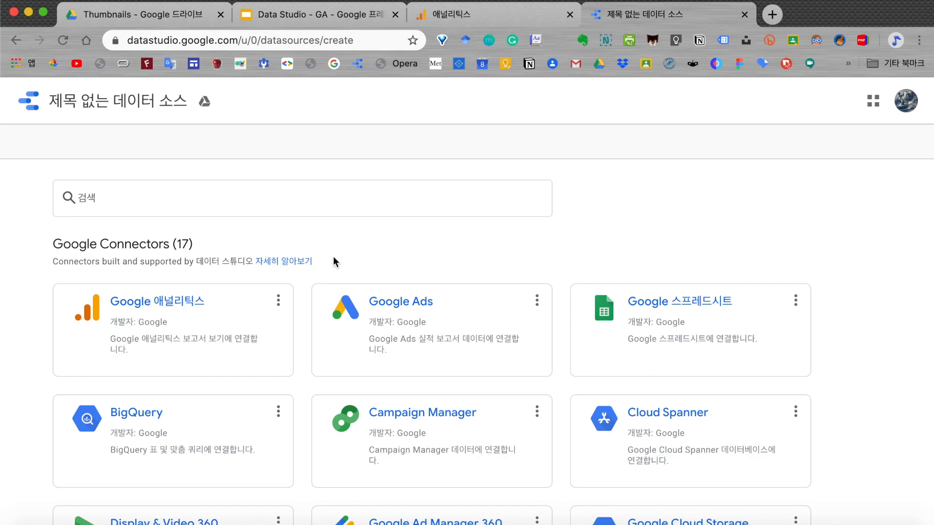
scroll(334, 256, "down", 2)
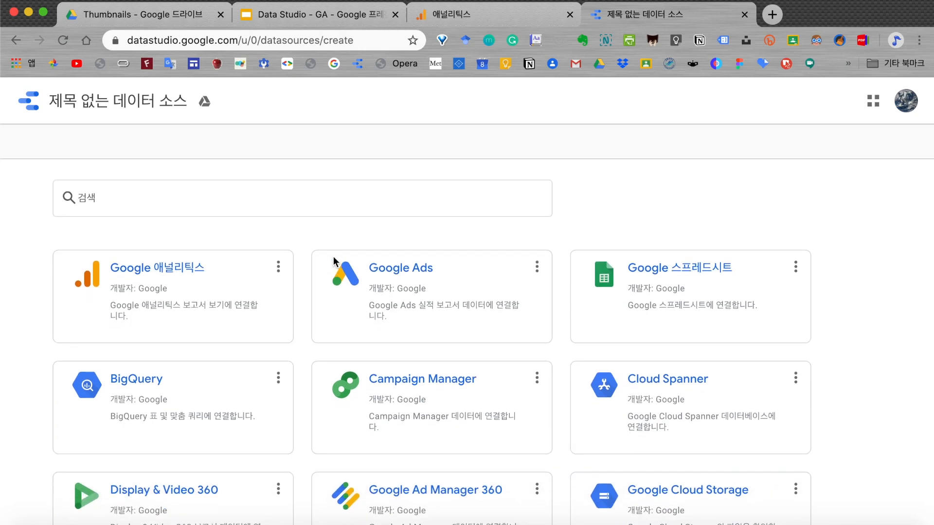
scroll(334, 256, "up", 2)
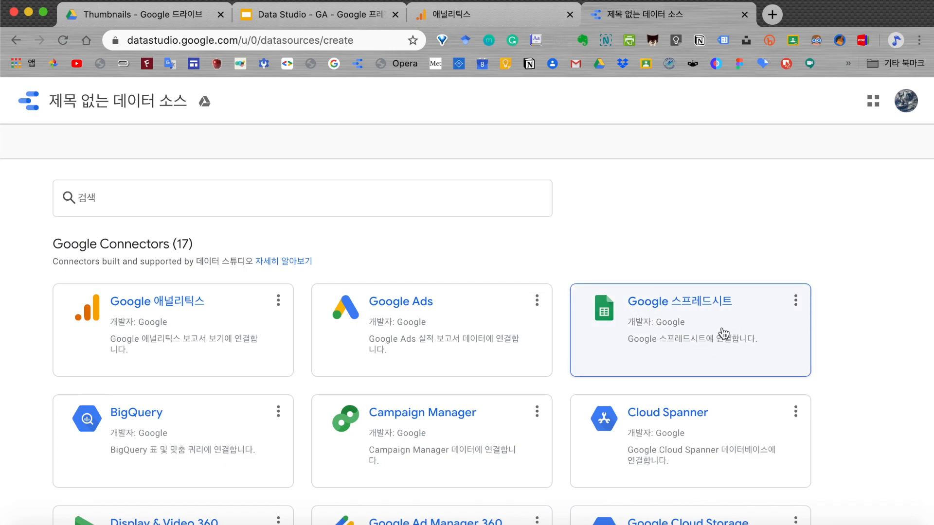
scroll(724, 333, "down", 3)
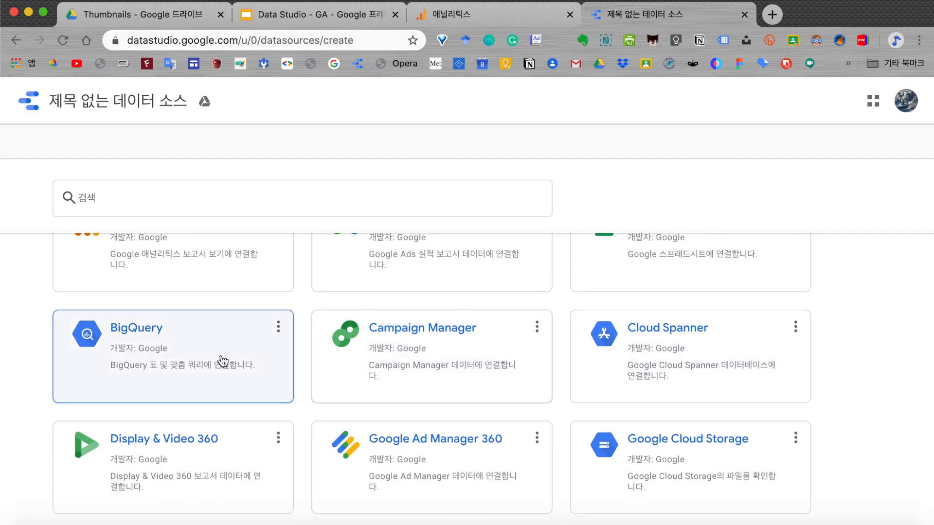
scroll(427, 433, "down", 5)
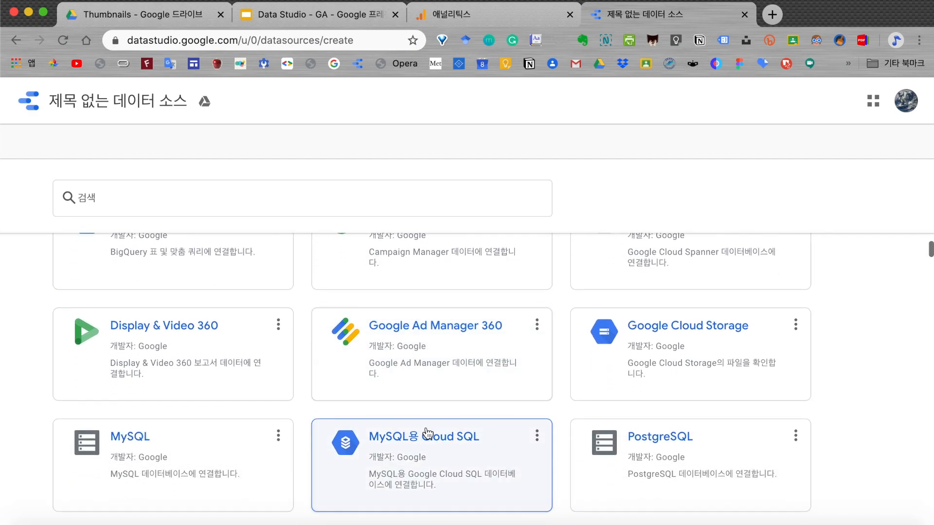
scroll(428, 433, "down", 2)
scroll(427, 433, "down", 3)
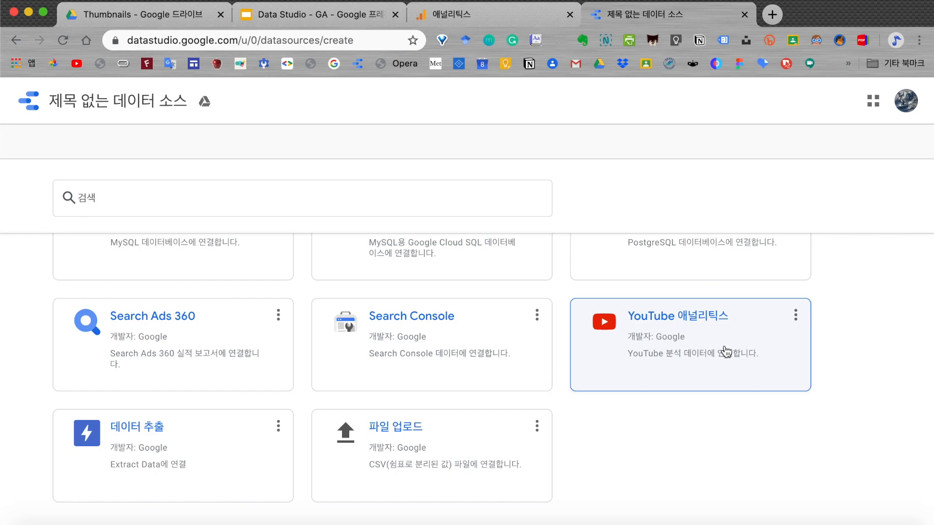
scroll(696, 351, "down", 2)
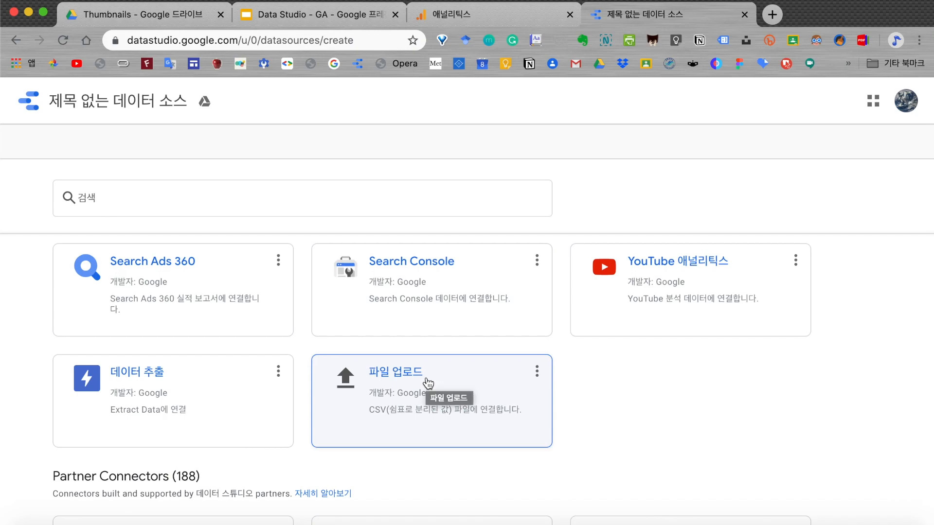
scroll(428, 383, "down", 5)
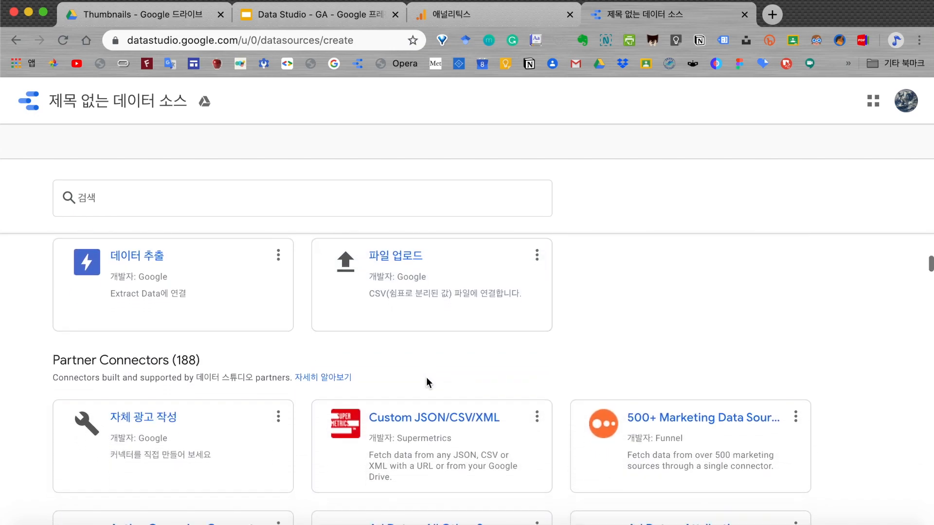
scroll(428, 383, "down", 1)
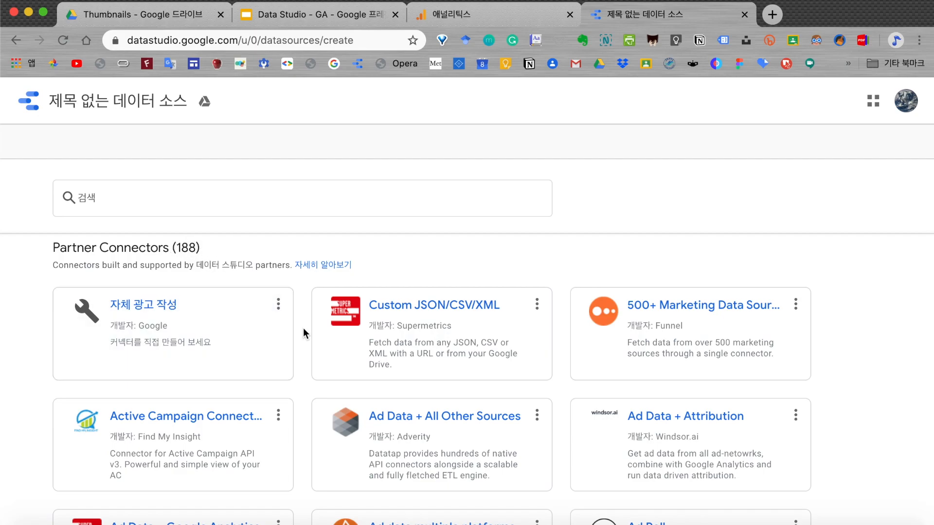
scroll(302, 329, "down", 5)
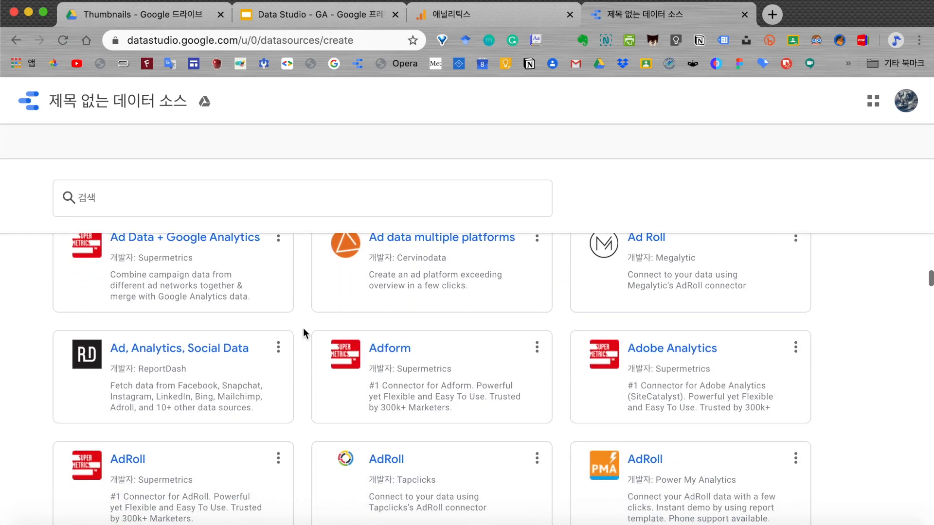
scroll(303, 331, "up", 5)
scroll(303, 331, "up", 10)
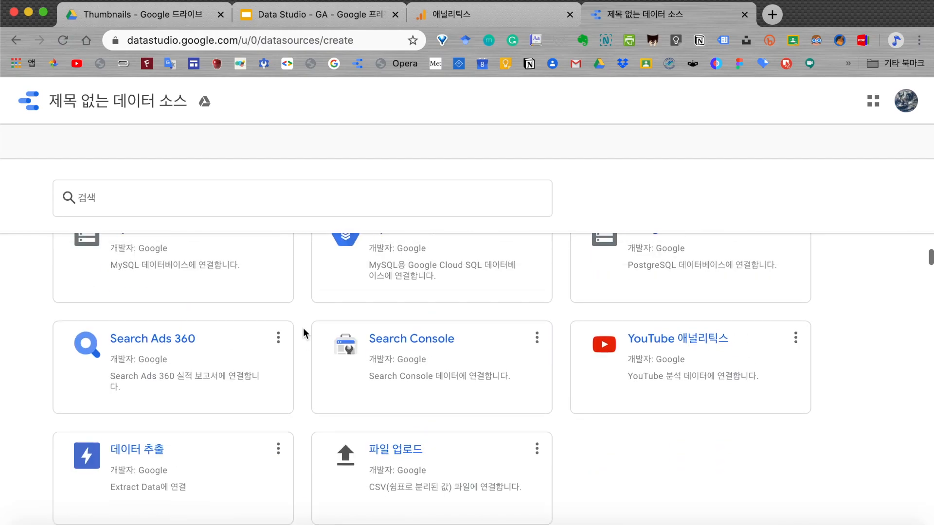
scroll(302, 328, "up", 10)
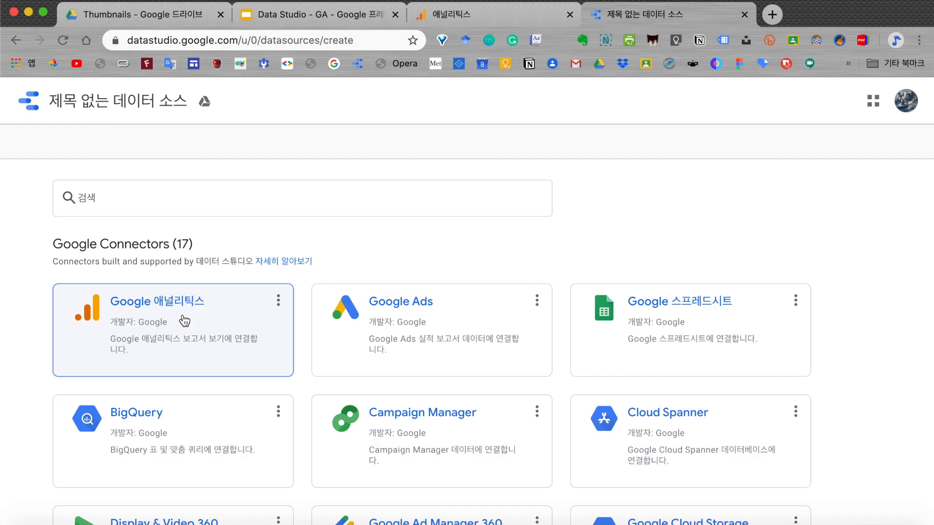
Try setting up a Google Analytics data source with account DAH, property DAH_Hallym and view 전체 웹사이트 데이터, and return to the home page.
left_click(181, 319)
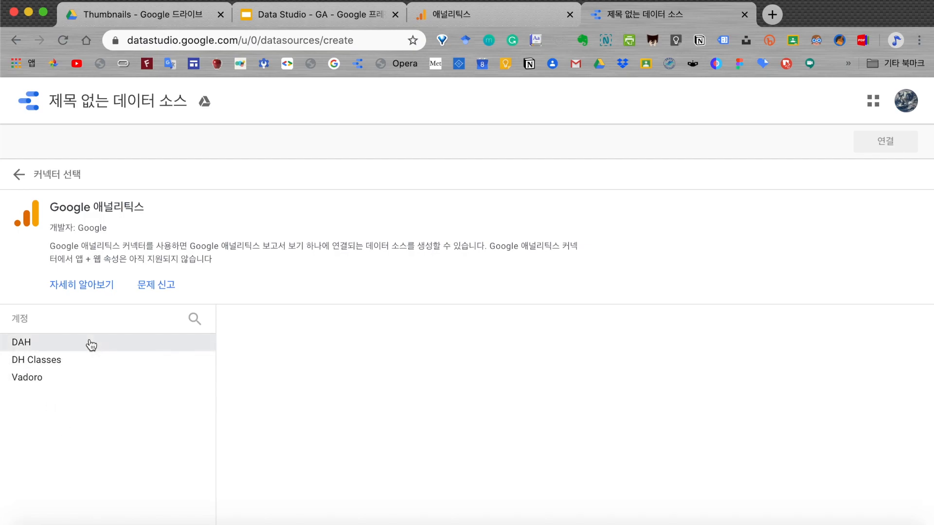
left_click(52, 349)
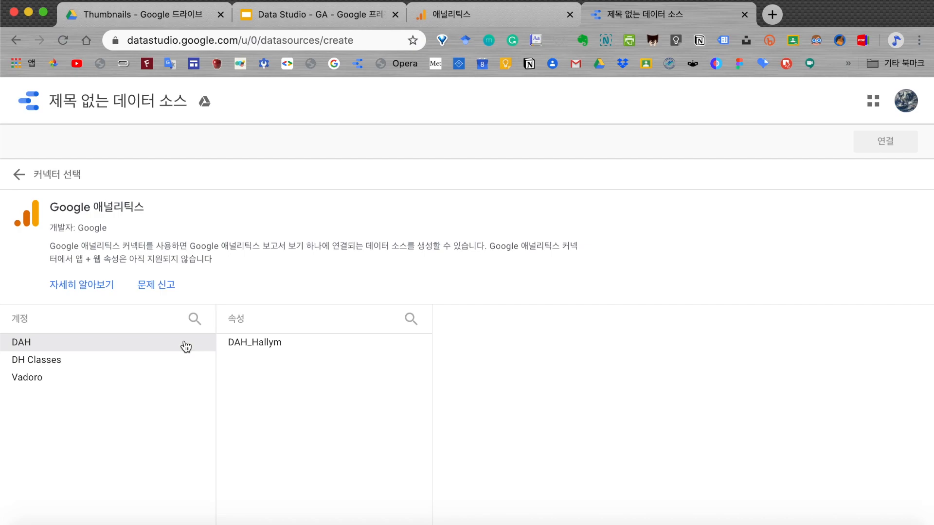
left_click(266, 347)
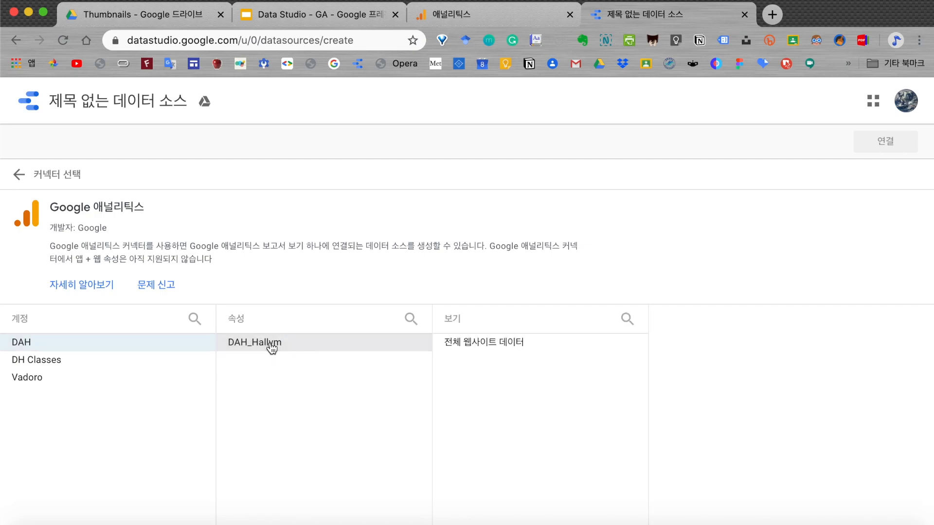
left_click(493, 347)
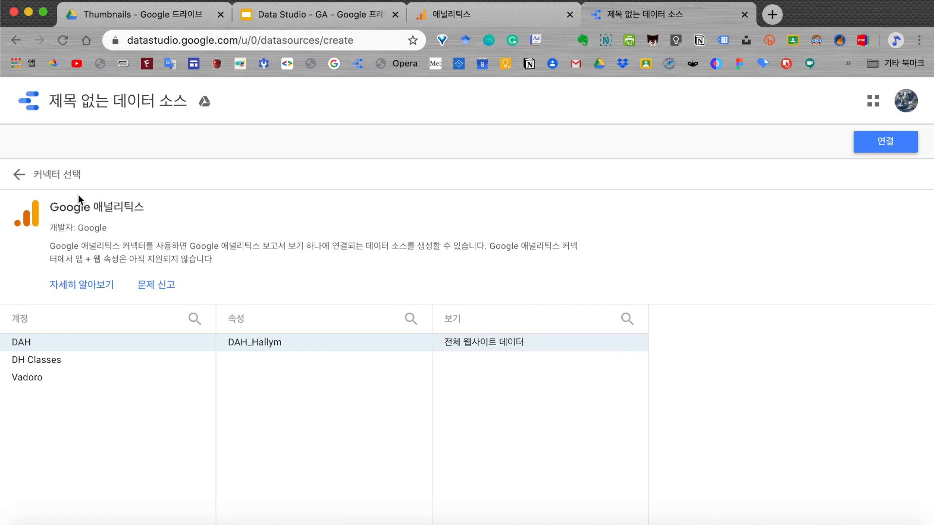
left_click(16, 179)
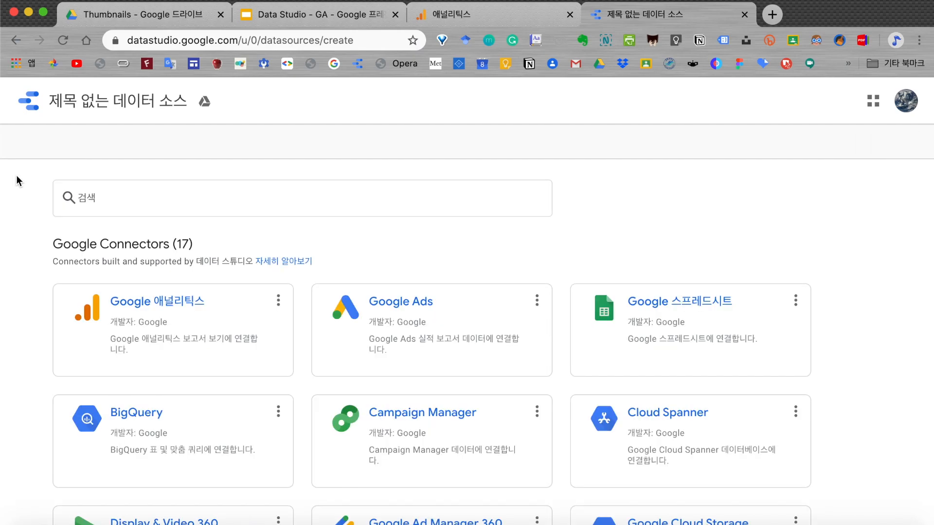
left_click(28, 103)
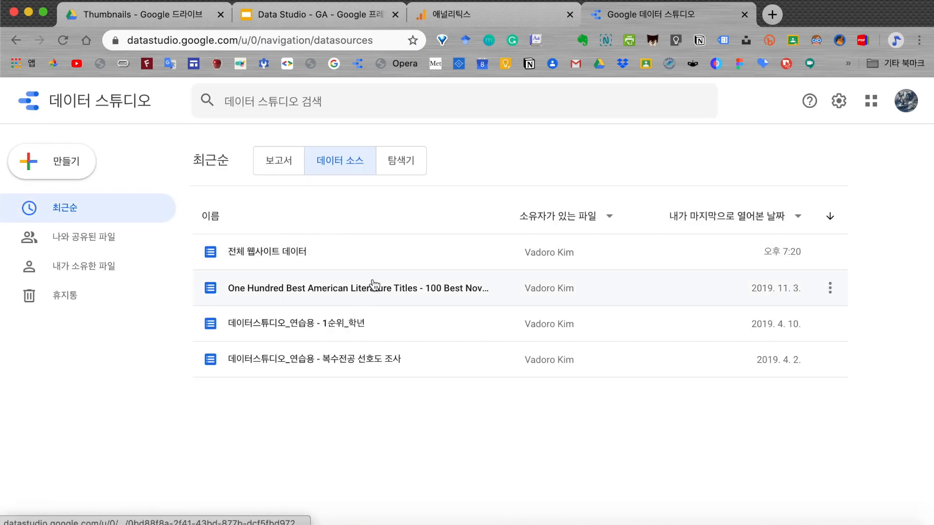
Browse the full report template gallery and open the Acme 마케팅 template for Google Analytics.
left_click(280, 163)
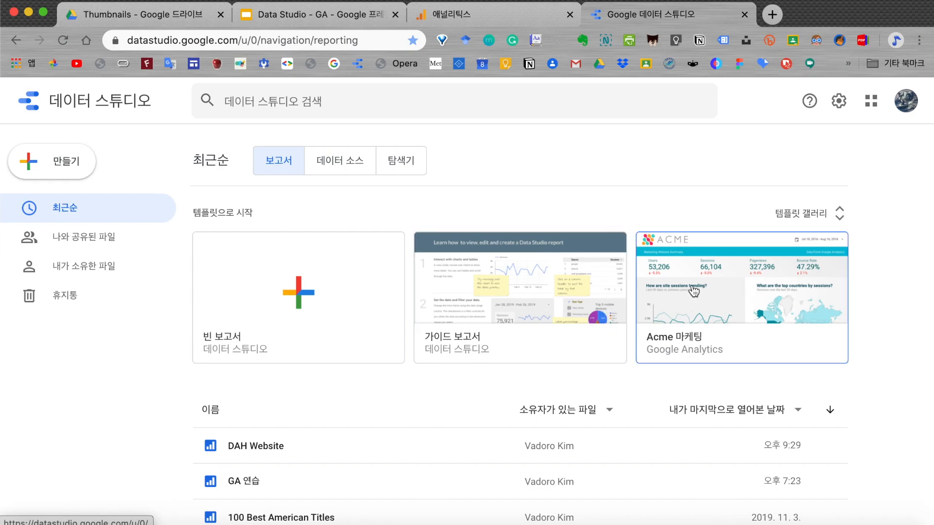
left_click(844, 214)
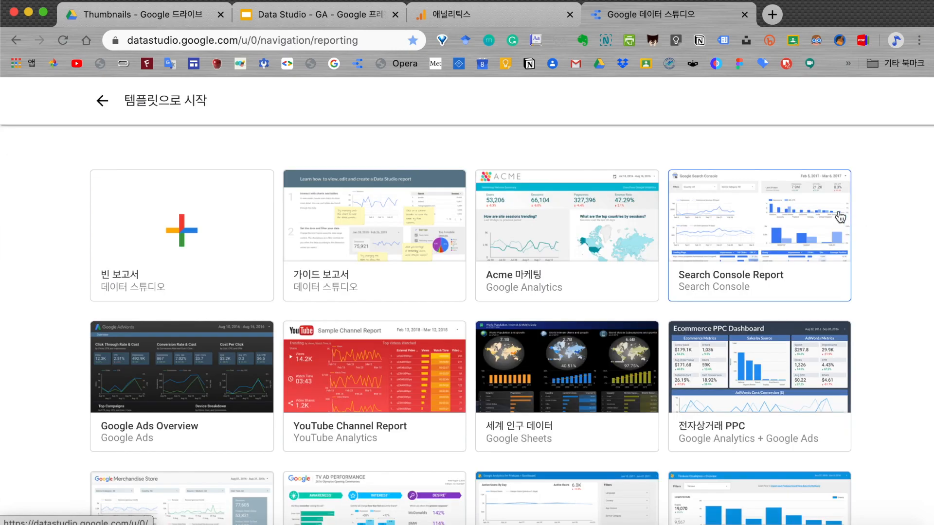
scroll(545, 317, "down", 2)
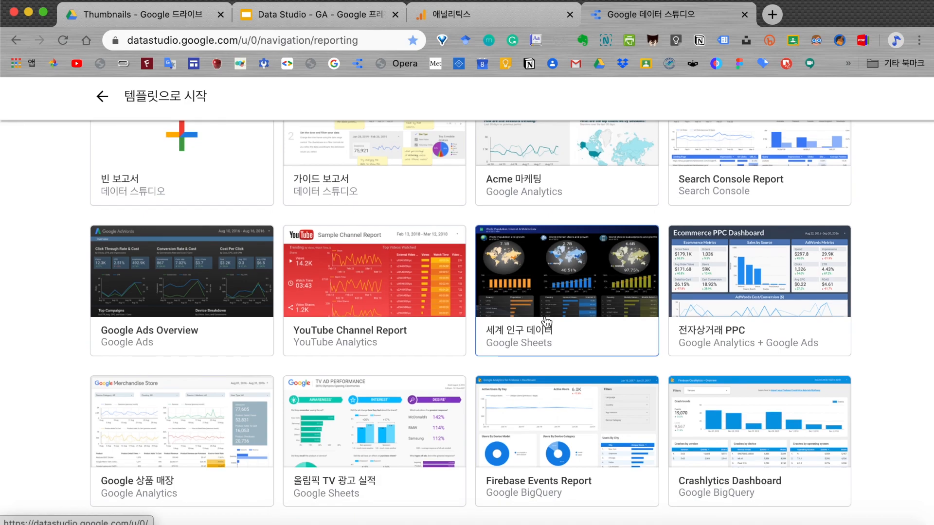
scroll(545, 319, "up", 2)
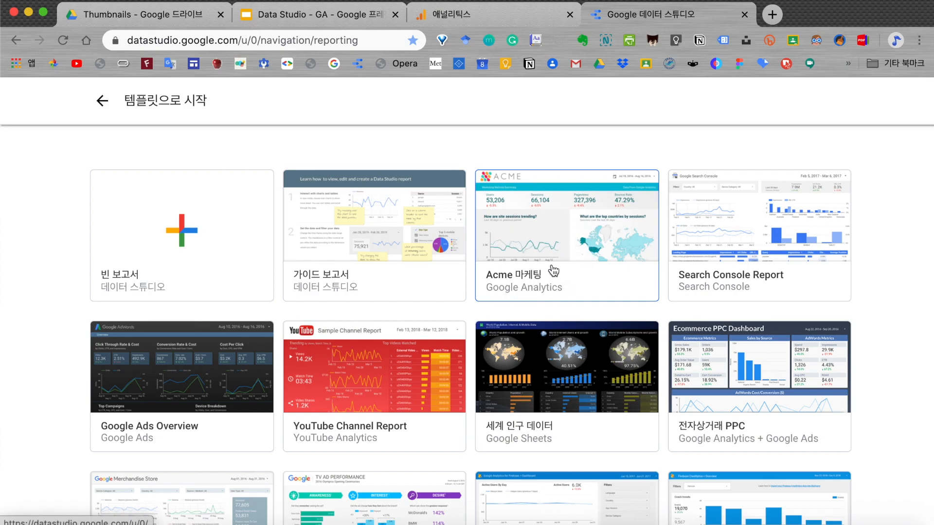
scroll(519, 276, "down", 3)
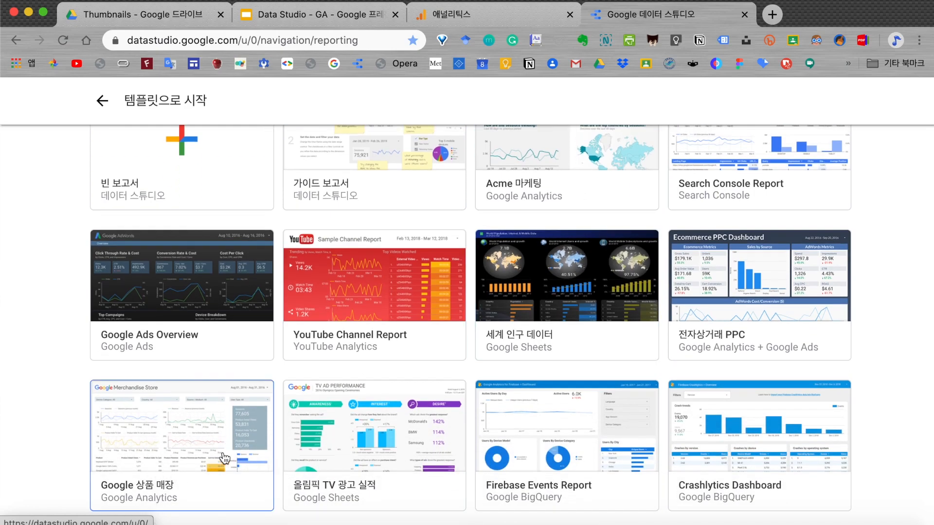
scroll(226, 452, "up", 2)
scroll(227, 452, "up", 1)
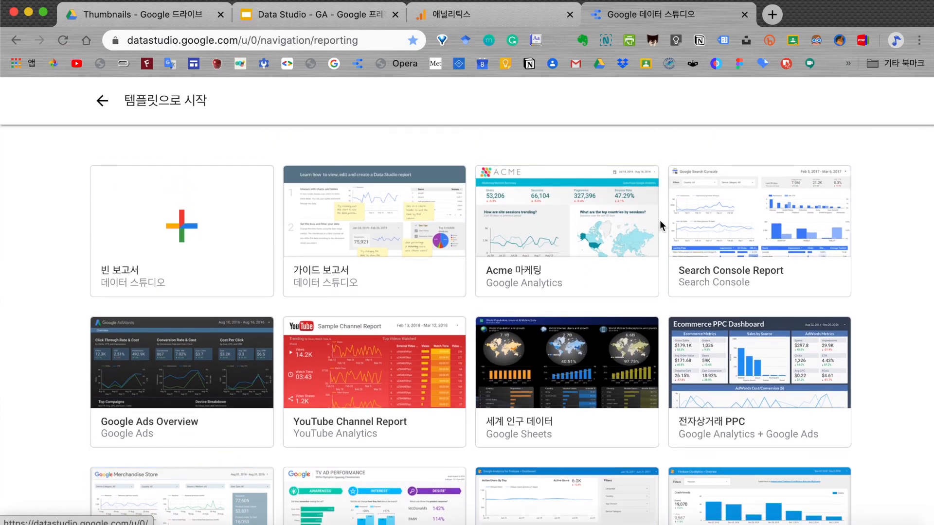
left_click(557, 226)
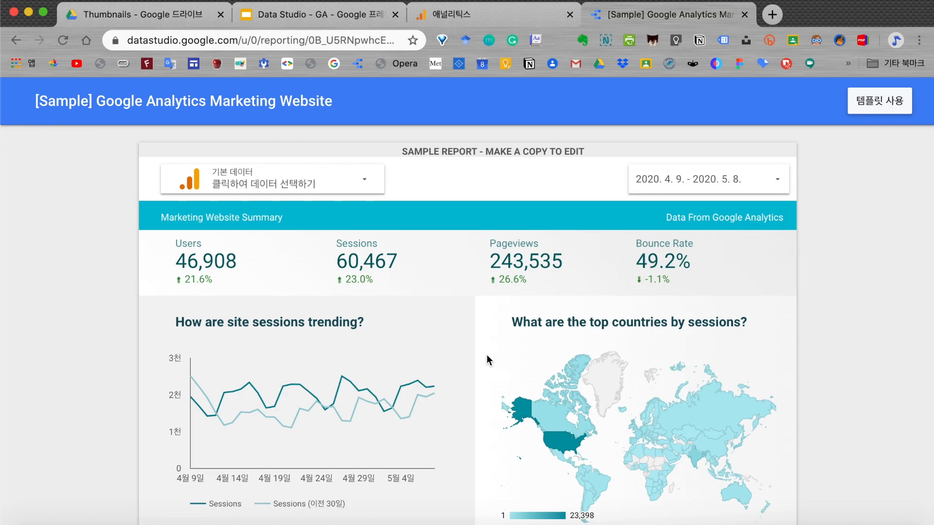
Examine the sample marketing report's session trend, country, channel engagement, and age and gender charts.
scroll(486, 355, "down", 3)
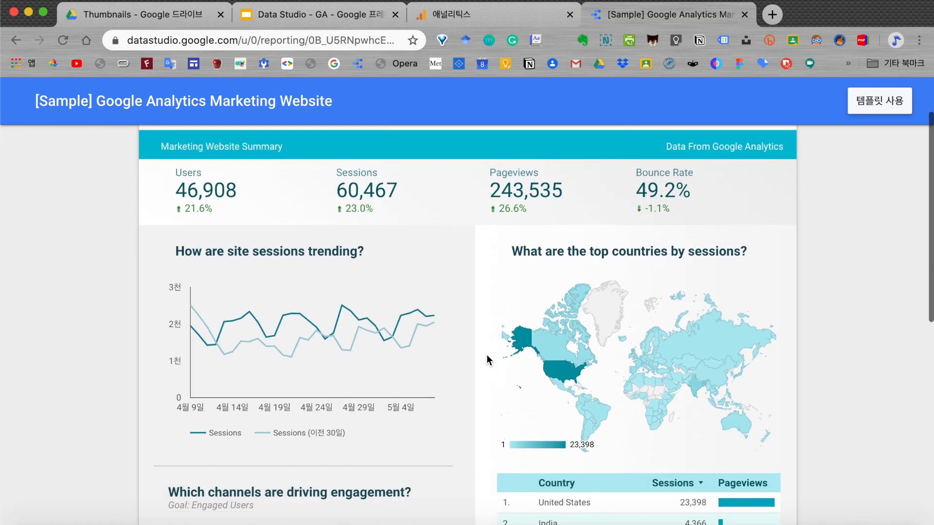
scroll(487, 355, "up", 2)
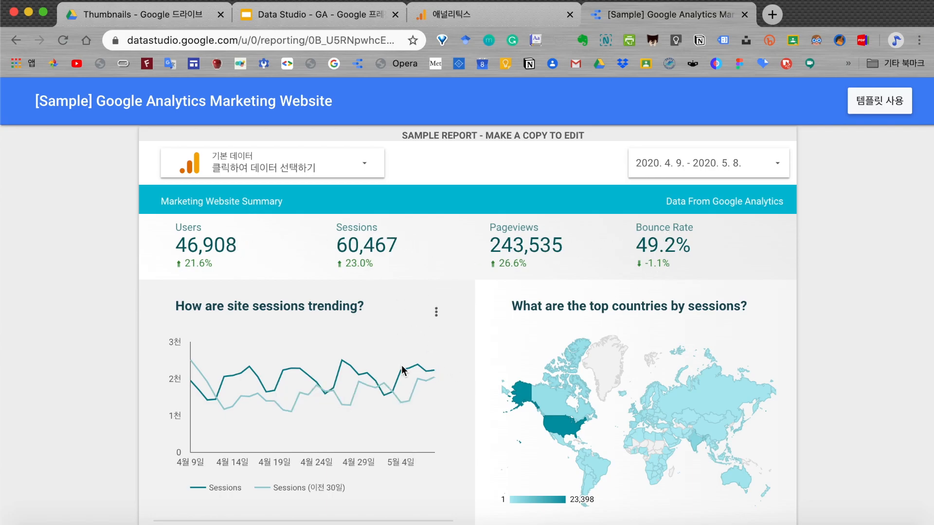
scroll(414, 379, "down", 10)
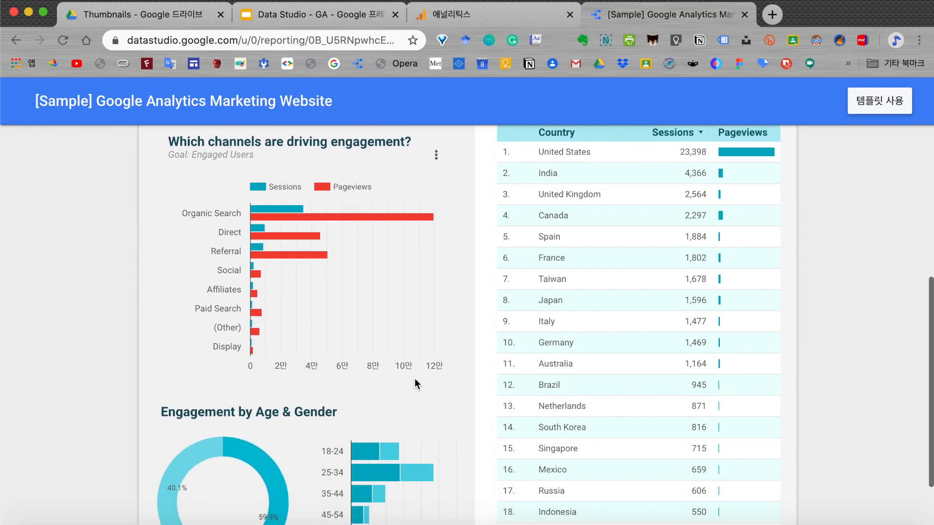
scroll(415, 384, "down", 2)
scroll(415, 383, "up", 1)
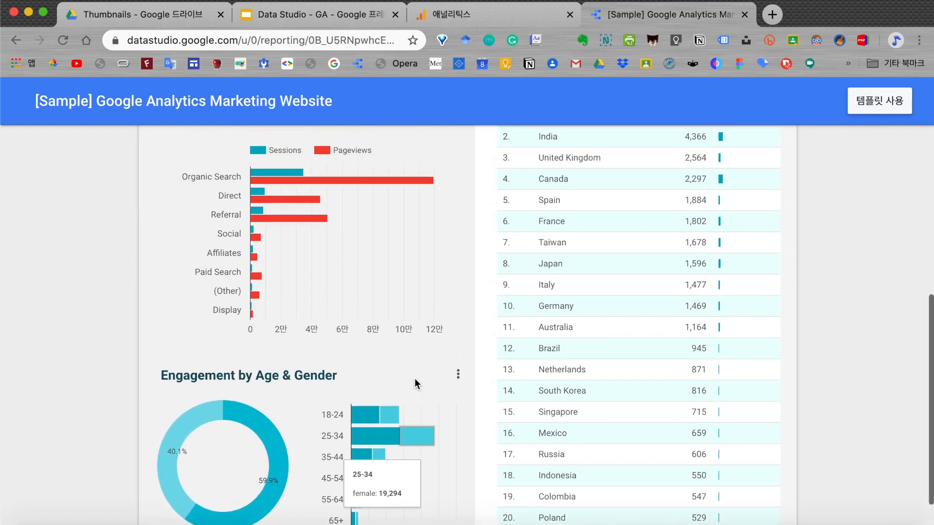
scroll(414, 384, "up", 6)
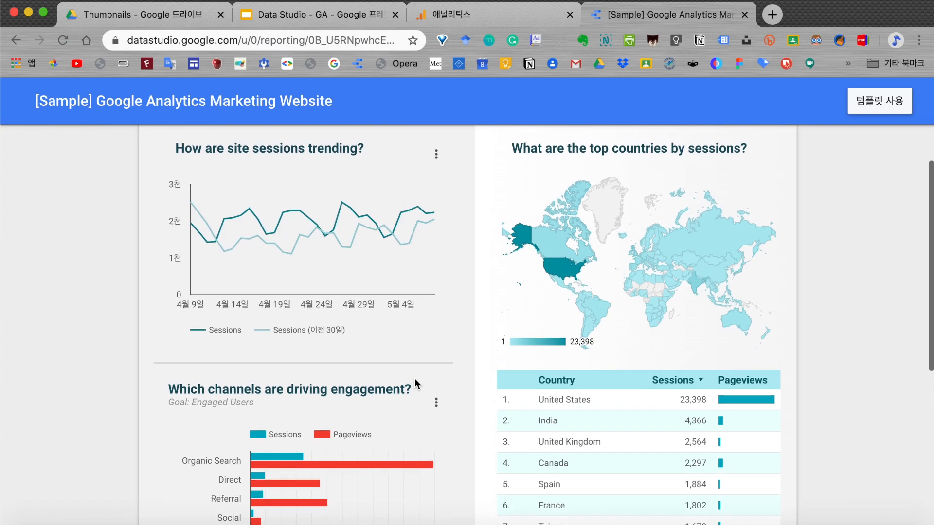
scroll(415, 384, "up", 4)
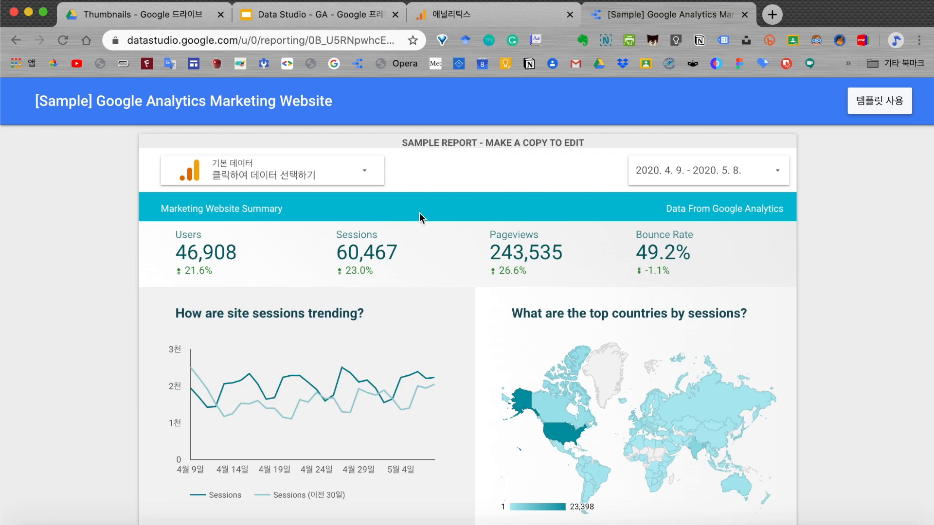
Switch the sample report's data to the 전체 웹사이트 데이터 view of DAH_Hallym and check the charts.
left_click(368, 174)
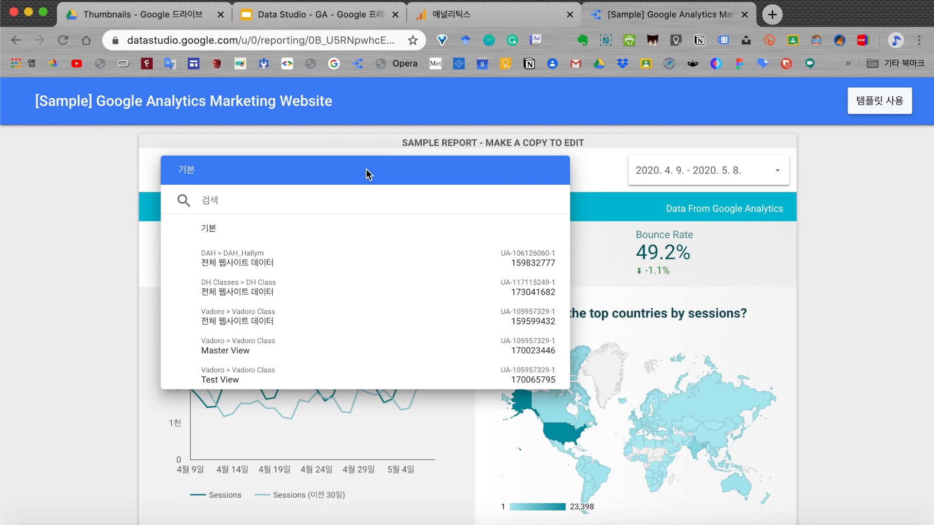
left_click(246, 256)
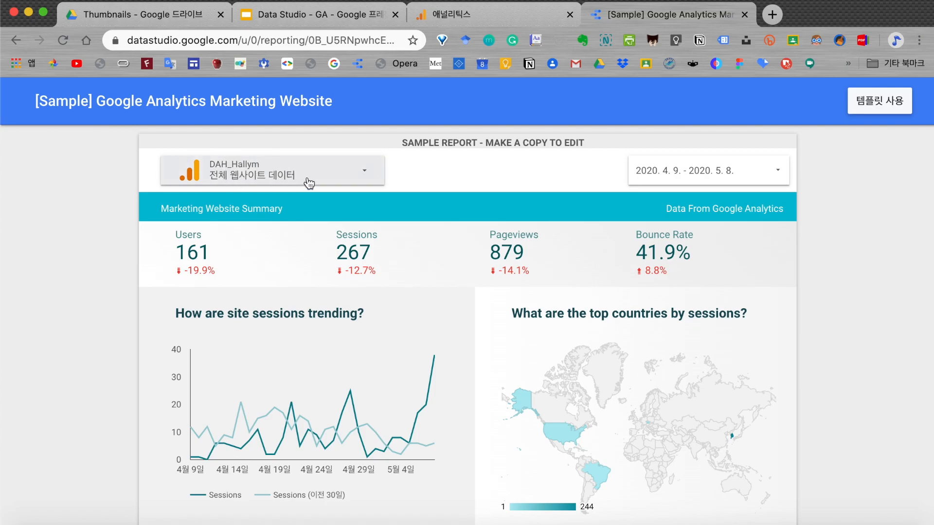
scroll(415, 340, "down", 2)
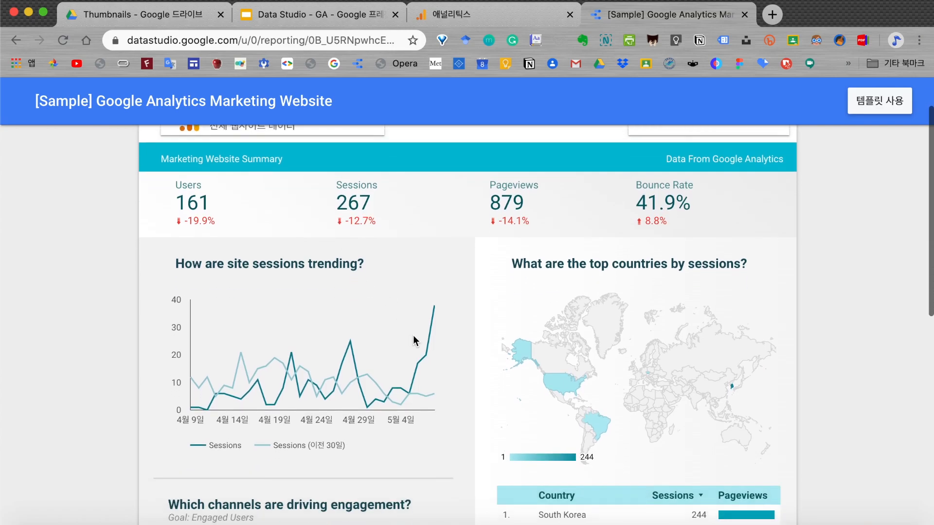
Review the sample report's summary figures, session trend, country, channel and demographic charts for the DAH_Hallym data.
scroll(414, 337, "down", 1)
scroll(414, 337, "down", 2)
scroll(415, 340, "up", 3)
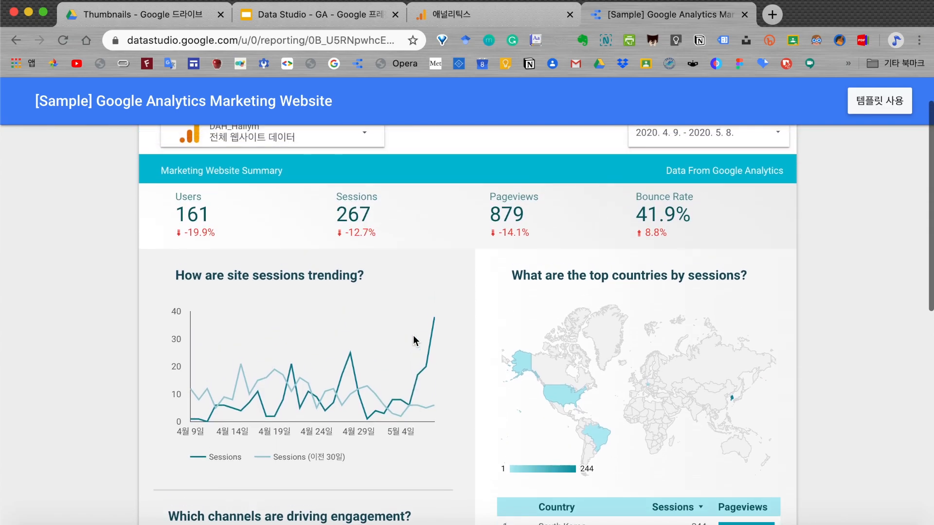
scroll(415, 340, "up", 1)
scroll(415, 340, "down", 1)
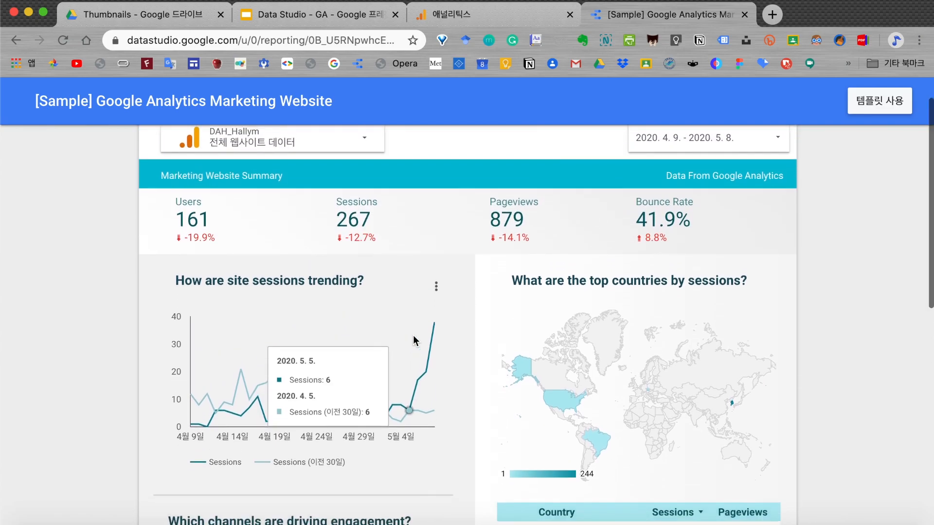
scroll(414, 340, "down", 6)
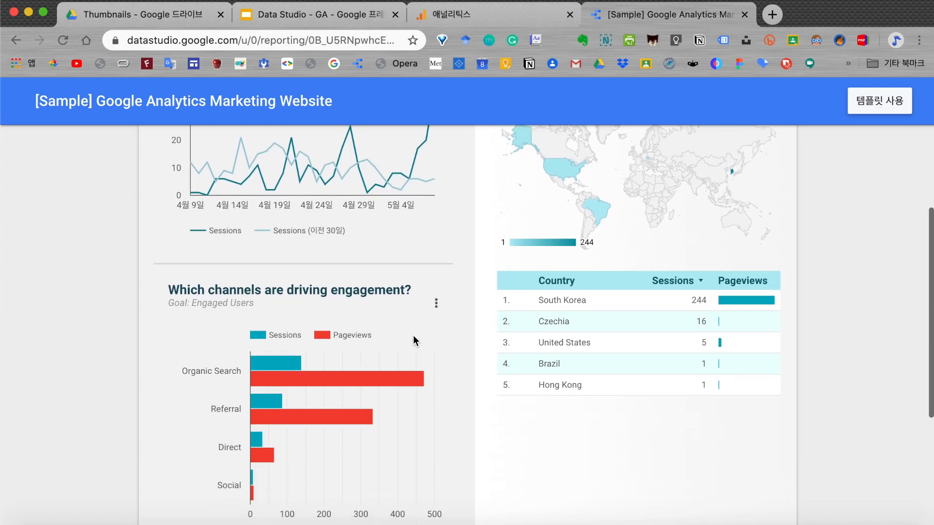
scroll(415, 339, "down", 5)
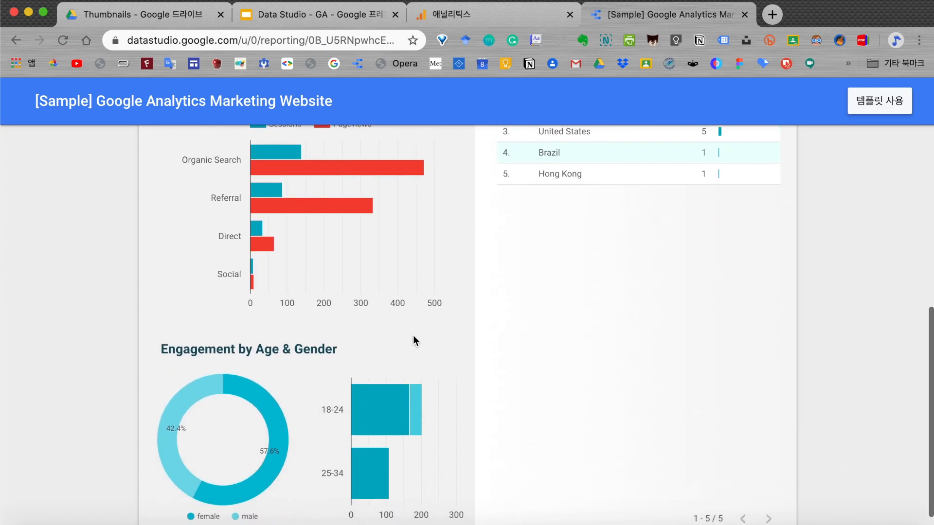
scroll(507, 400, "up", 6)
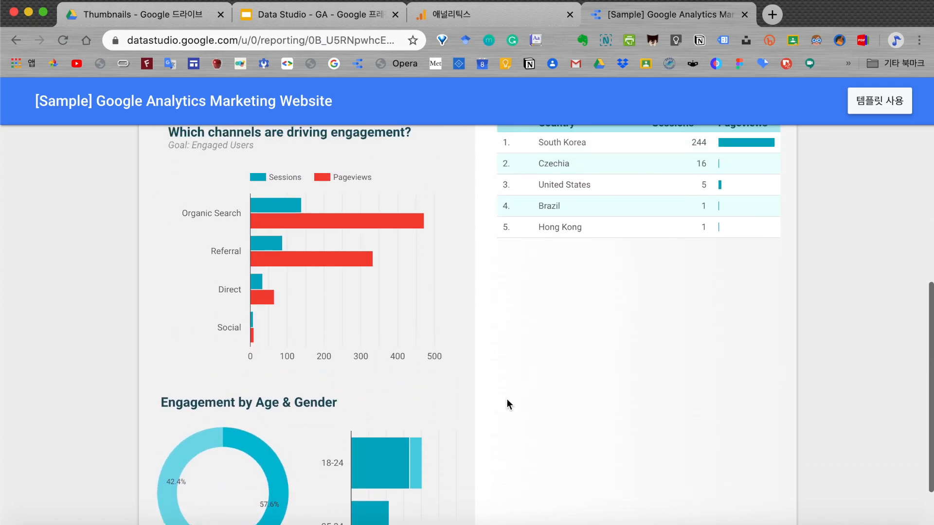
scroll(507, 403, "up", 4)
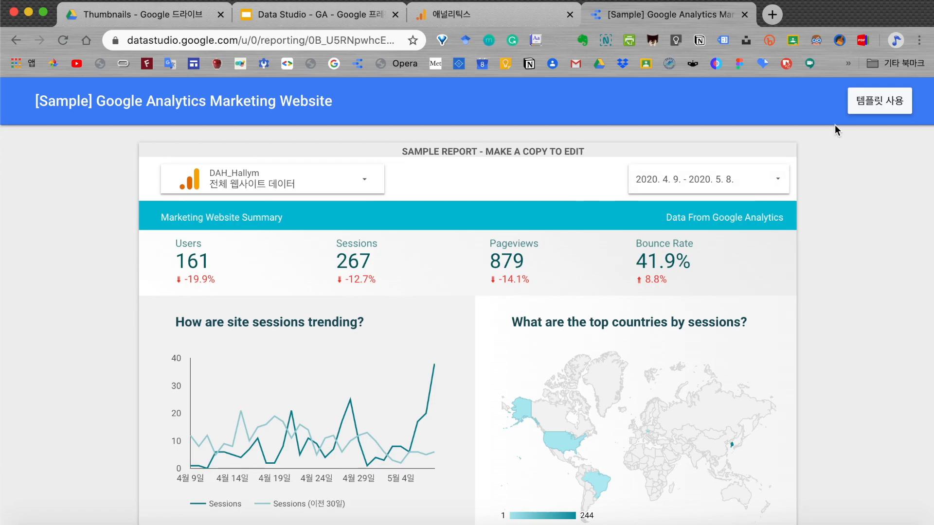
Make an editable copy of the template report using 전체 웹사이트 데이터 as the new data source.
left_click(879, 104)
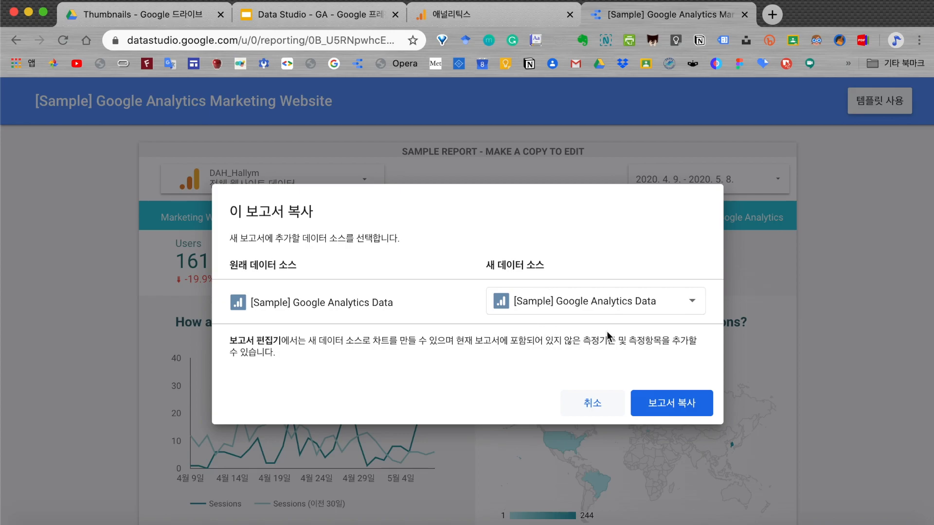
left_click(694, 302)
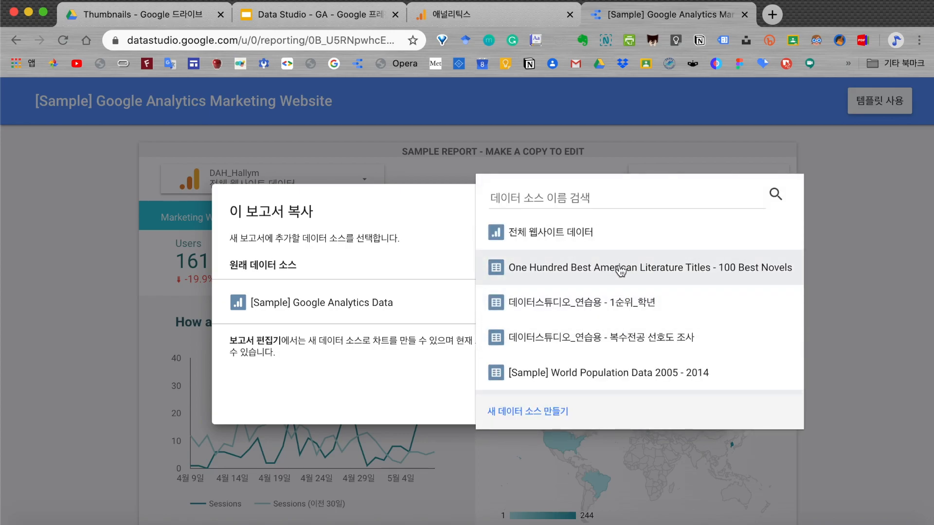
left_click(559, 233)
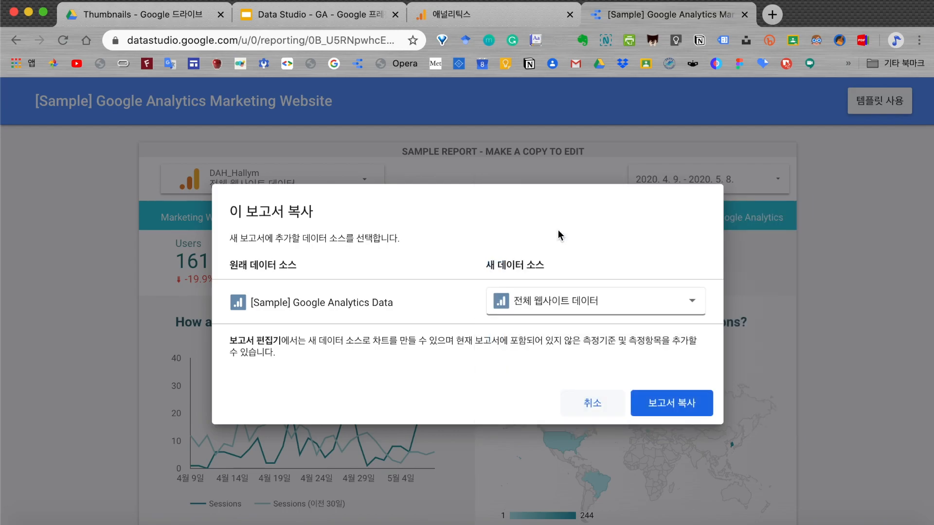
left_click(681, 408)
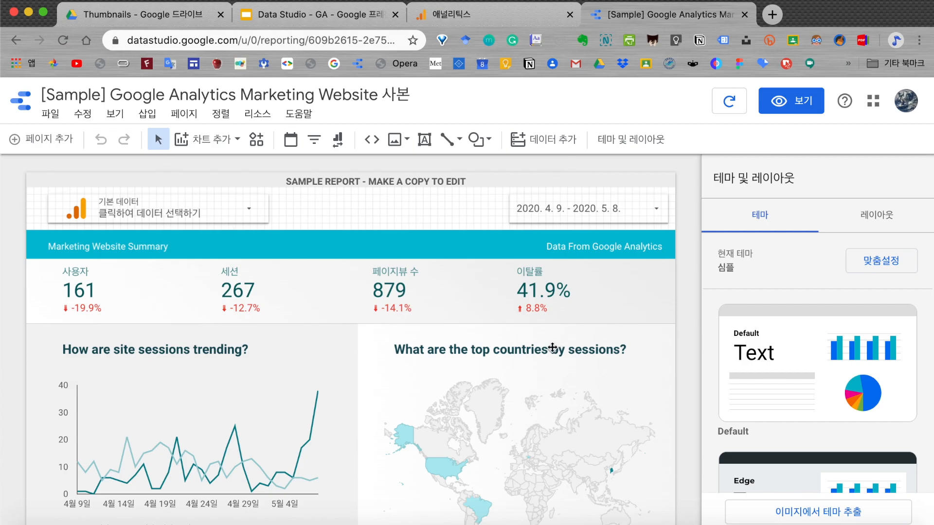
Rename the copied report as 웹사이트 예시.
triple_click(249, 92)
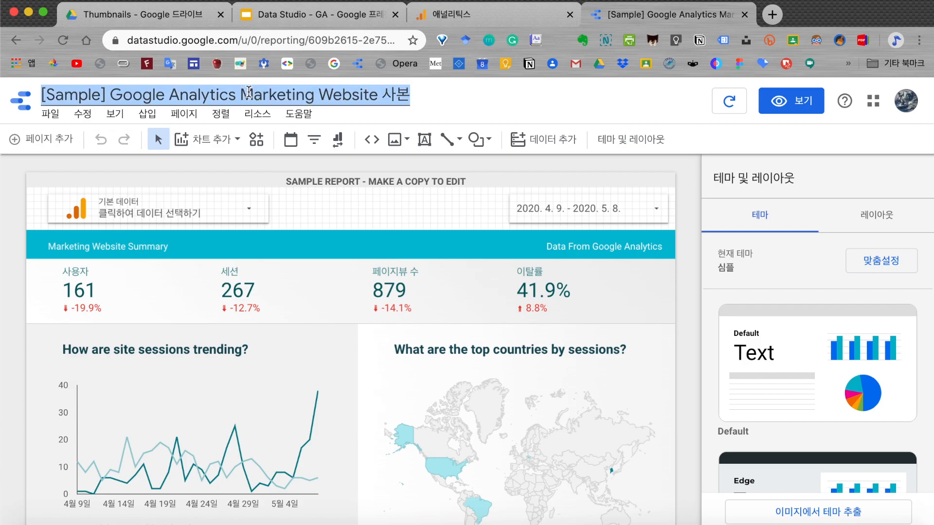
type("웹사이트 예시")
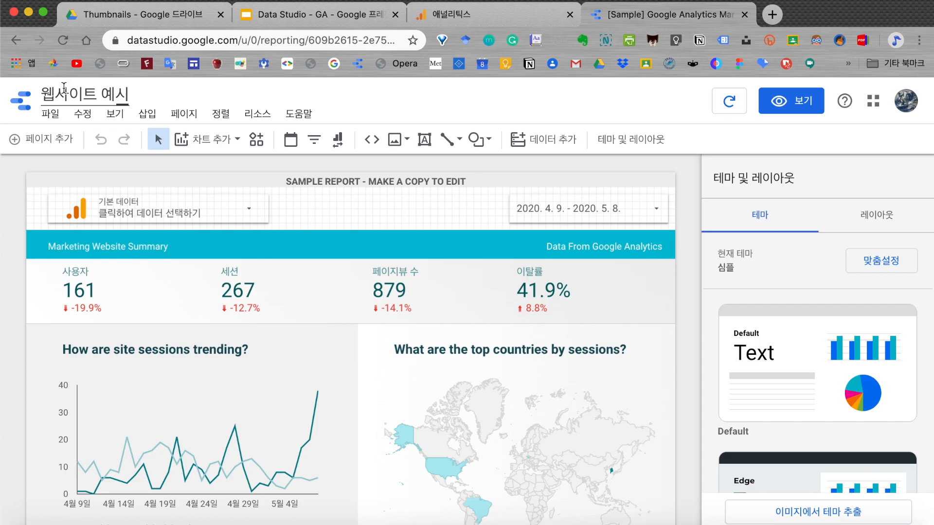
left_click(369, 200)
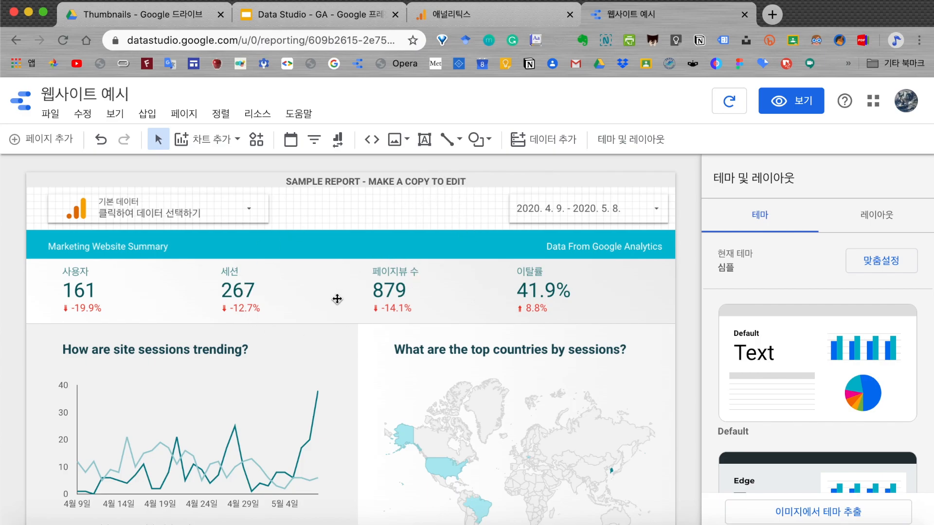
Delete the "SAMPLE REPORT - MAKE A COPY TO EDIT" text from the report header.
left_click(391, 180)
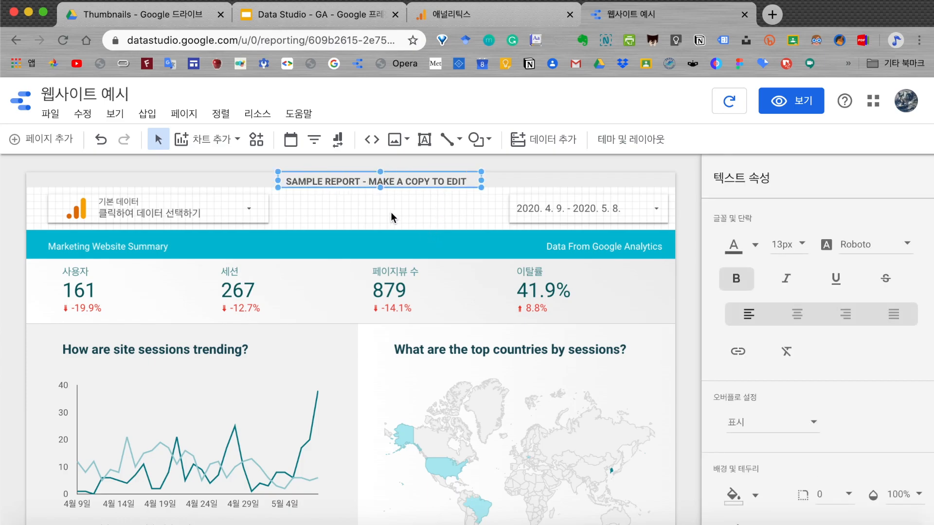
left_click(441, 205)
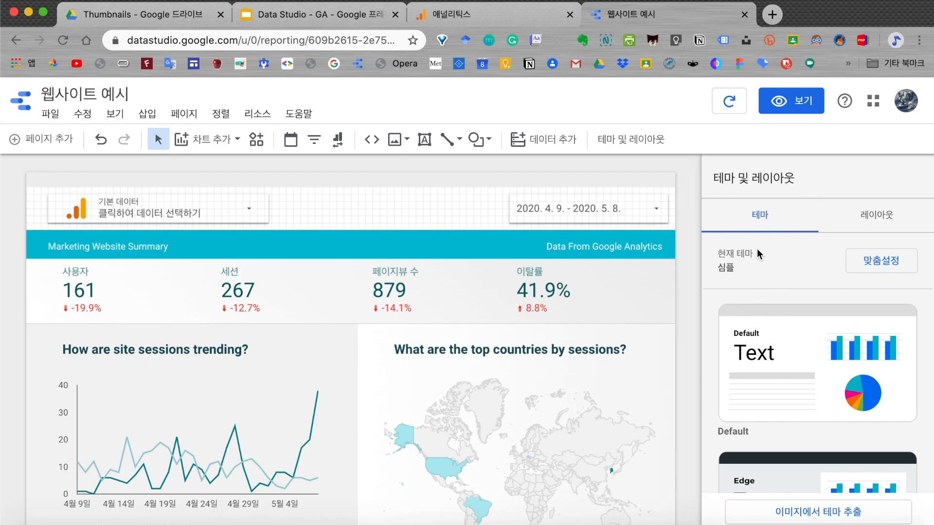
Browse the report themes and apply the Groovy theme.
scroll(773, 374, "down", 5)
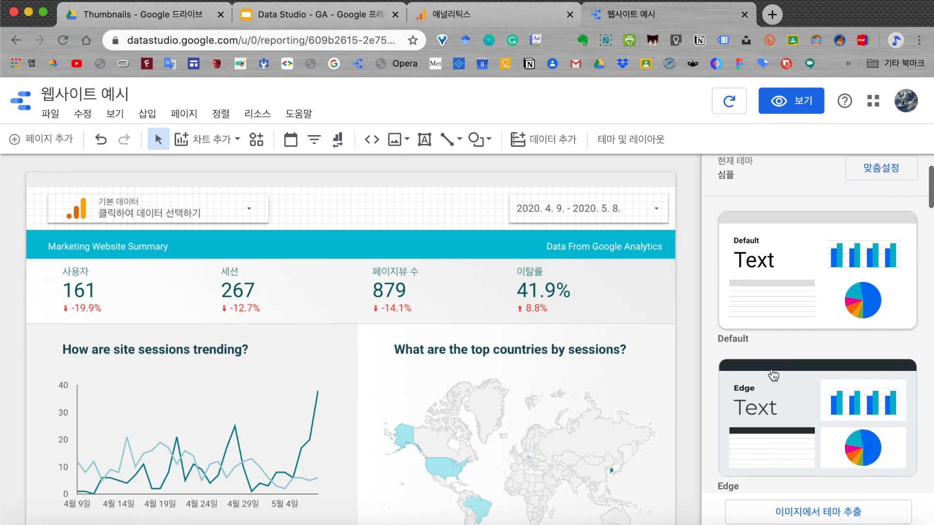
scroll(774, 375, "down", 3)
scroll(773, 375, "up", 5)
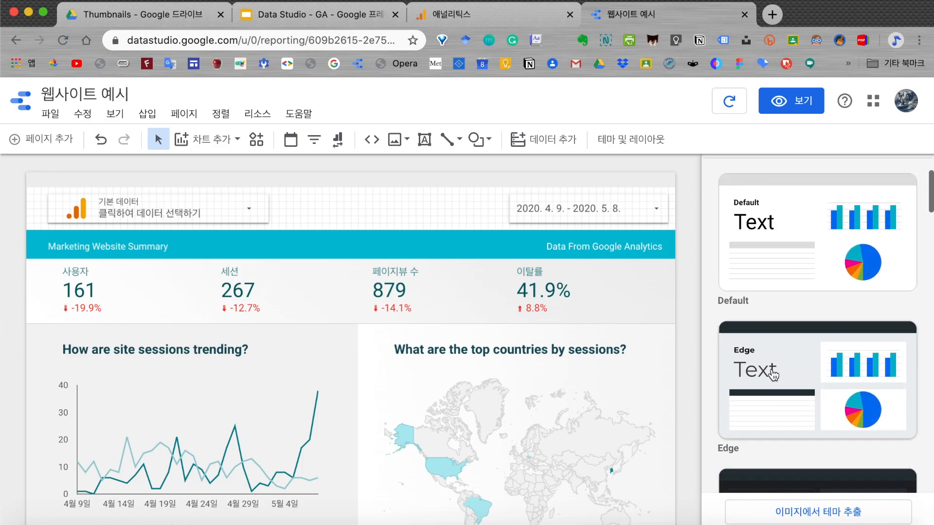
scroll(773, 373, "down", 3)
scroll(774, 375, "down", 4)
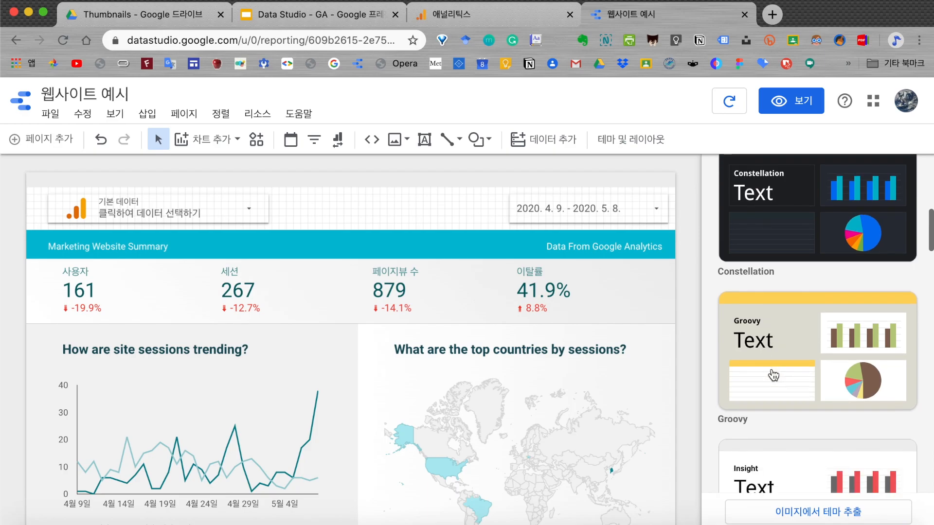
left_click(783, 334)
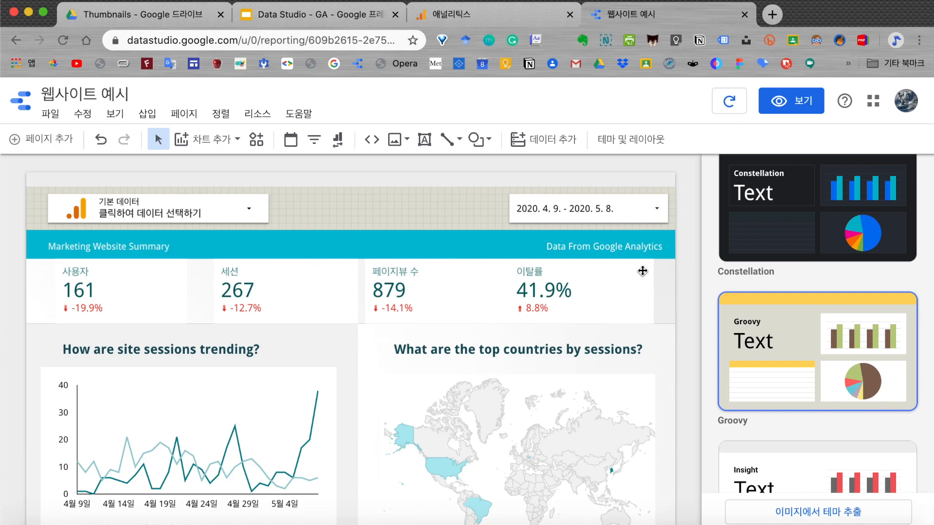
Examine the report's layout settings, including view mode, canvas size options, snapping and grid, and return to the theme settings.
scroll(819, 265, "up", 10)
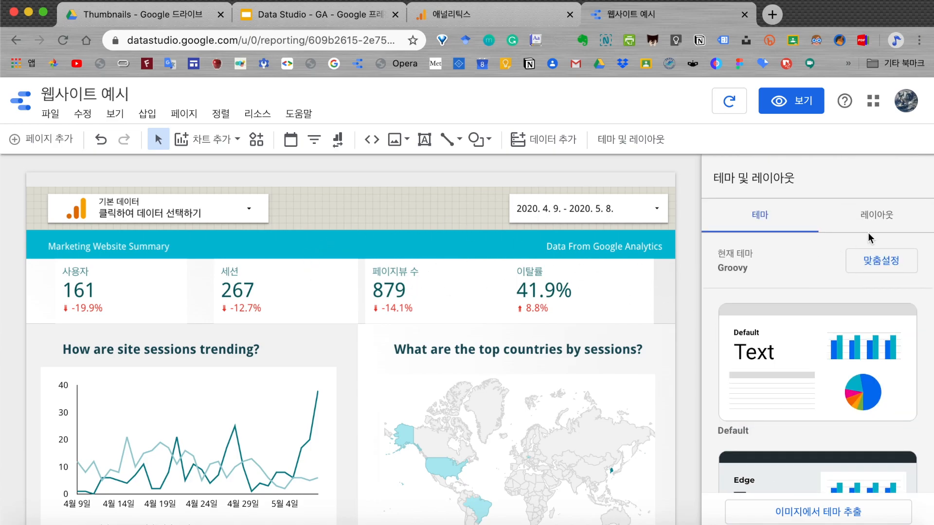
left_click(884, 222)
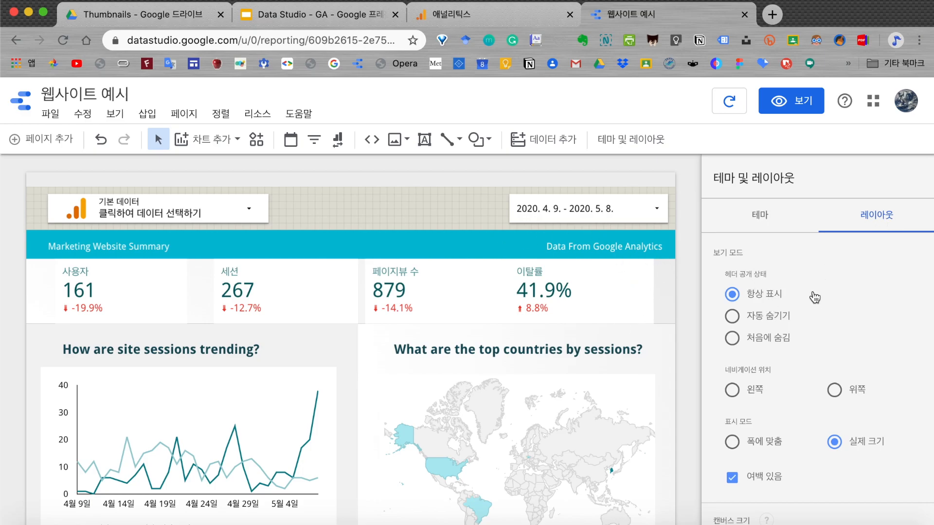
scroll(803, 402, "down", 4)
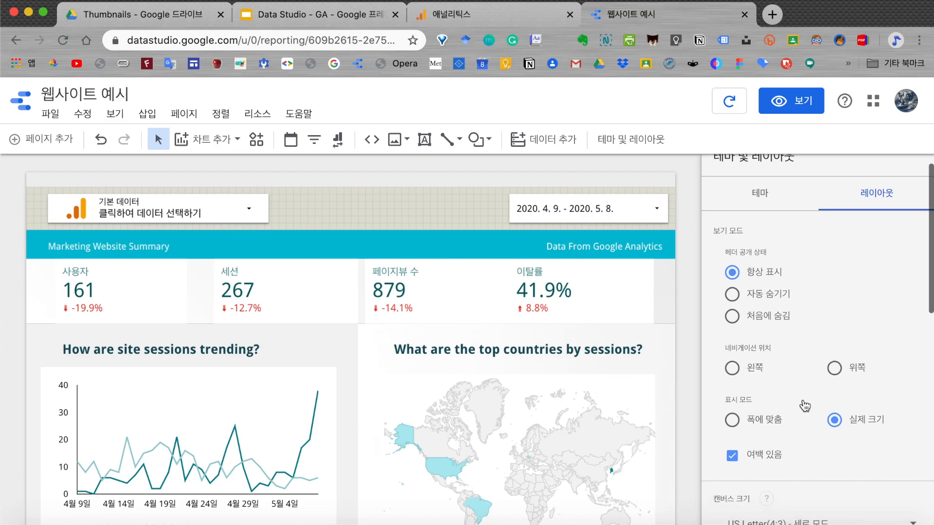
scroll(804, 399, "down", 2)
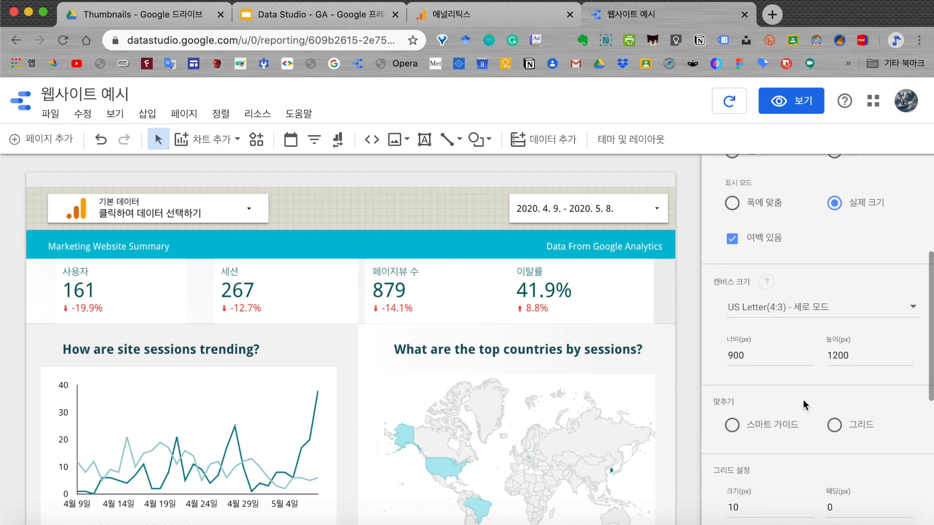
scroll(804, 399, "down", 1)
scroll(804, 398, "down", 2)
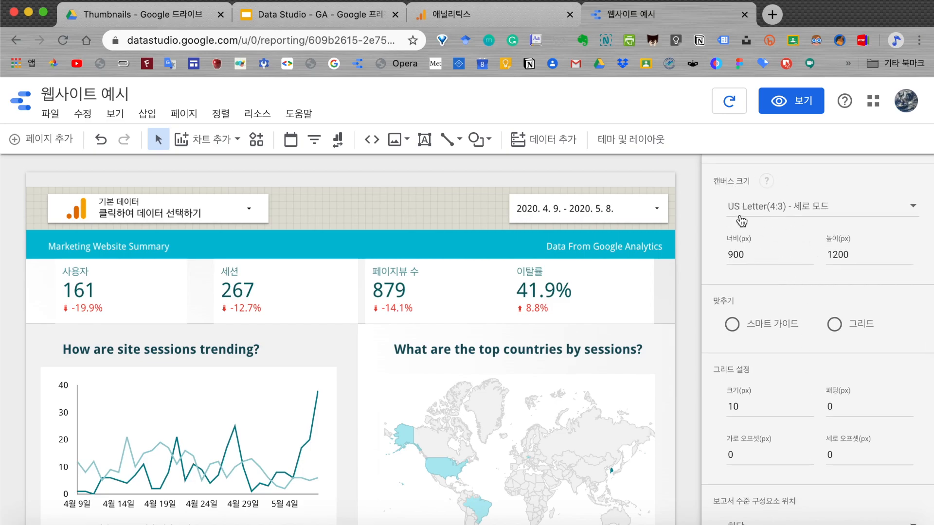
left_click(915, 213)
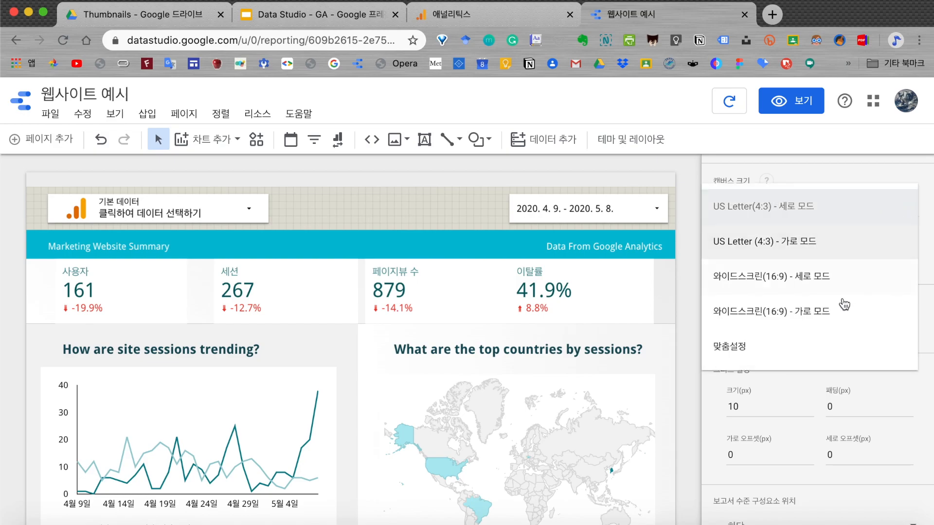
left_click(687, 298)
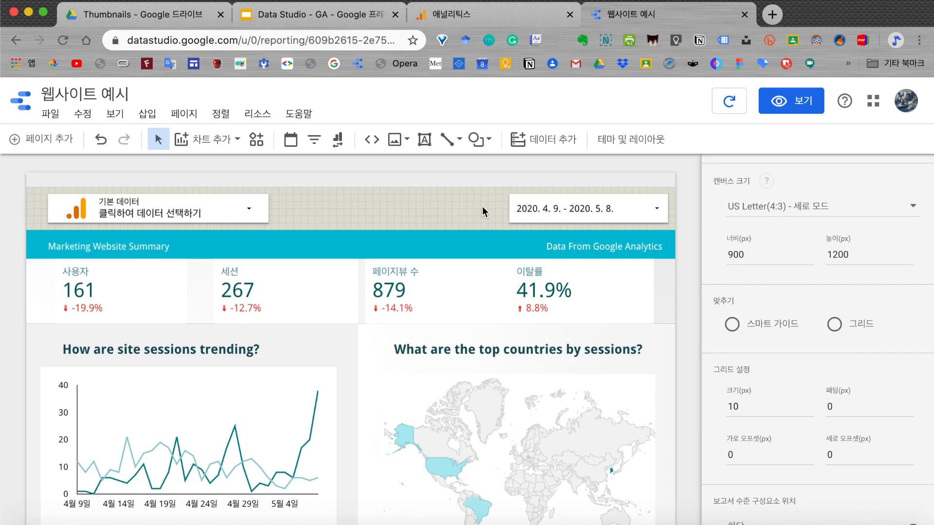
scroll(801, 370, "down", 1)
scroll(802, 371, "down", 5)
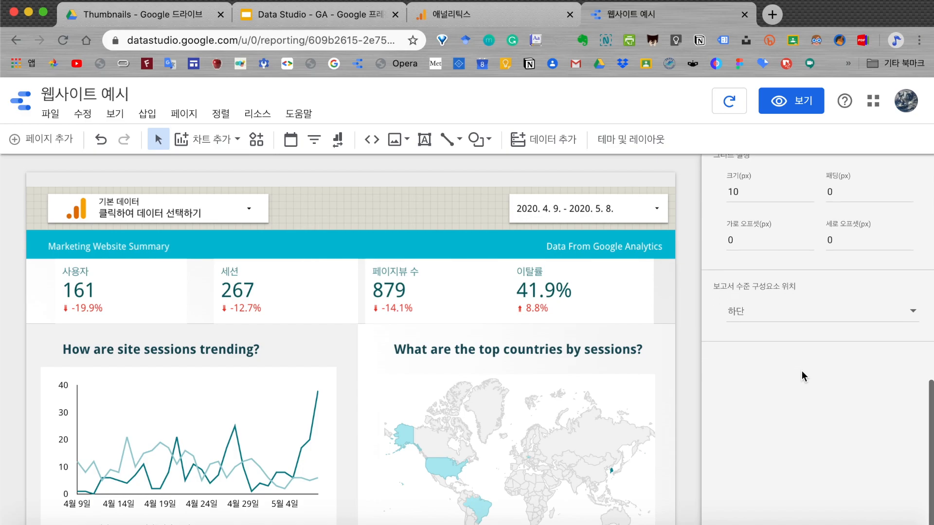
scroll(802, 371, "up", 10)
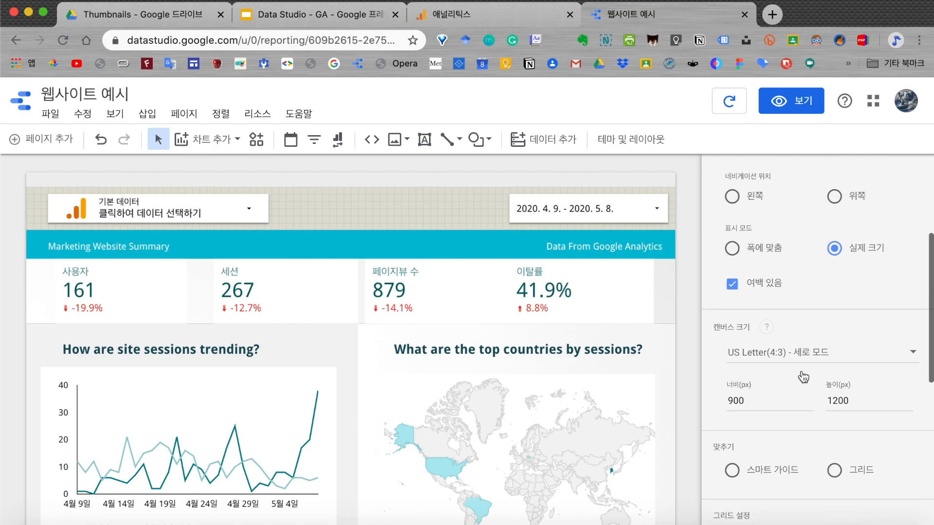
scroll(802, 371, "up", 6)
left_click(759, 219)
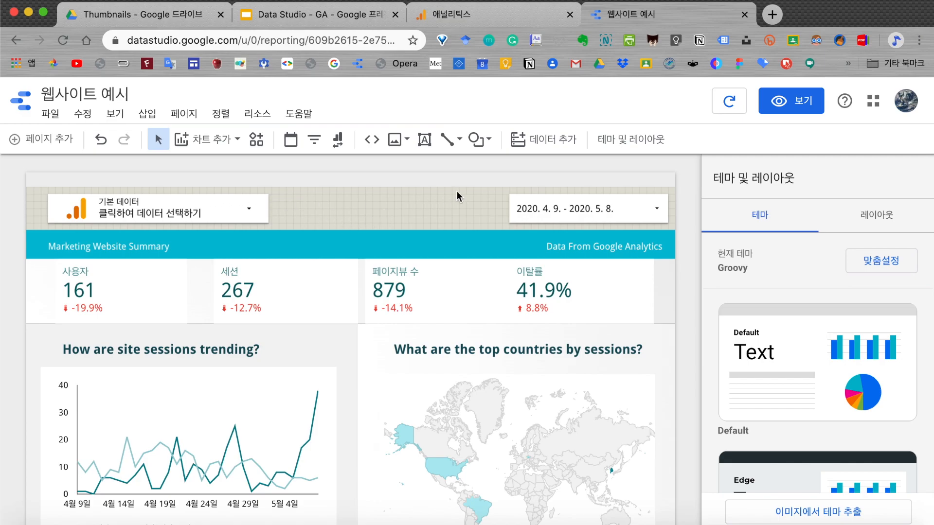
Delete the Google Analytics data control from the report header.
left_click(173, 201)
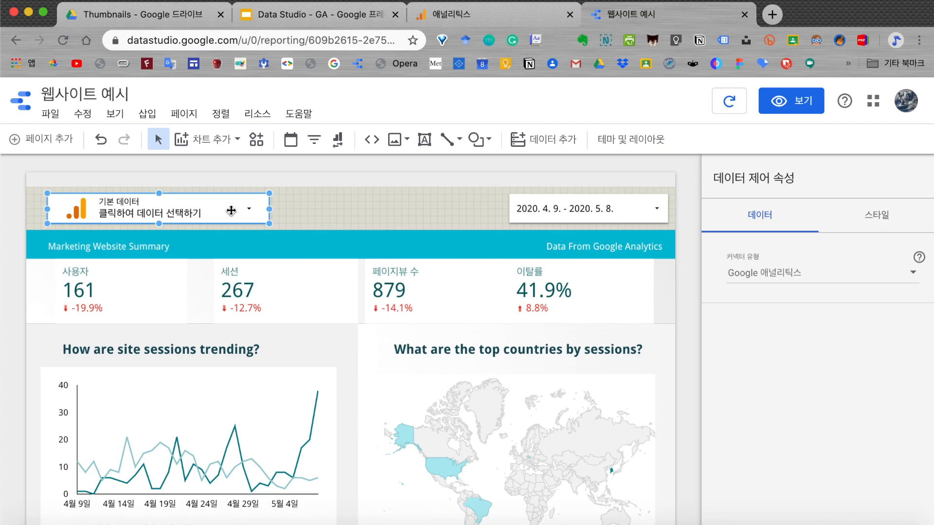
left_click(277, 209)
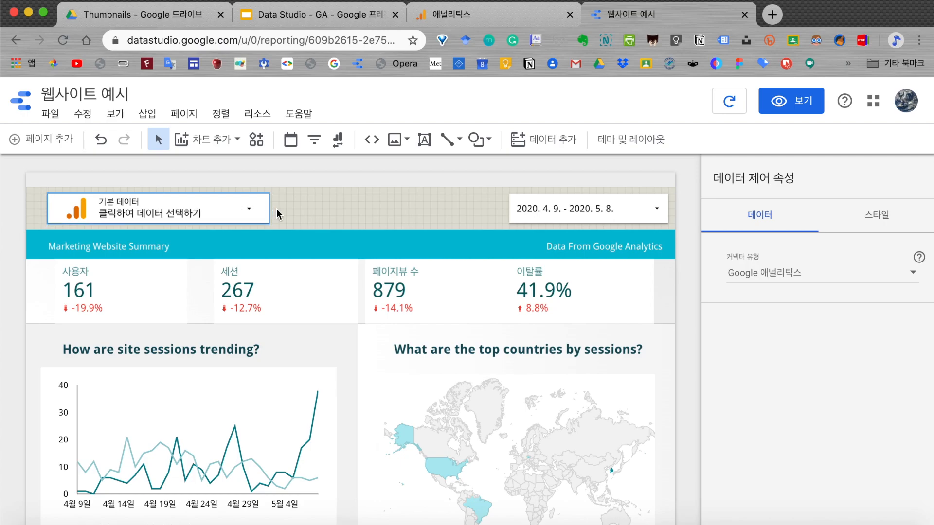
key("Delete")
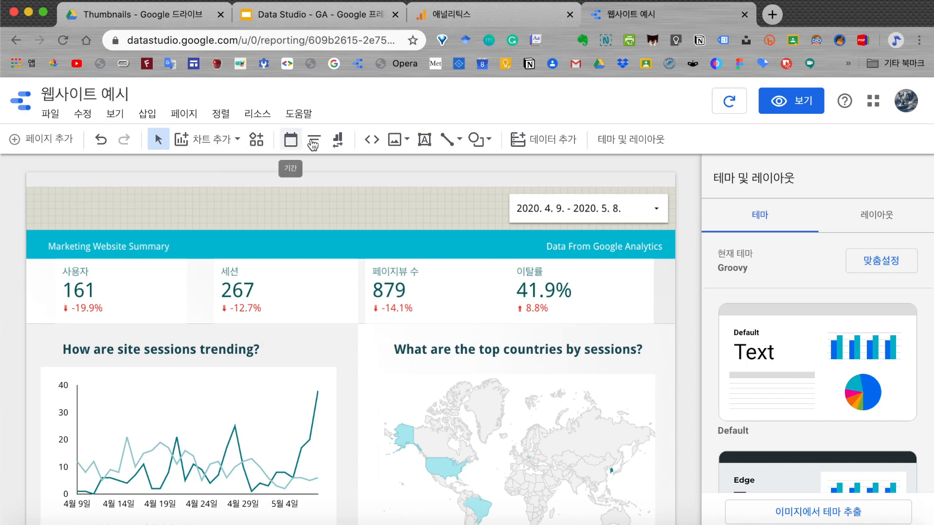
Add a text box across the empty part of the report header reading "한림대학교 디지털인문예술전공 웹사이트 분석 보고서".
left_click(425, 141)
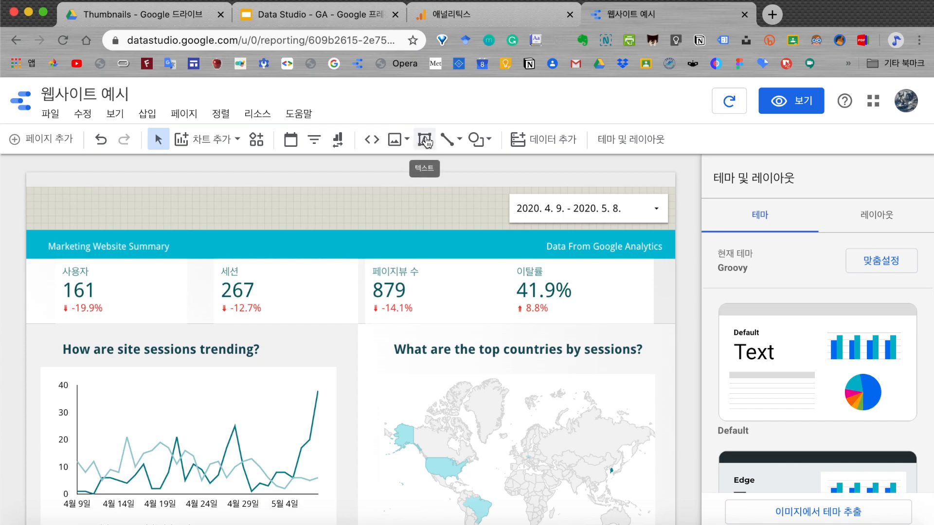
left_click(426, 141)
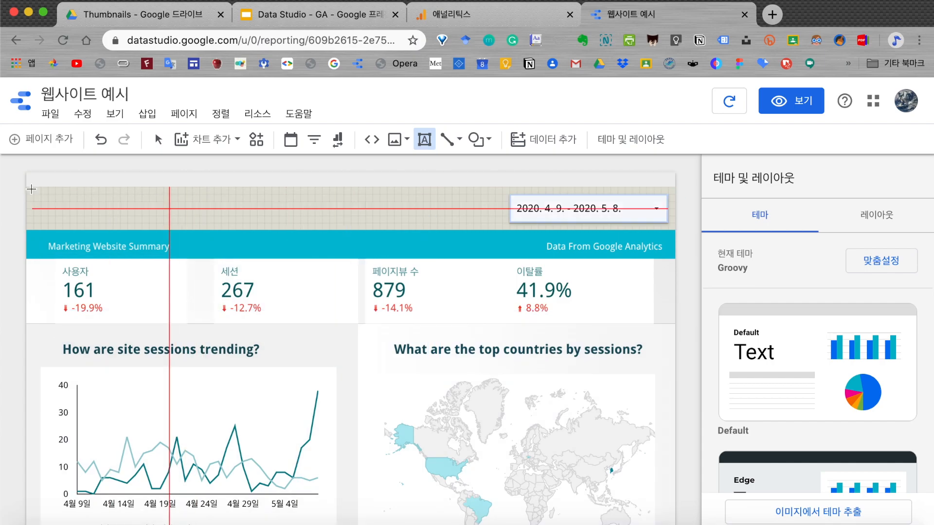
left_click_drag(33, 188, 394, 230)
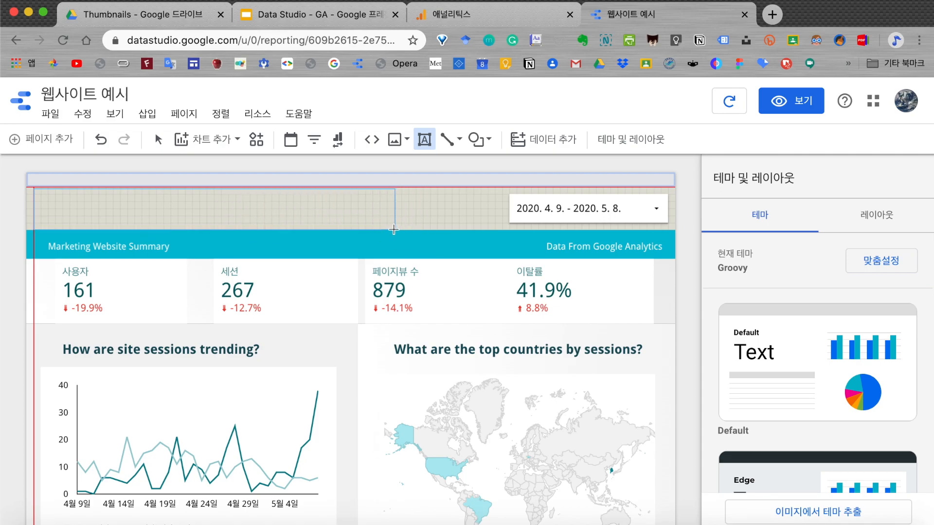
left_click(185, 212)
left_click(56, 208)
double_click(57, 208)
type("히")
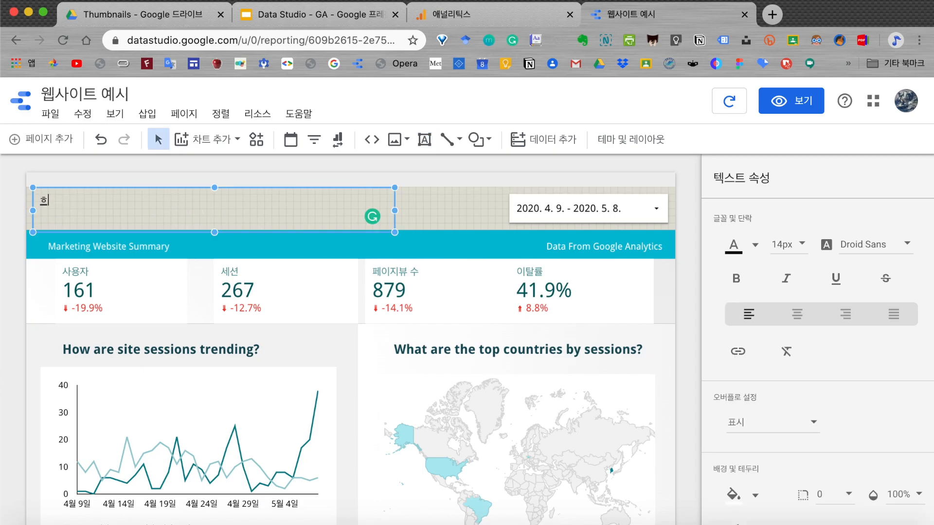
type("림대해")
type("교 디지털의")
type("문예술전고")
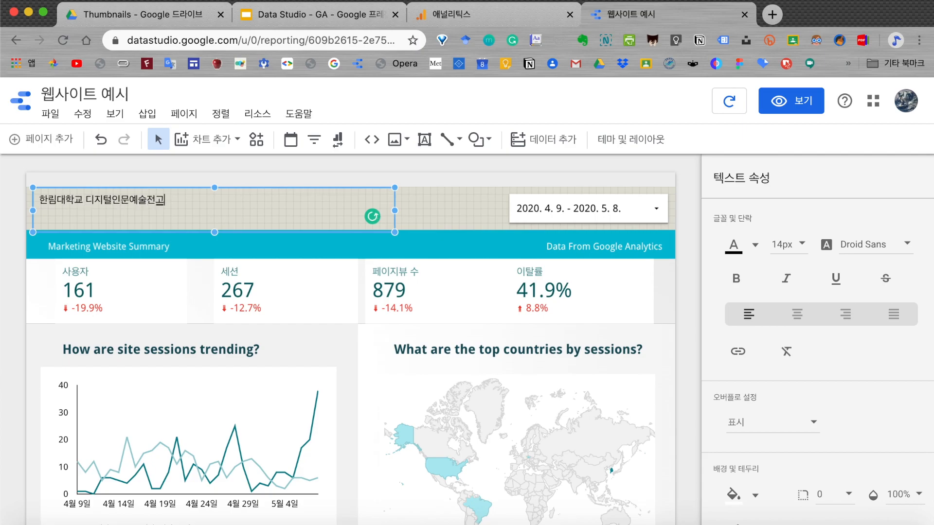
type(" 웹사이")
type("트")
type(" 분서")
type(" 보고서")
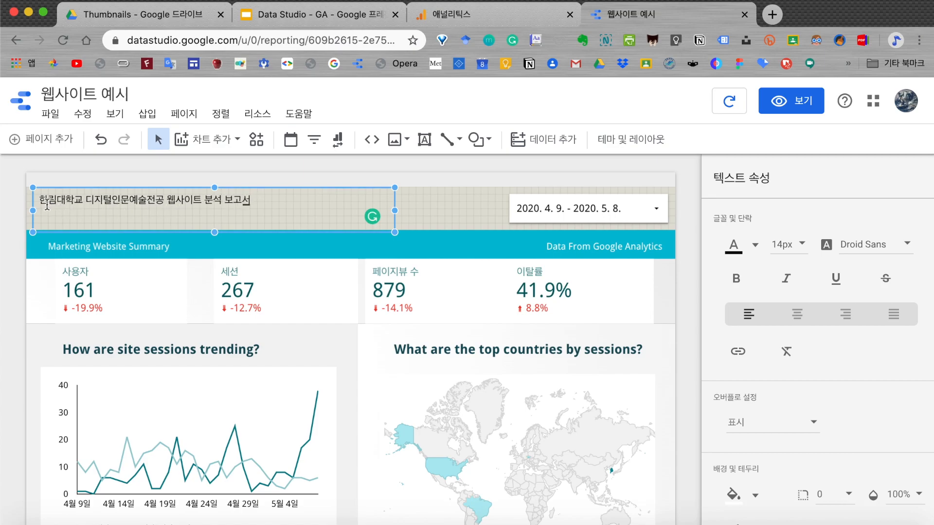
Make the header title text bold and set its font size to 20px.
left_click_drag(39, 202, 254, 204)
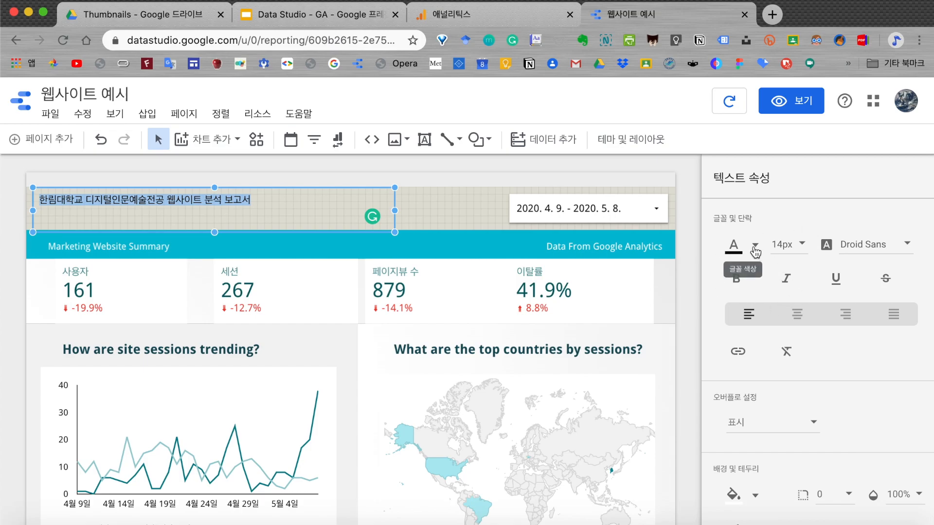
left_click(737, 283)
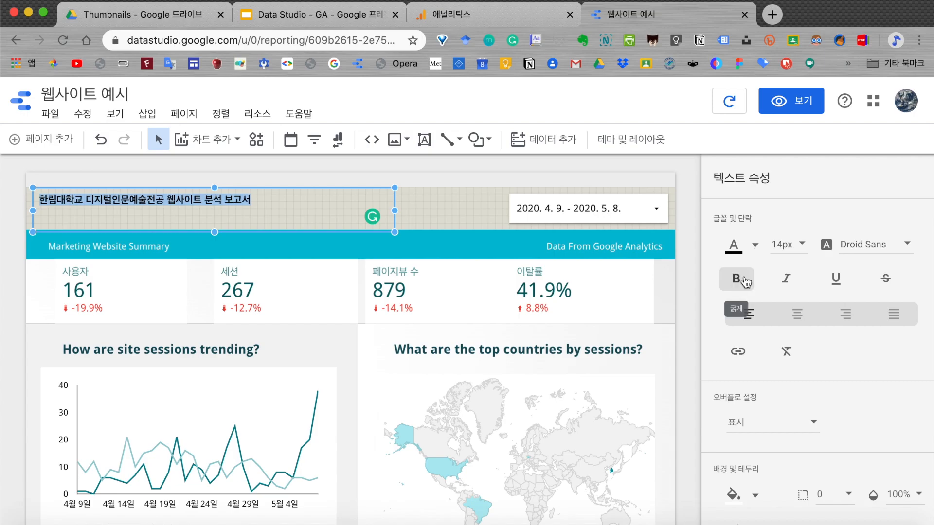
left_click(802, 248)
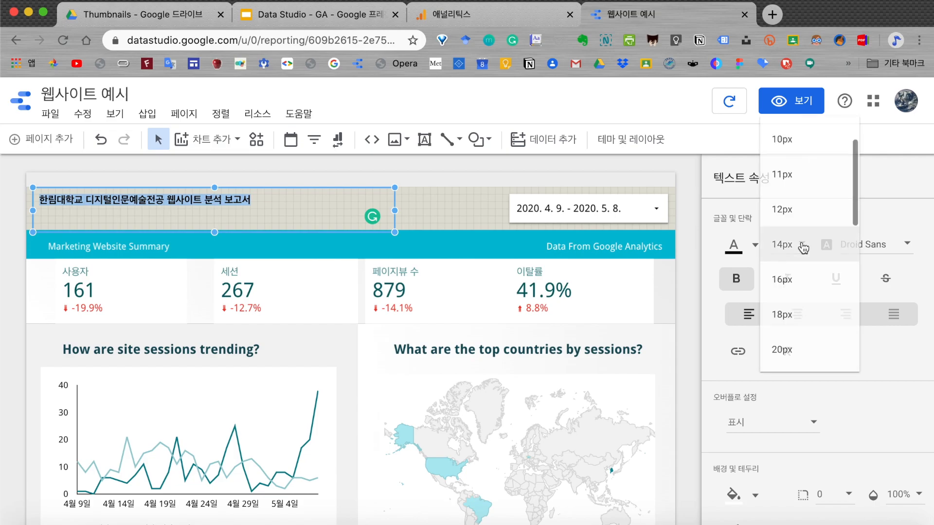
left_click(791, 317)
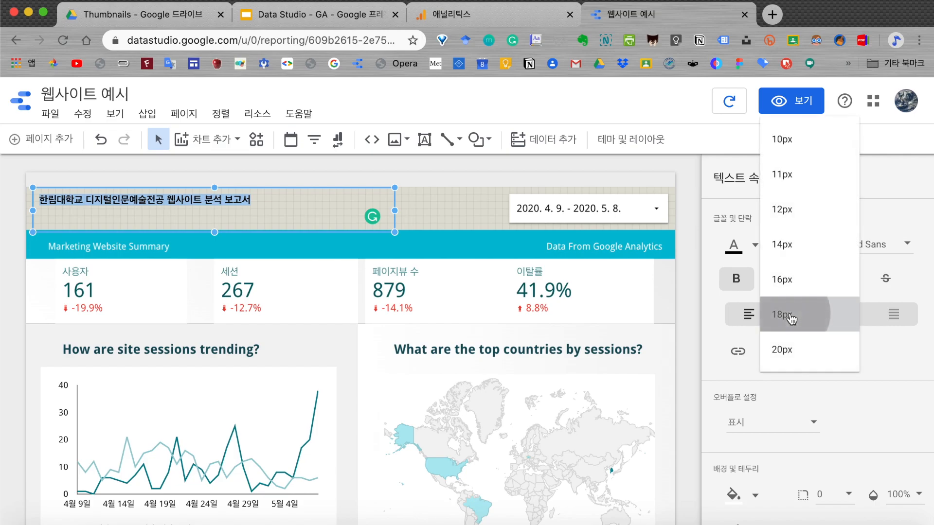
left_click(801, 248)
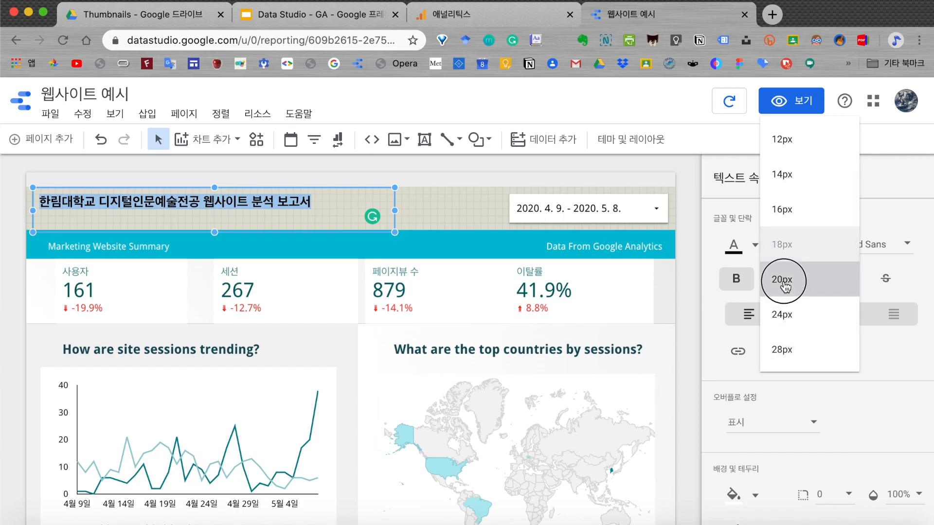
left_click(787, 279)
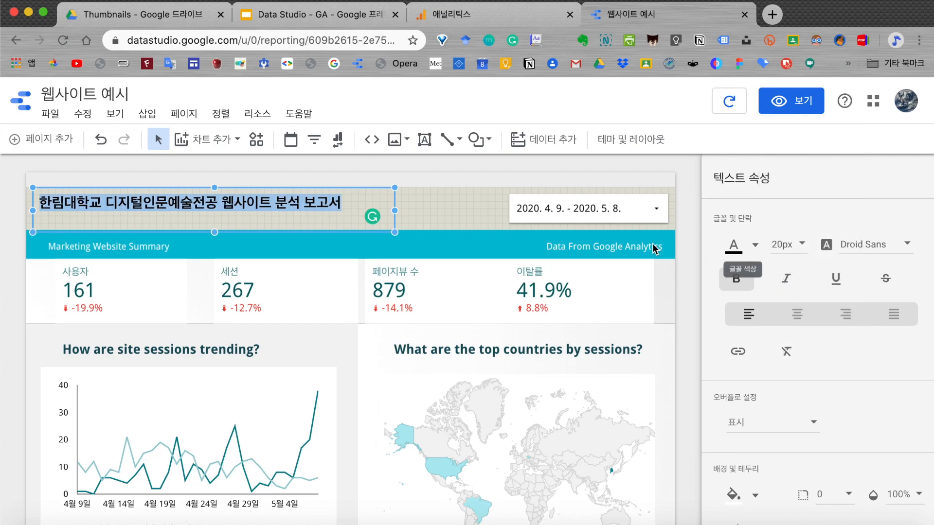
left_click(447, 207)
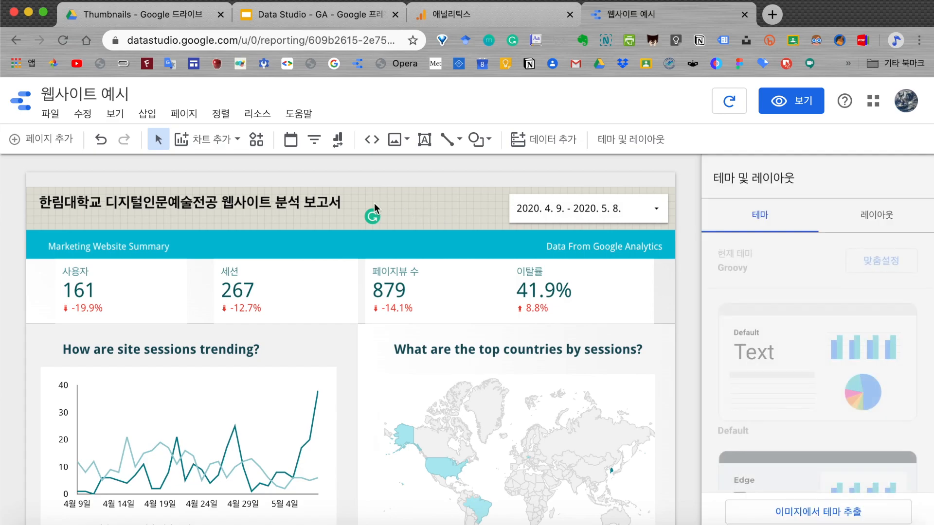
Resize the title text box to fit its text closely and align it with the date range control.
left_click(352, 203)
left_click_drag(397, 213, 350, 208)
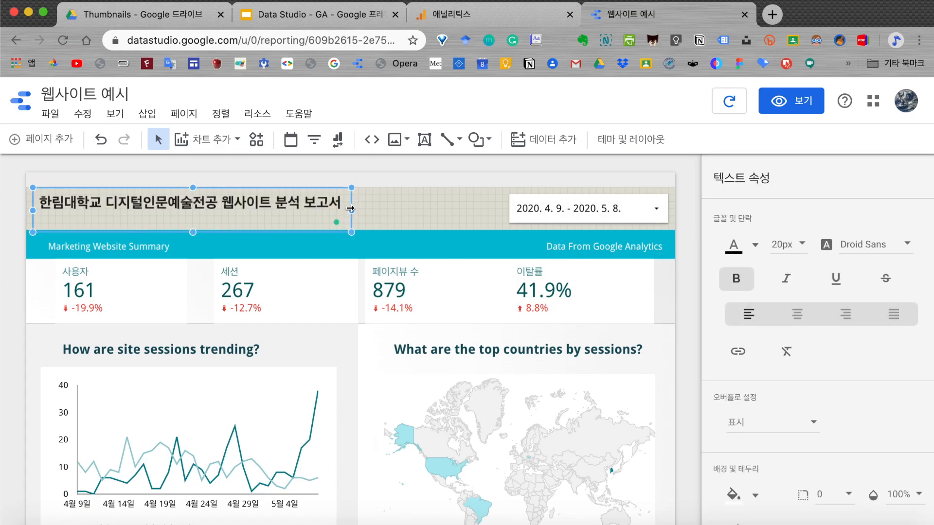
mouse_move(193, 233)
left_mouse_down()
mouse_move(188, 214)
mouse_move(189, 225)
left_mouse_up()
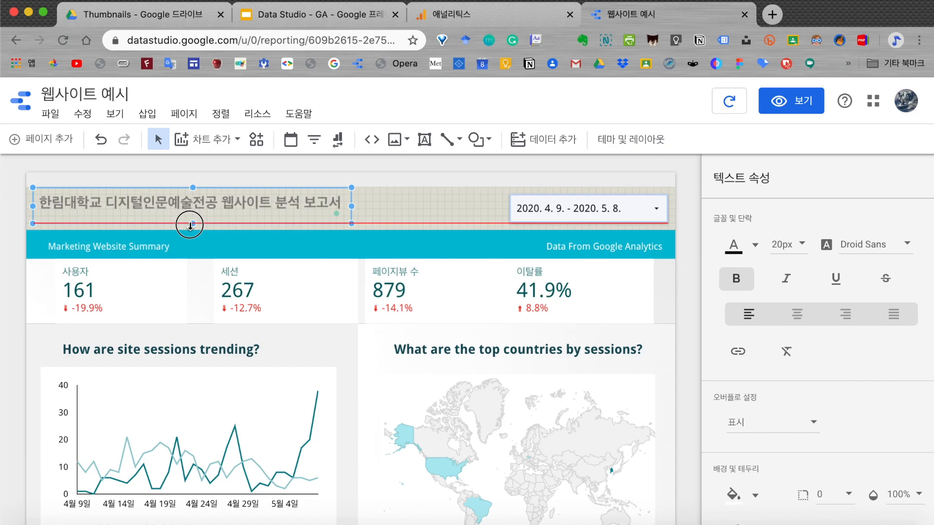
left_click_drag(190, 225, 189, 223)
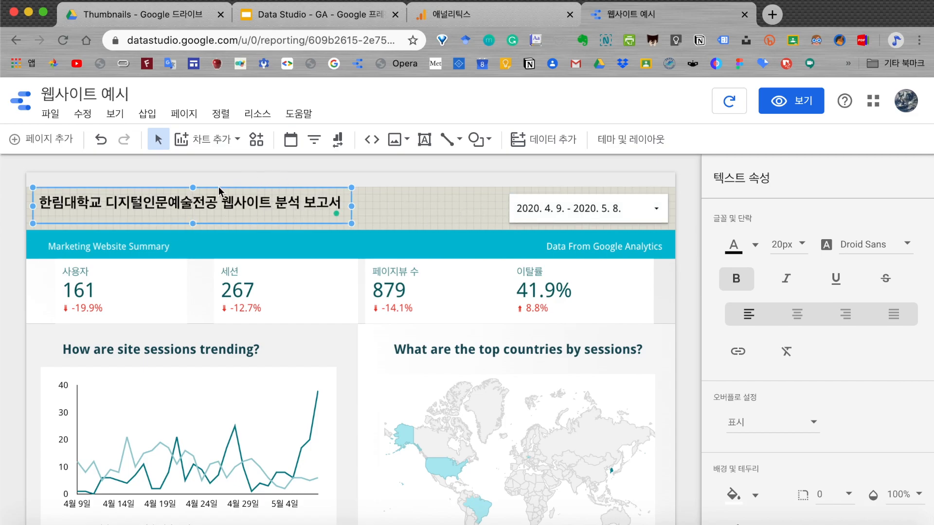
left_click_drag(193, 187, 194, 190)
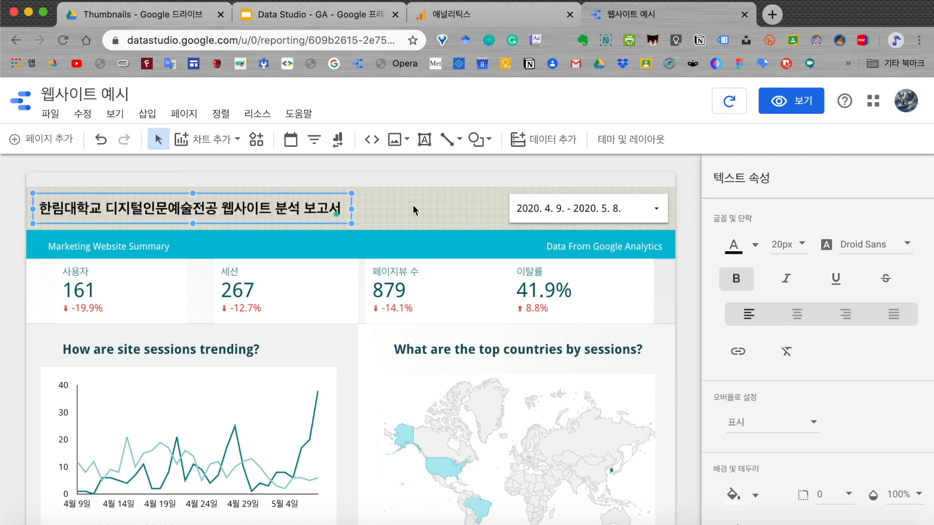
left_click(394, 206)
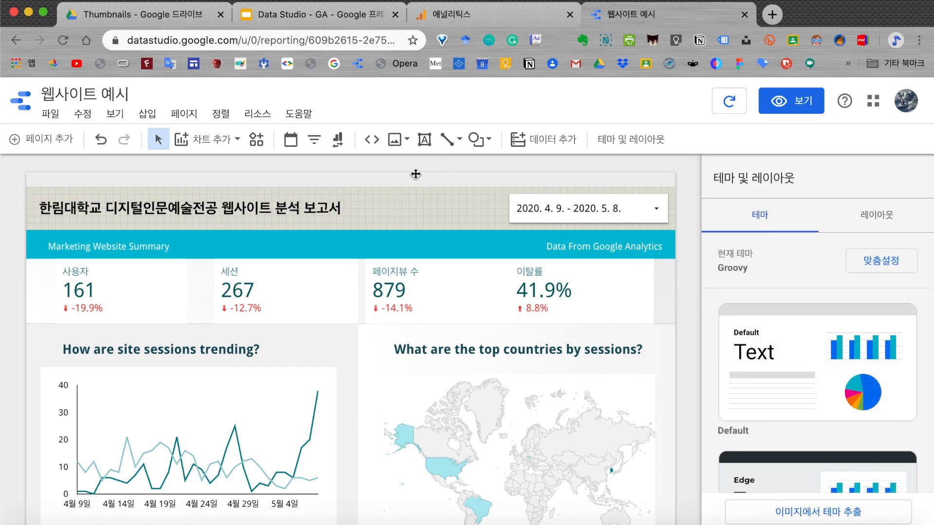
Add a text box reading "Vadoro" between the header title and the date range control.
left_click(424, 139)
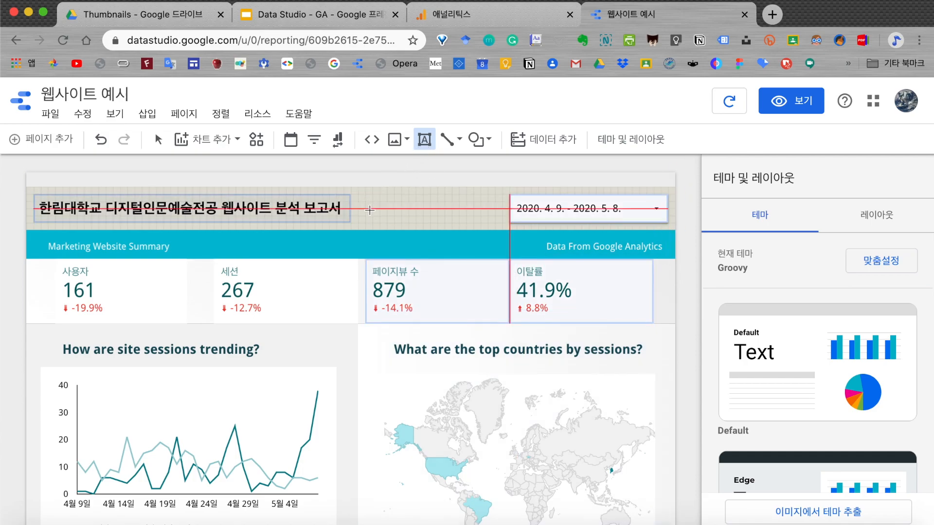
left_click_drag(373, 200, 489, 222)
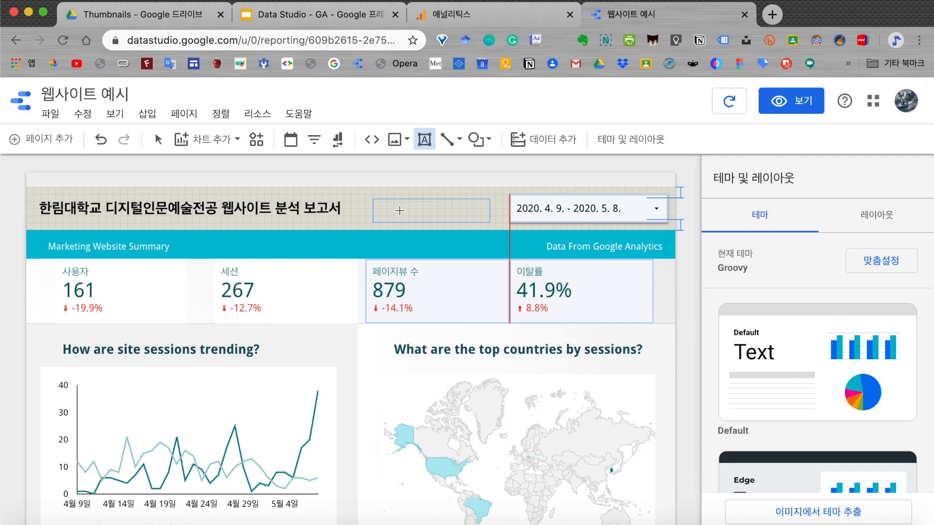
key("Escape")
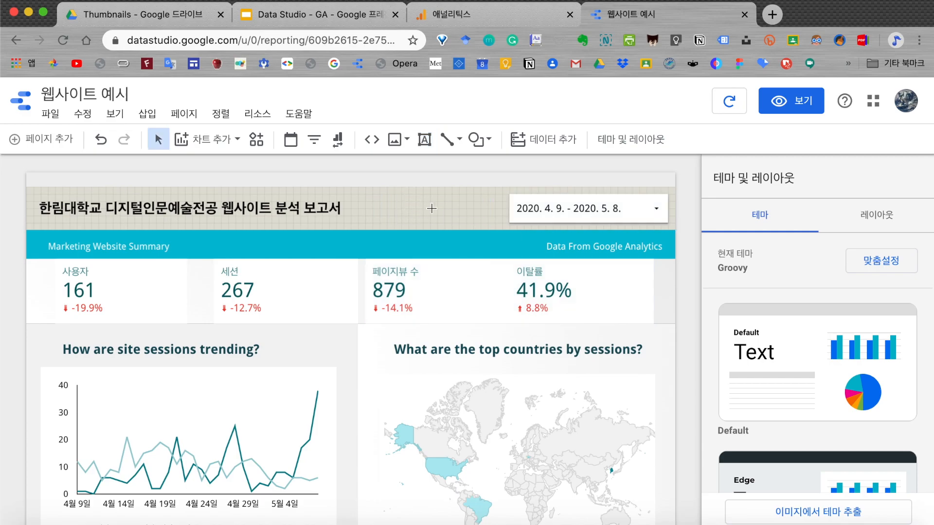
double_click(422, 207)
type("Vadoro")
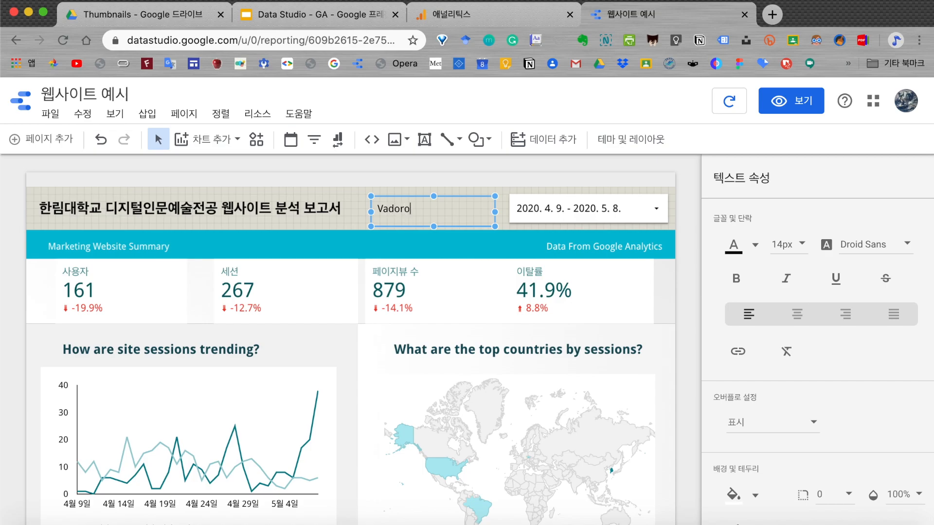
Set the "Vadoro" text to 18px and shrink its text box to fit the word.
double_click(393, 215)
left_click(800, 245)
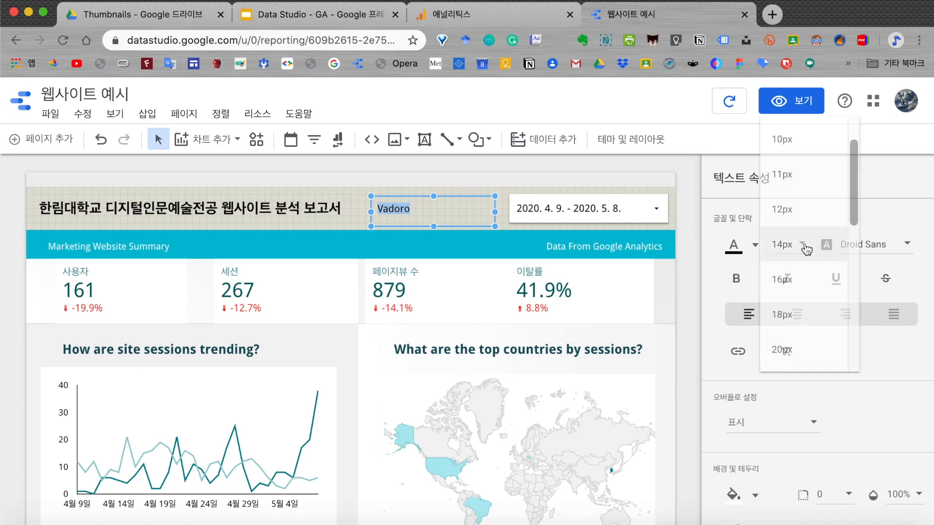
left_click(789, 314)
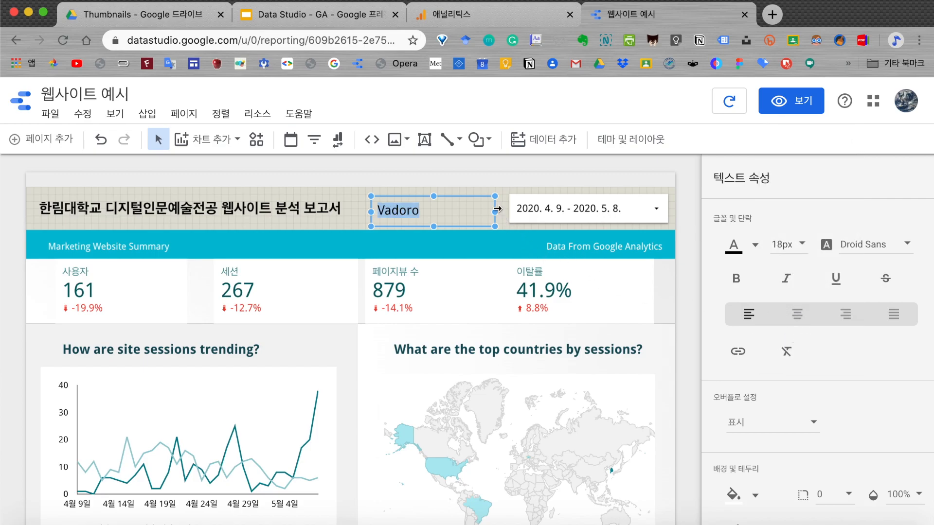
left_click_drag(494, 213, 413, 220)
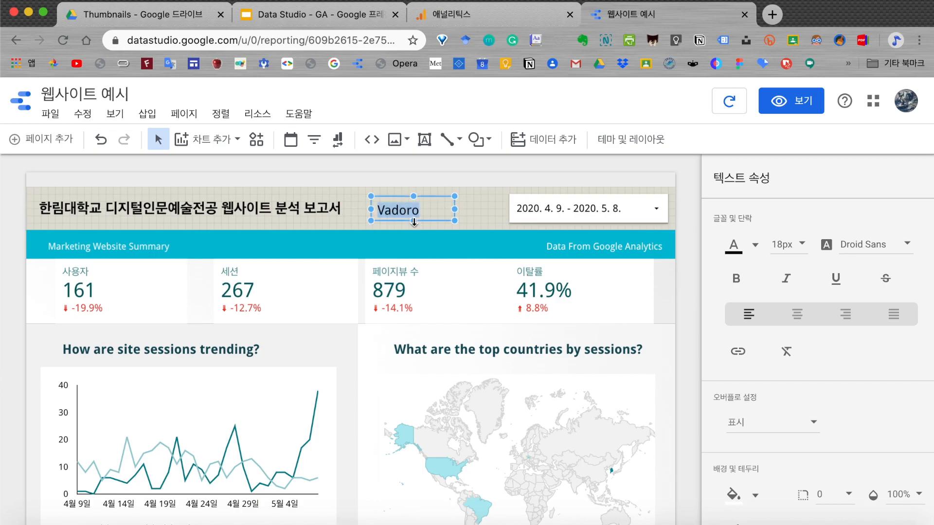
left_click(481, 205)
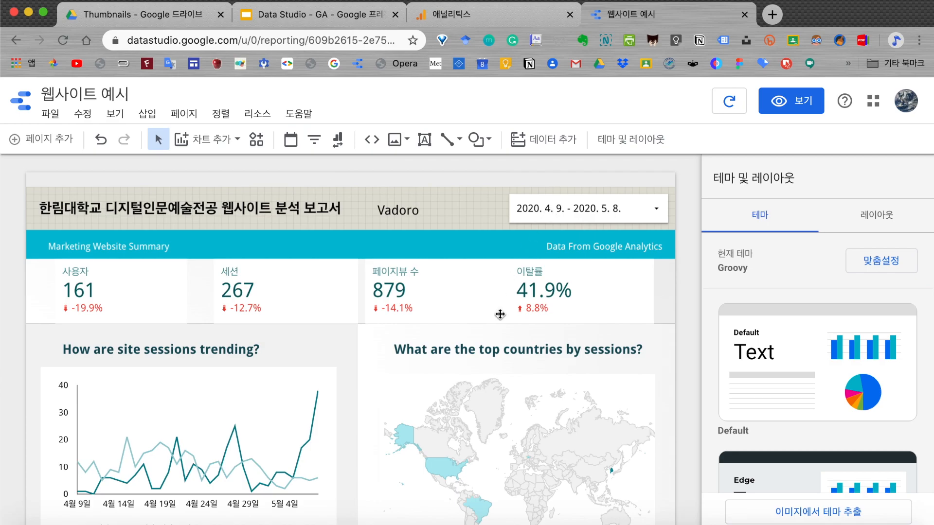
Look through the report's session trend, country map and table, and channel engagement charts, and return to the header.
scroll(490, 395, "down", 2)
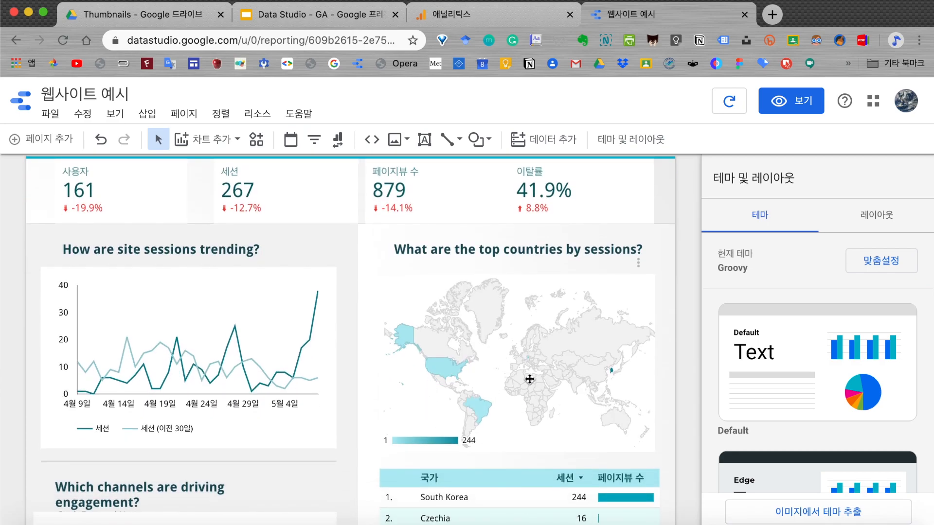
scroll(530, 379, "down", 3)
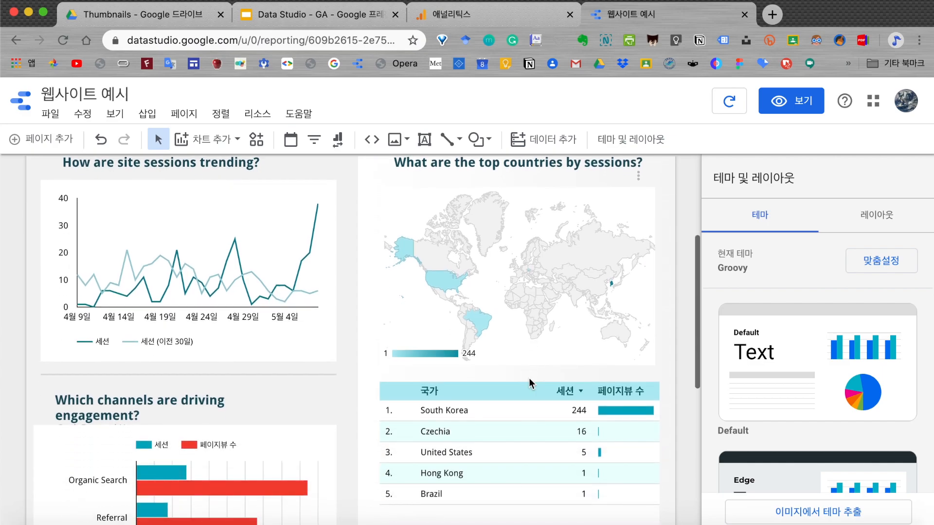
scroll(530, 379, "down", 2)
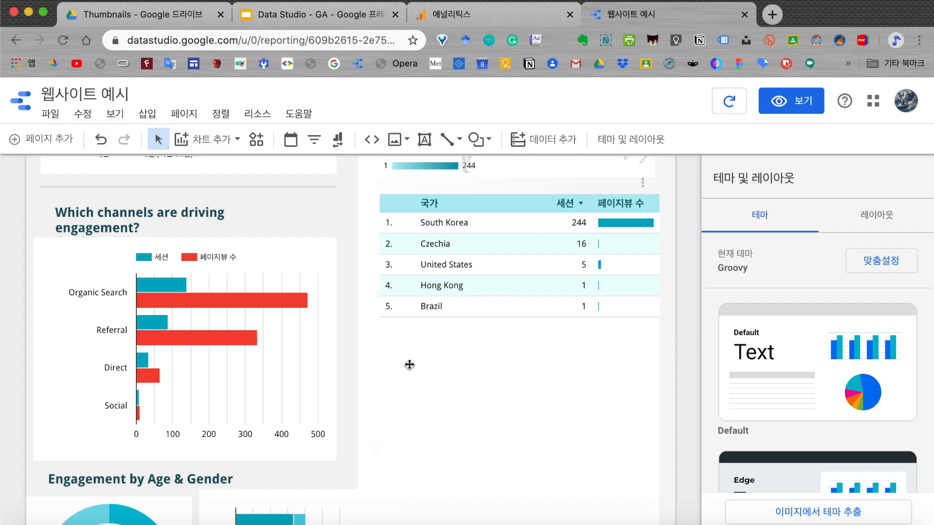
scroll(408, 365, "up", 10)
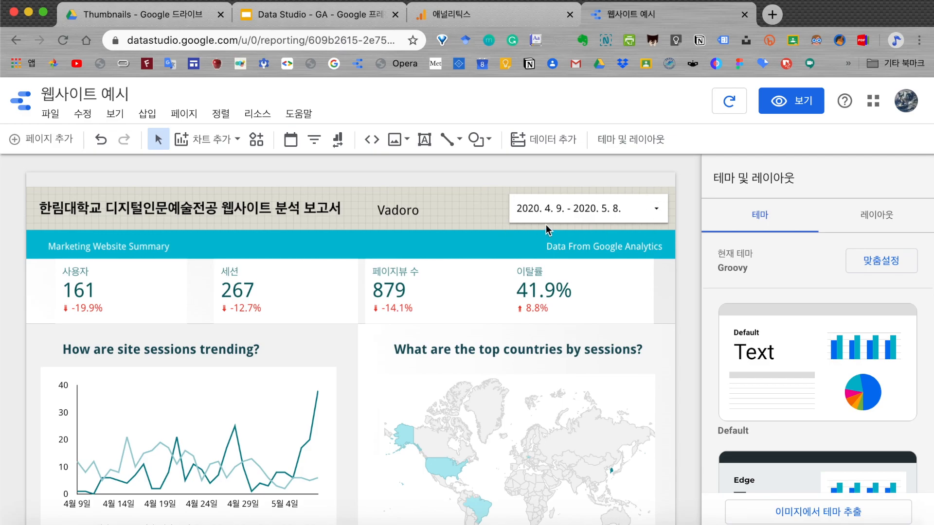
left_click(468, 208)
scroll(474, 310, "down", 3)
scroll(474, 310, "up", 2)
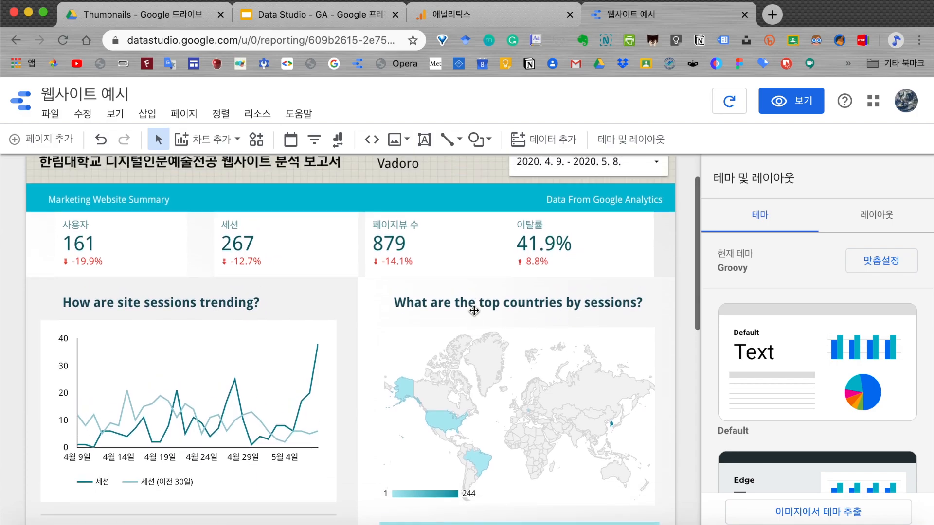
Replace the "Marketing Website Summary" text in the blue band with "웹사이트 분석".
left_click(89, 232)
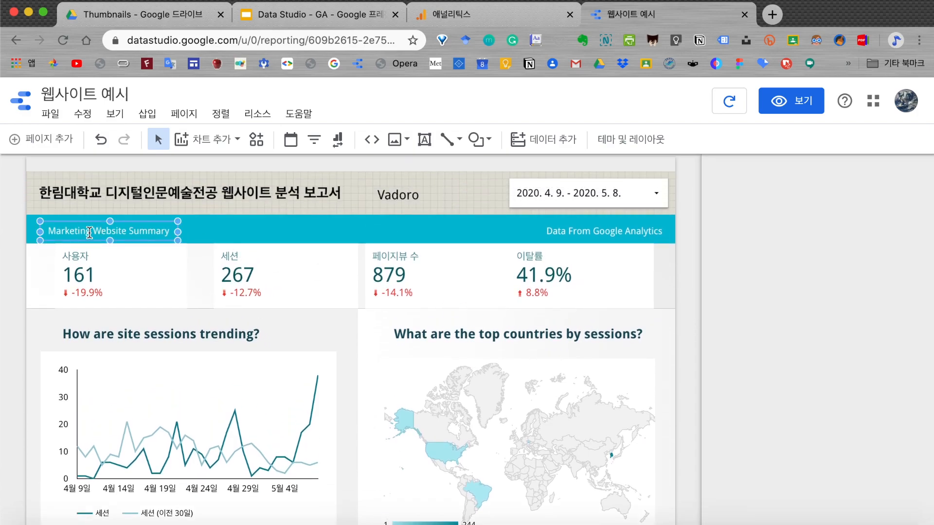
left_click_drag(46, 231, 175, 230)
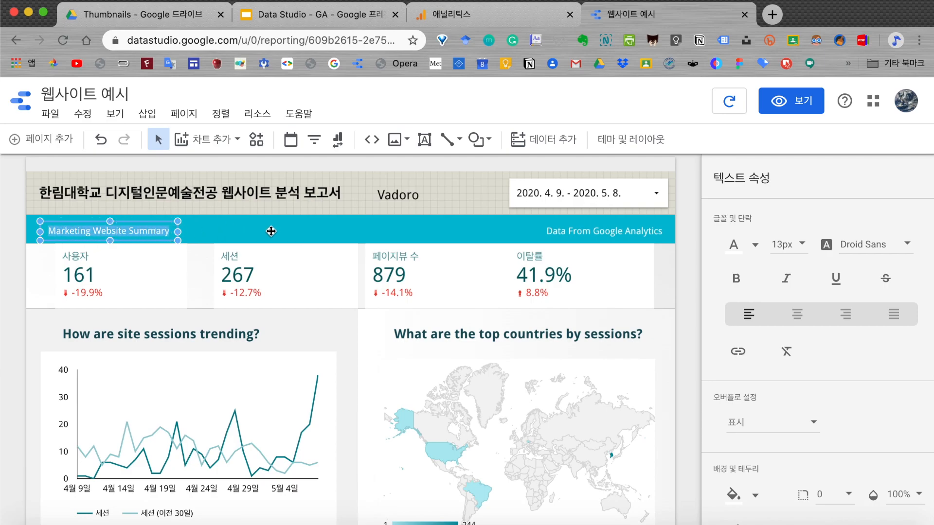
left_click(271, 231)
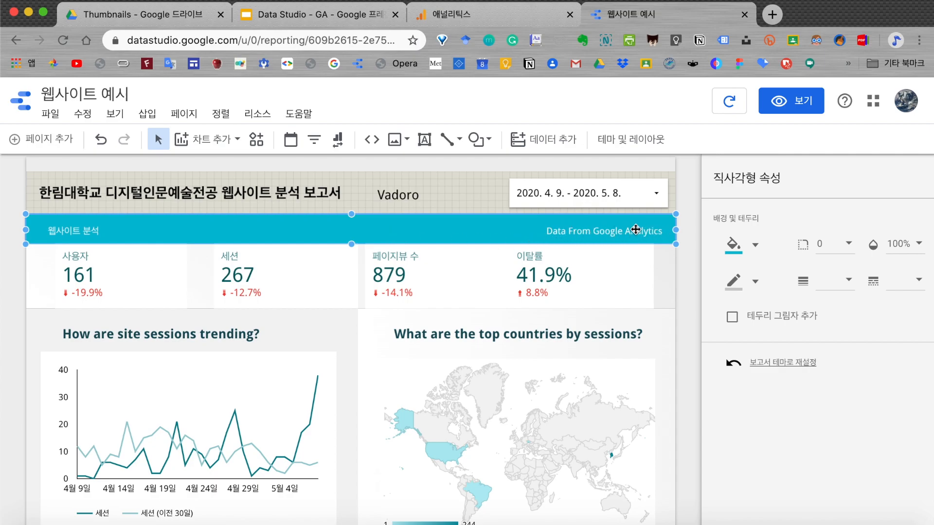
Inspect the header texts and the 사용자, 세션 and 페이지뷰 수 scorecards by selecting them one after another.
left_click(302, 276)
left_click(128, 281)
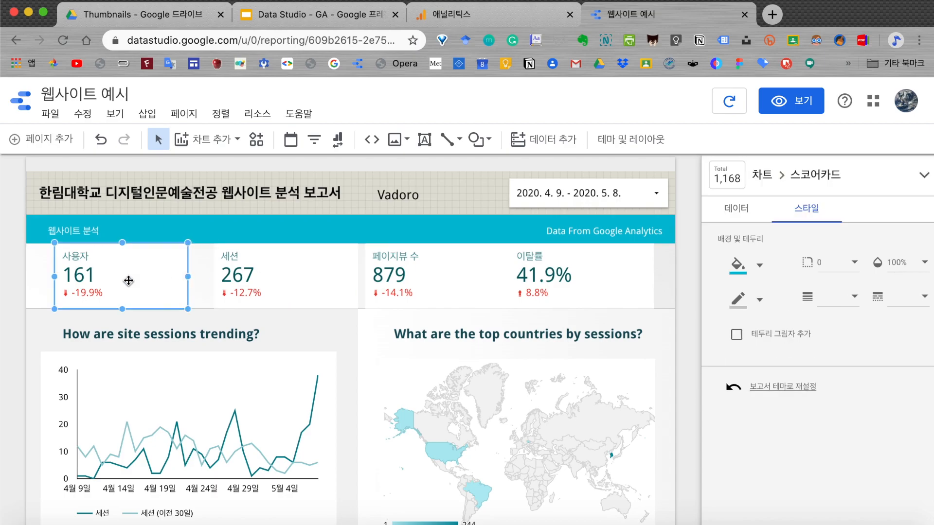
left_click(184, 192)
left_click(397, 195)
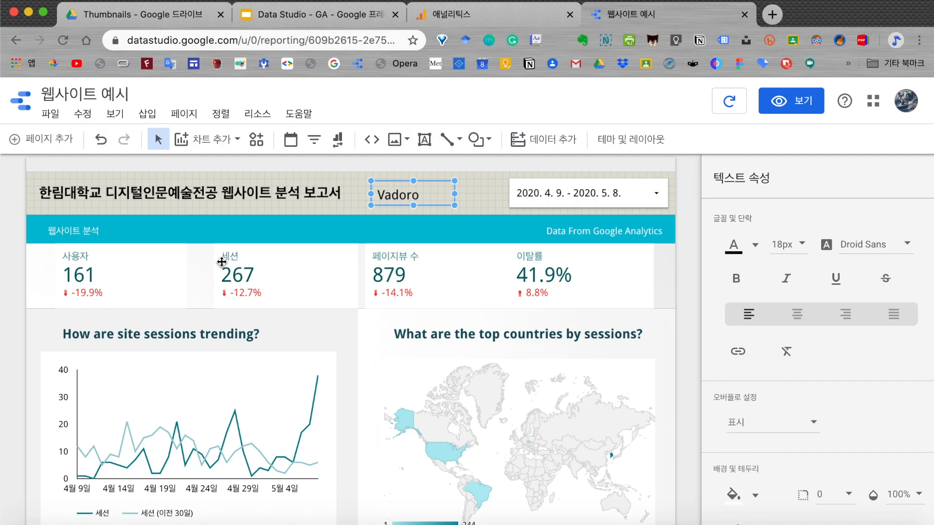
left_click(88, 271)
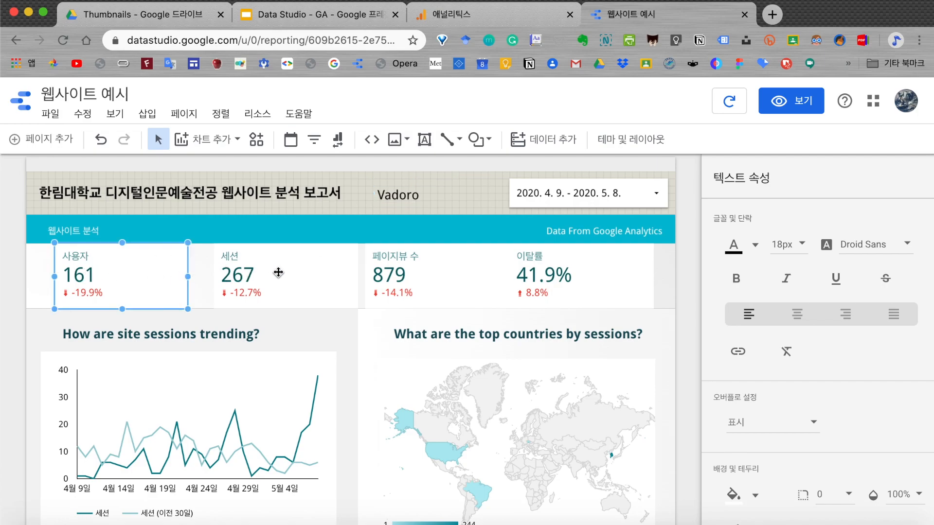
left_click(278, 273)
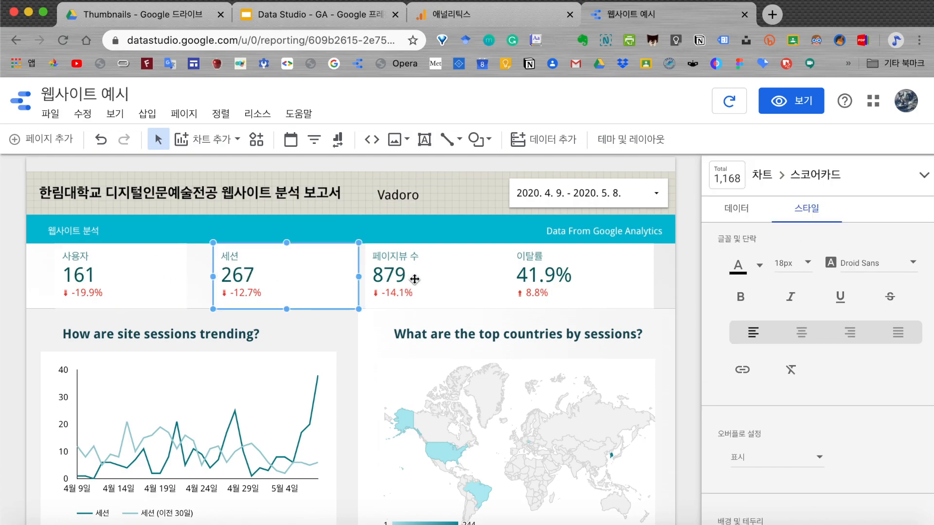
left_click(380, 280)
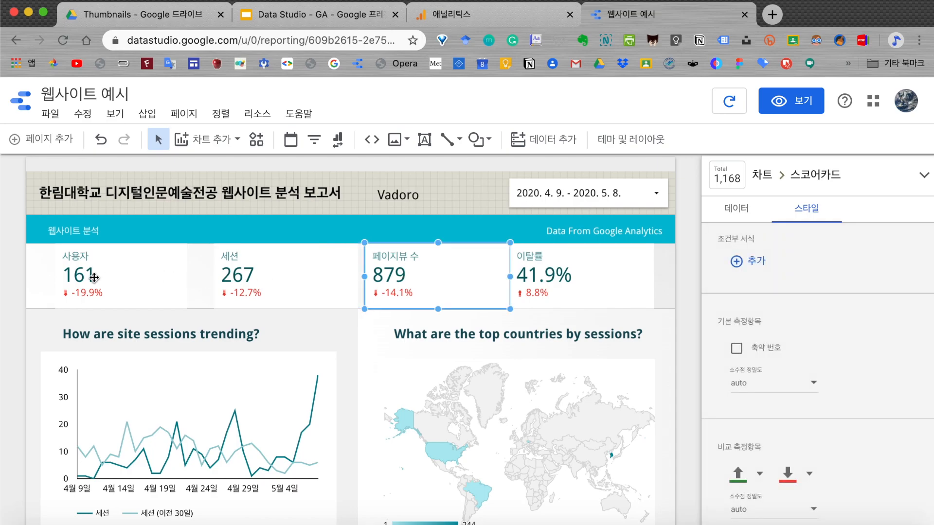
left_click(93, 276)
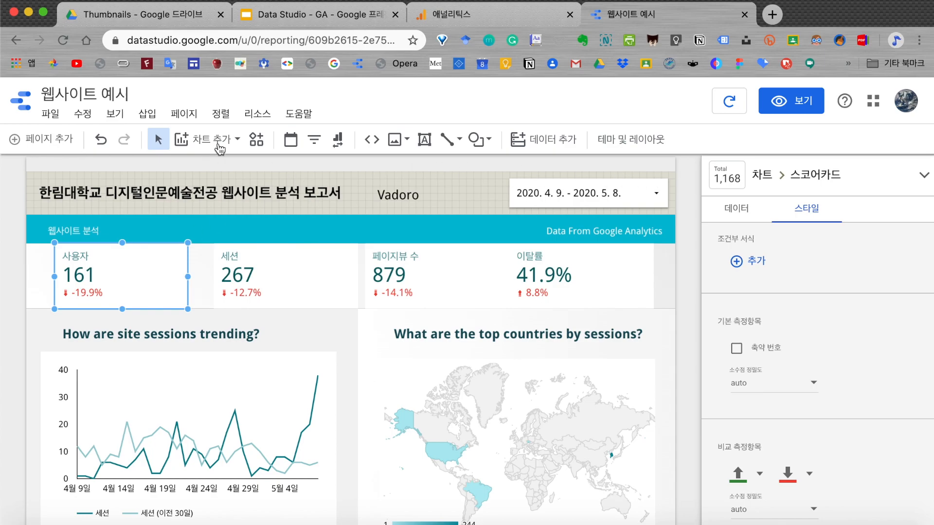
Browse the chart types that can be added to the report, then close the list.
left_click(237, 140)
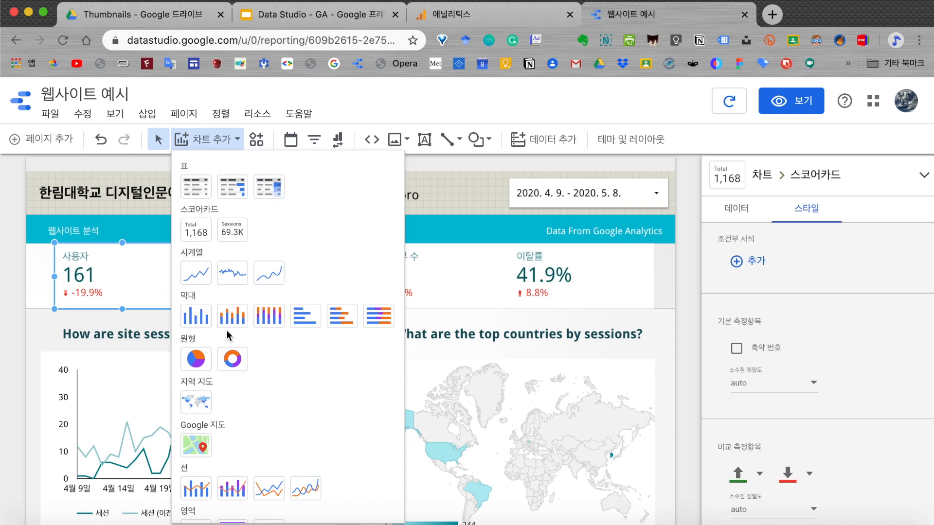
scroll(228, 336, "down", 3)
scroll(227, 335, "up", 3)
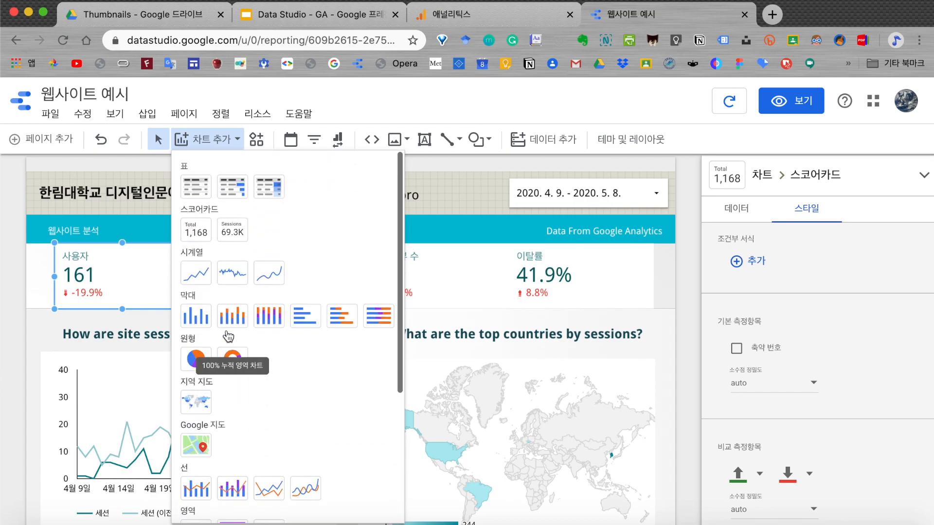
left_click(479, 203)
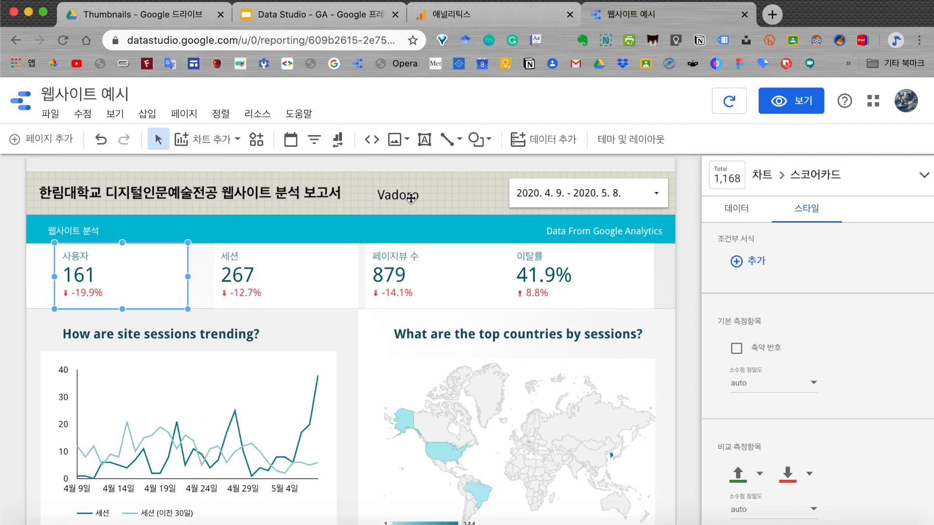
Delete the geo map below the "What are the top countries by sessions?" heading.
scroll(411, 199, "down", 1)
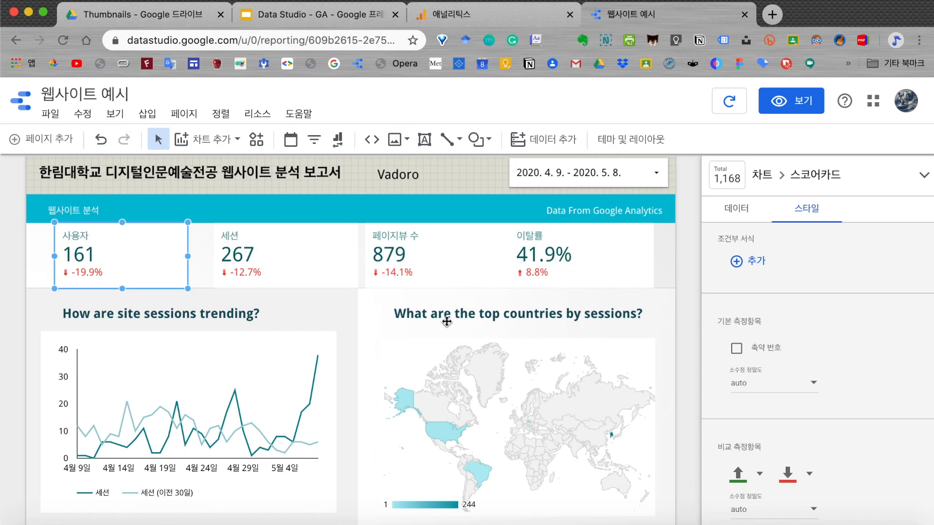
scroll(446, 322, "down", 2)
scroll(447, 321, "down", 1)
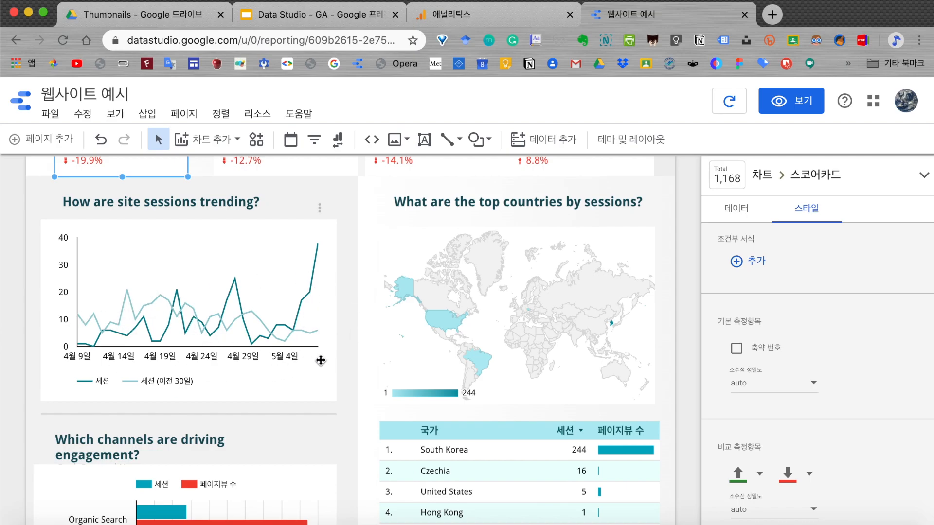
scroll(320, 360, "down", 2)
scroll(321, 365, "up", 3)
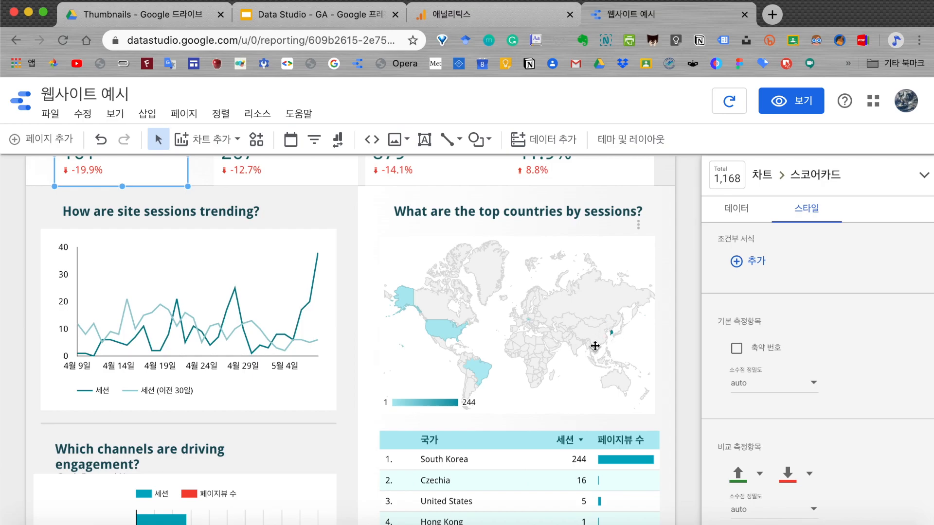
left_click(533, 339)
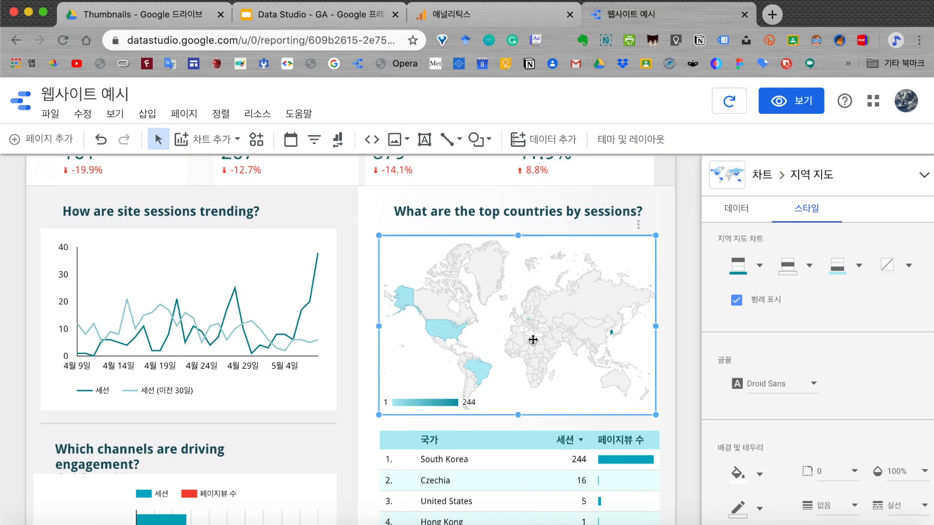
scroll(533, 340, "down", 5)
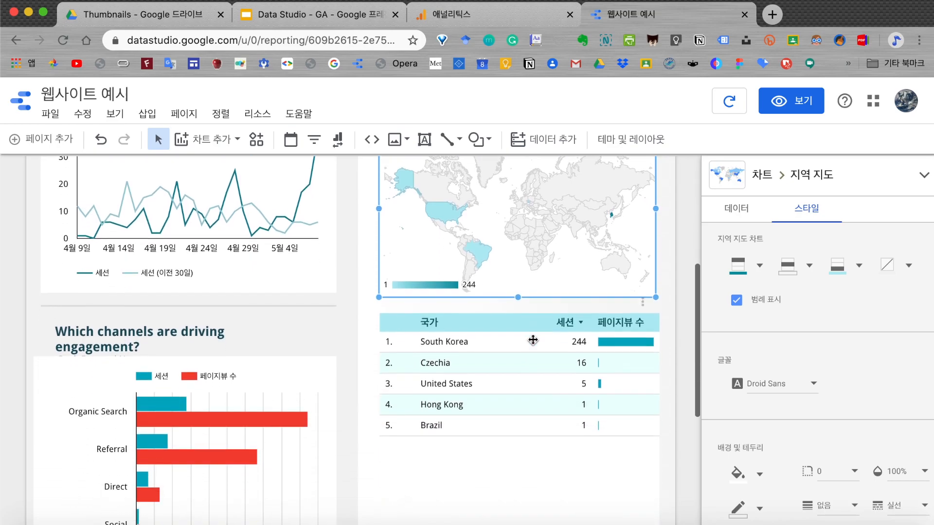
scroll(533, 340, "up", 4)
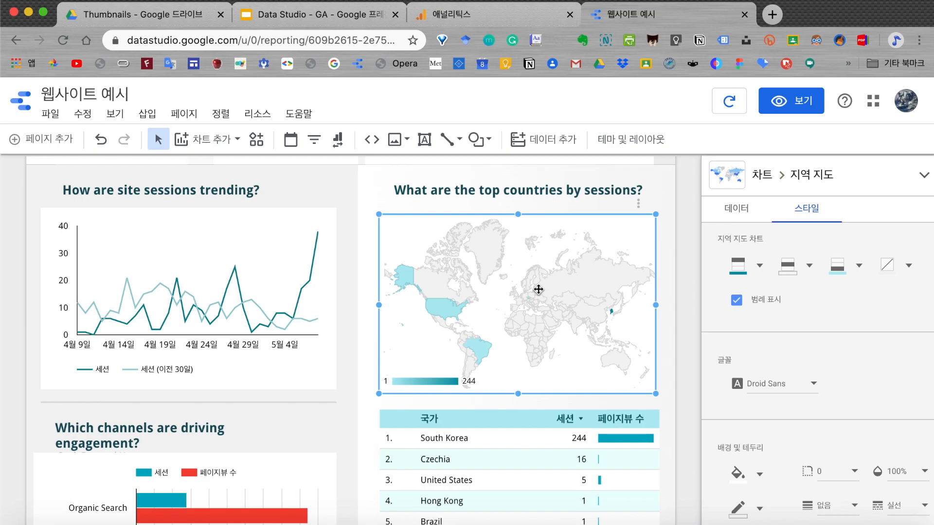
key("Delete")
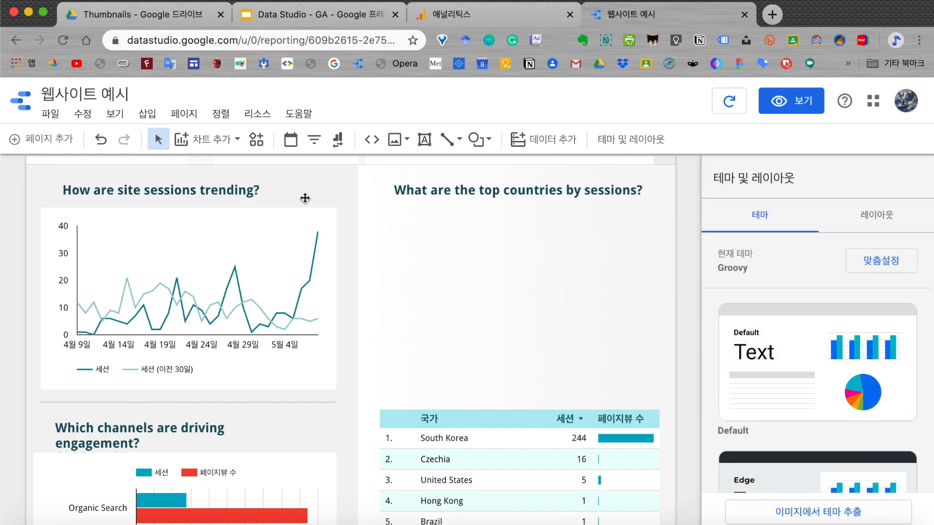
Insert a new geo map (지역 지도) in the empty space between the top countries heading and the country table.
left_click(235, 141)
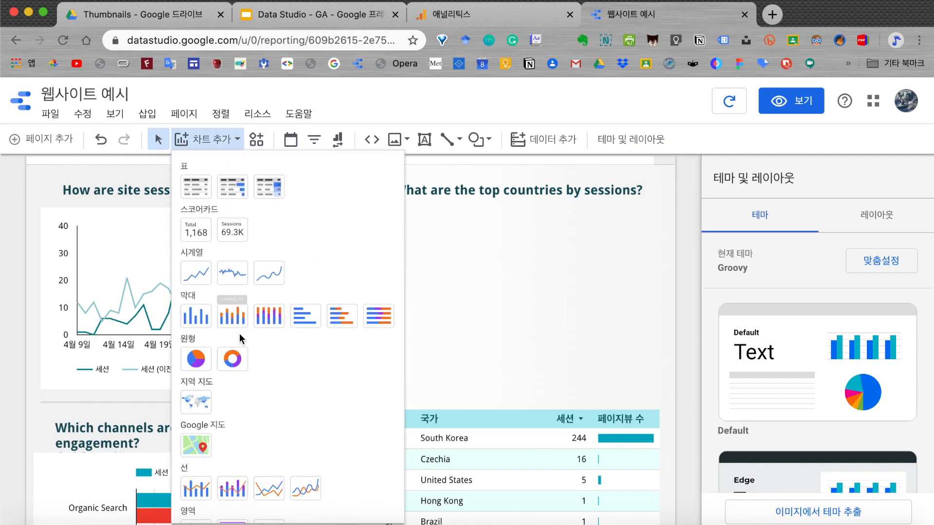
scroll(238, 321, "down", 2)
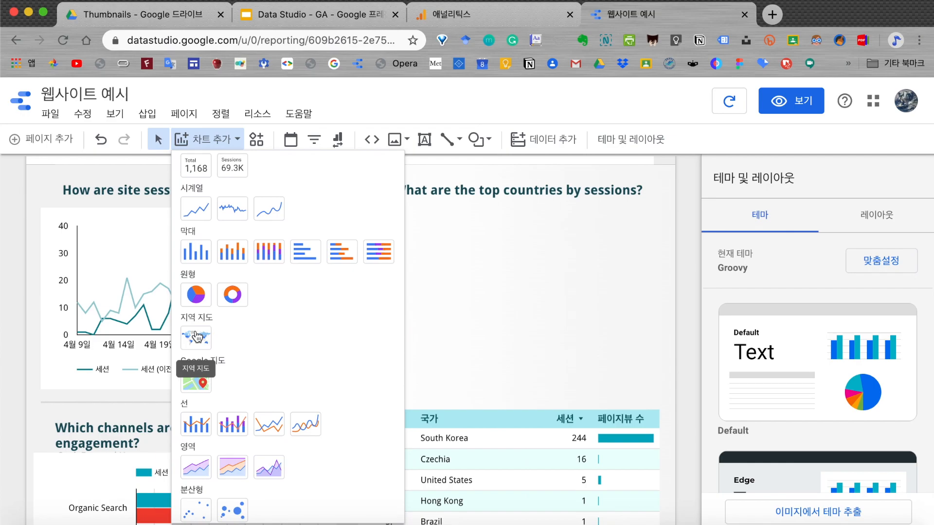
left_click(196, 338)
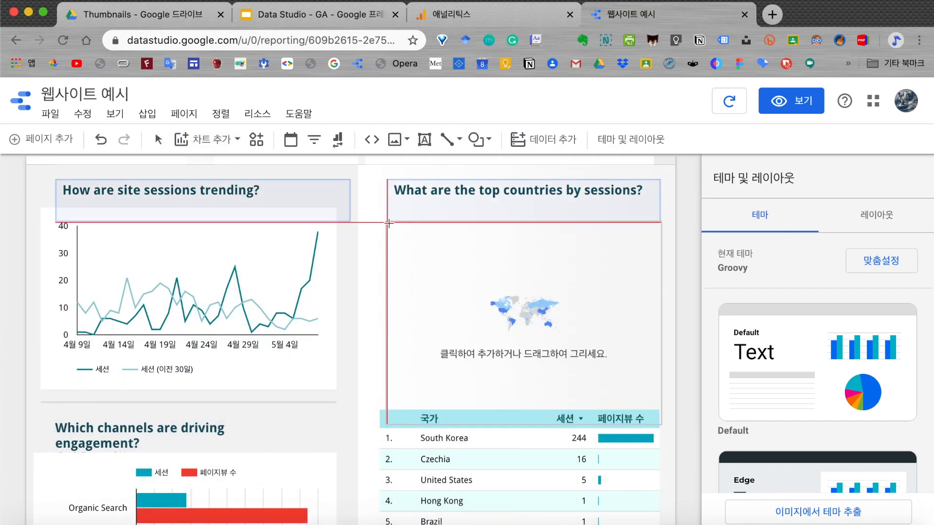
left_click(390, 224)
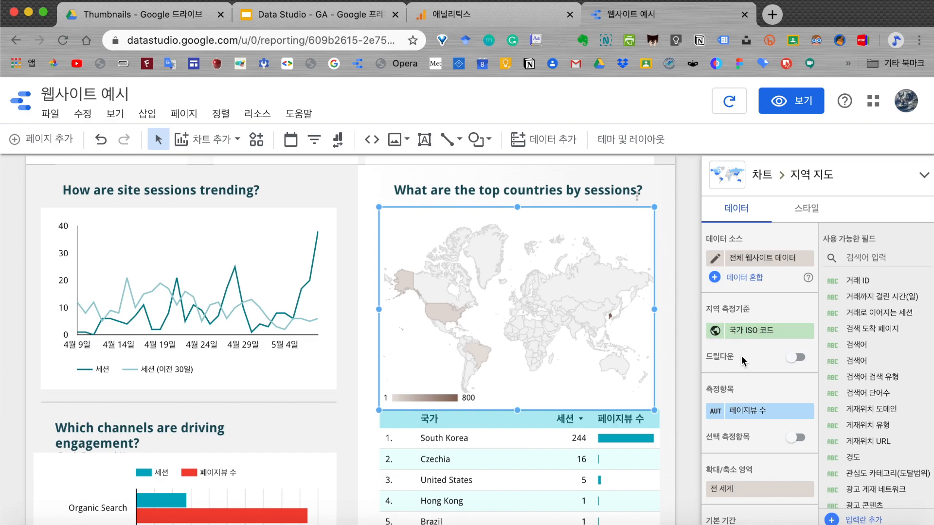
Examine the new geo map's data settings: data source, geo dimension, metric, zoom area and default date range.
scroll(743, 361, "down", 1)
scroll(744, 361, "down", 3)
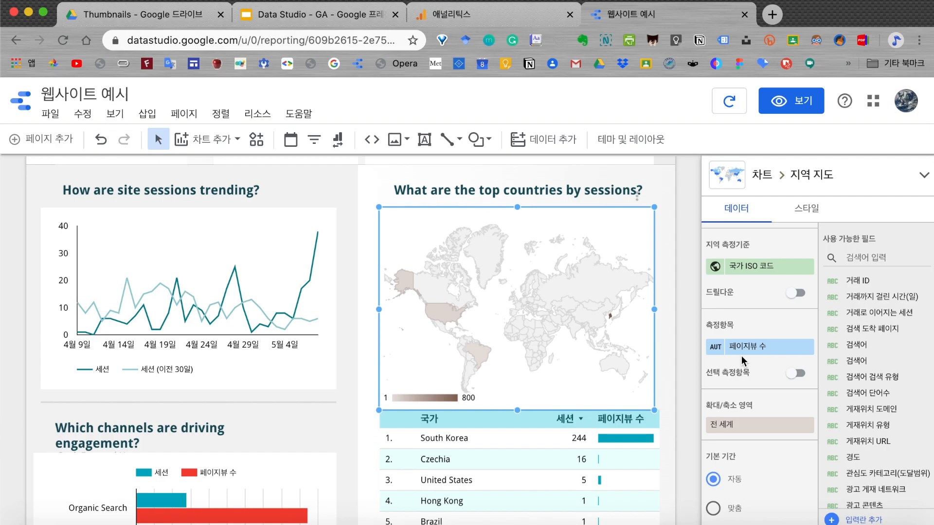
scroll(743, 361, "down", 2)
scroll(743, 361, "up", 4)
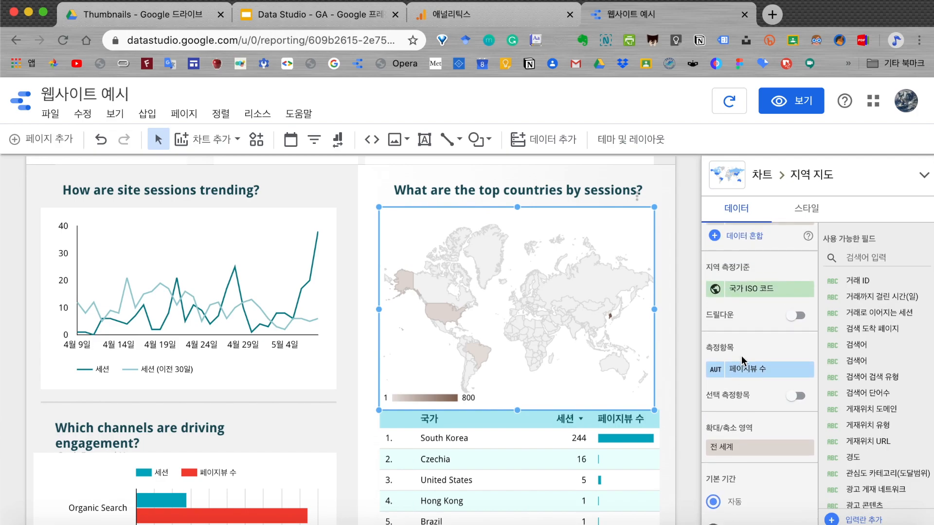
scroll(743, 361, "up", 2)
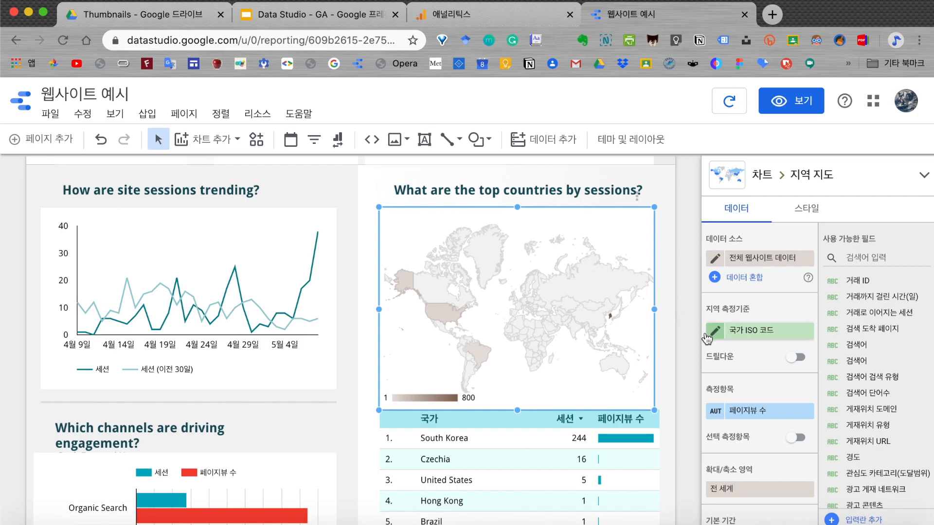
Switch to Google Analytics and look through the home page's user summary, traffic channel, active user and user retention charts.
left_click(456, 16)
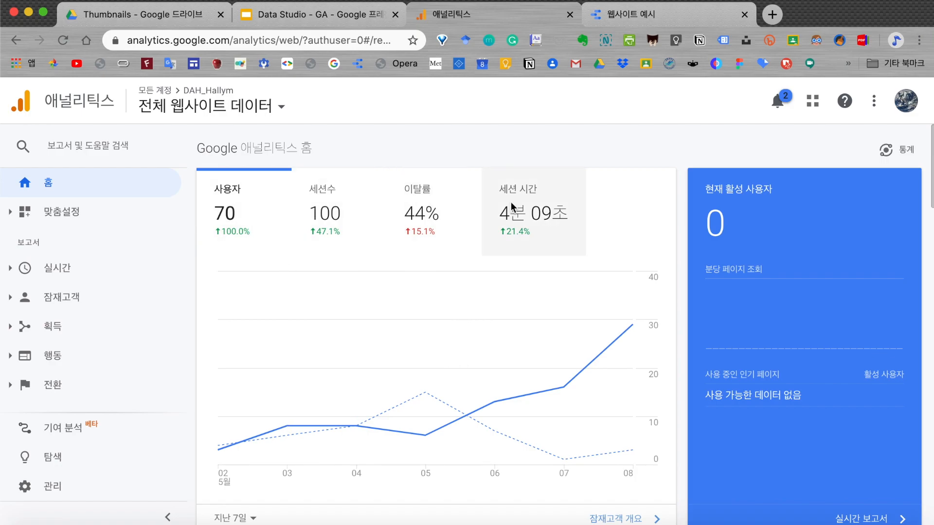
scroll(655, 290, "down", 7)
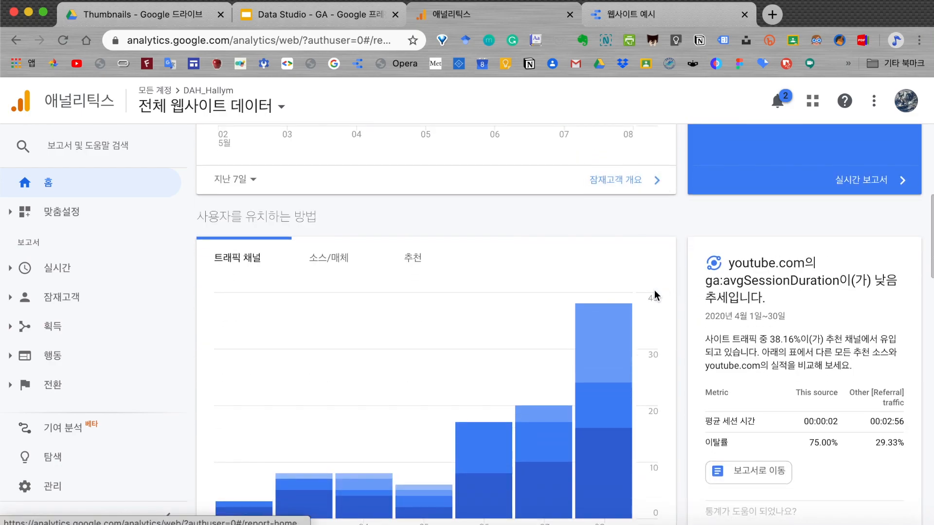
scroll(655, 290, "down", 2)
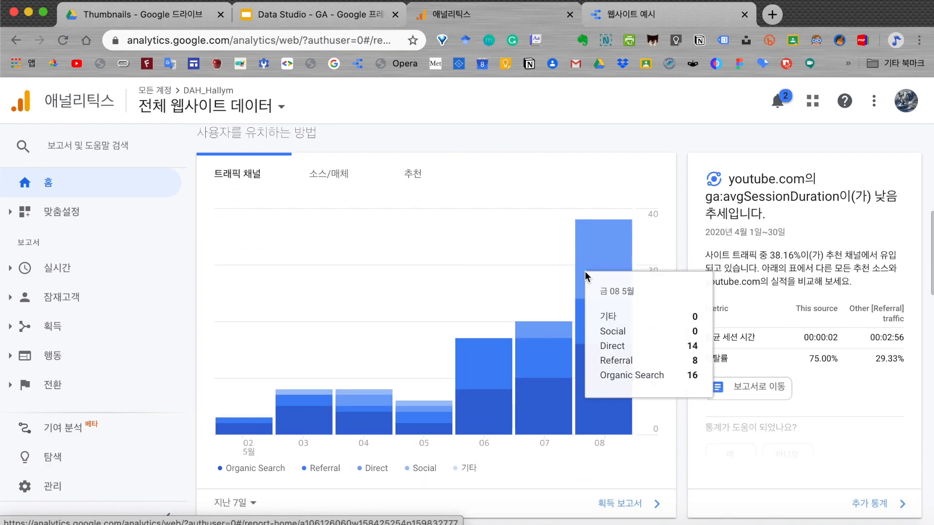
scroll(585, 270, "down", 8)
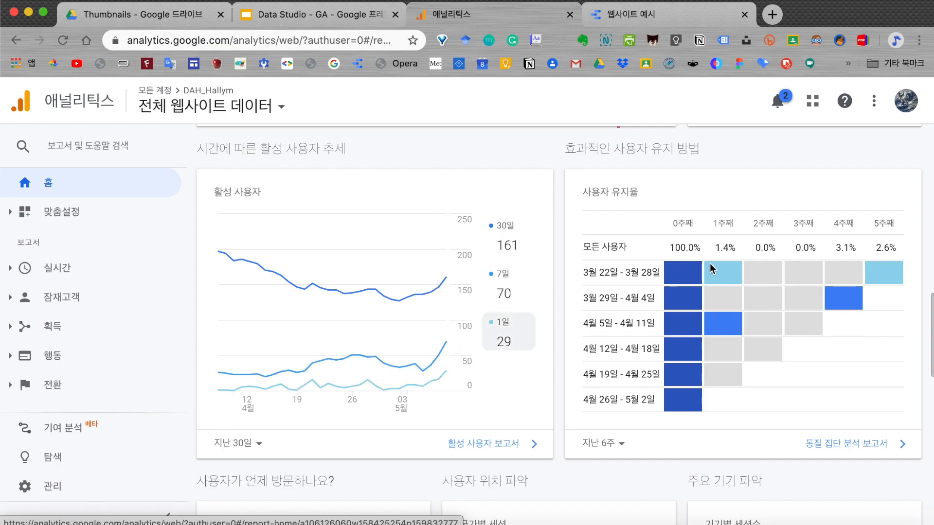
scroll(712, 270, "down", 1)
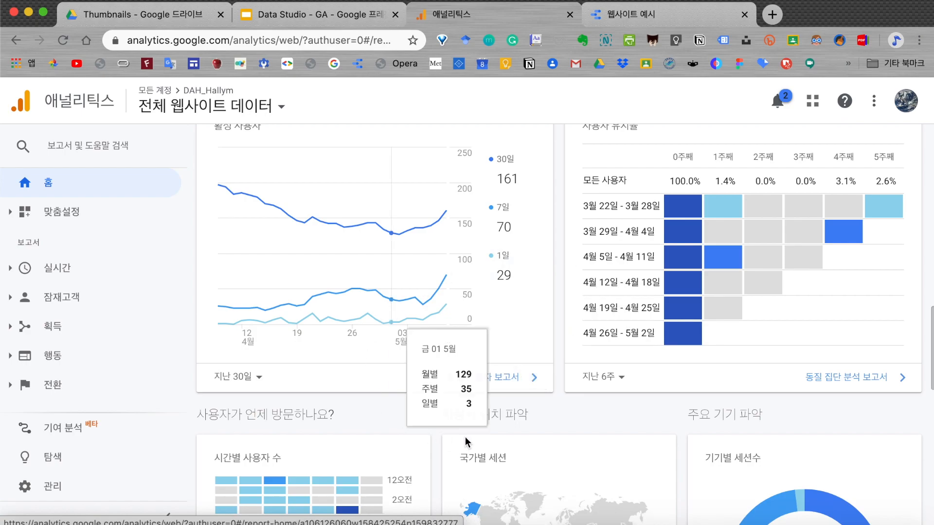
Examine the visit time, sessions by country, device, visited pages and goal completion cards on the Analytics home page.
scroll(524, 412, "down", 3)
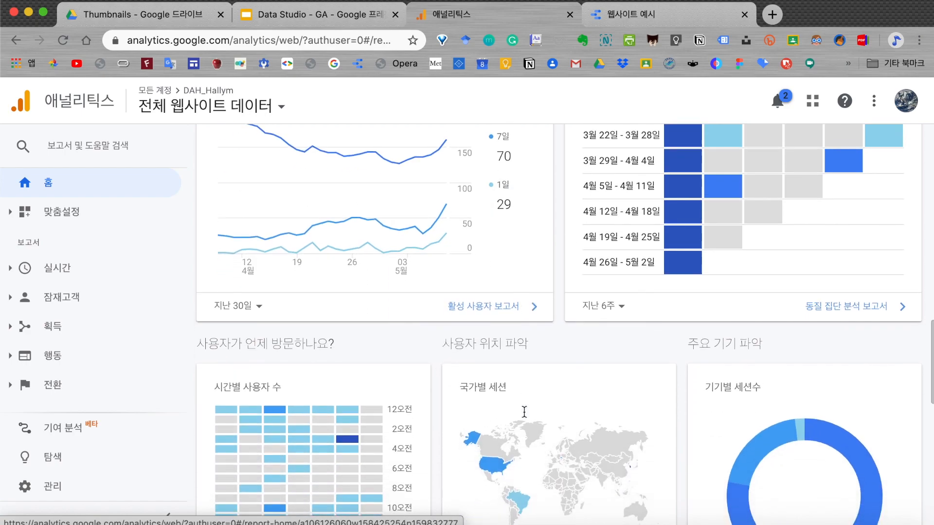
scroll(524, 416, "down", 1)
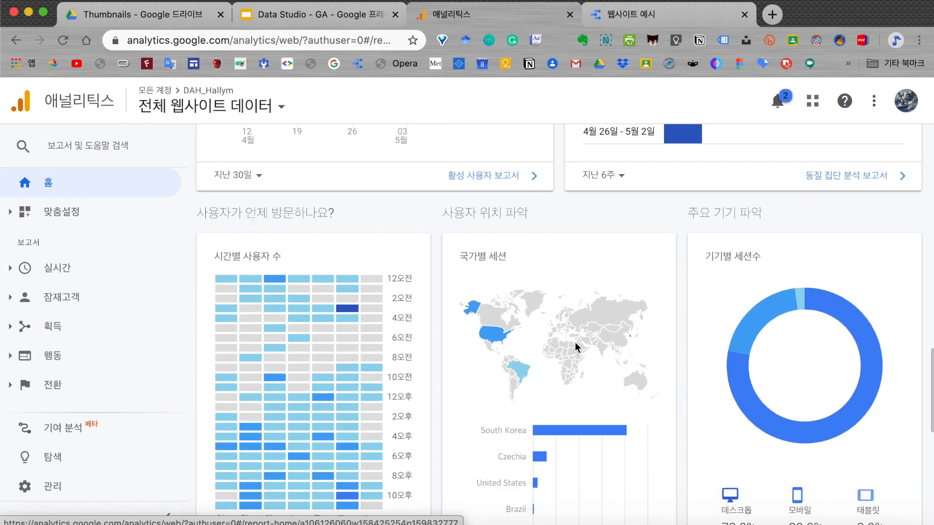
scroll(607, 343, "down", 2)
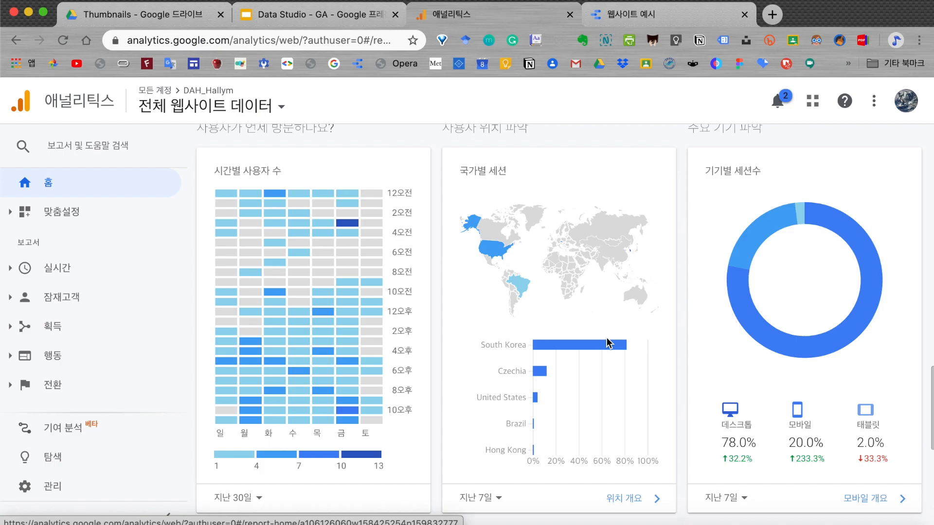
scroll(608, 342, "down", 1)
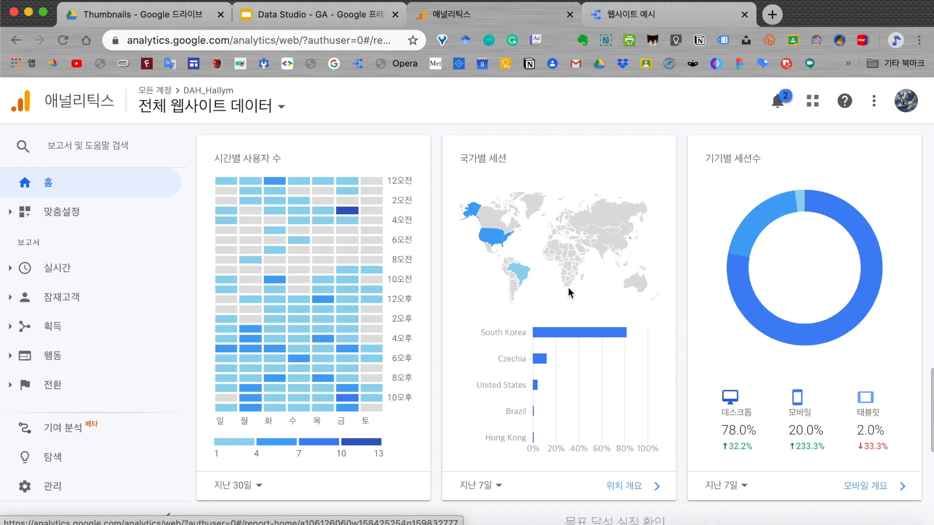
scroll(568, 291, "down", 6)
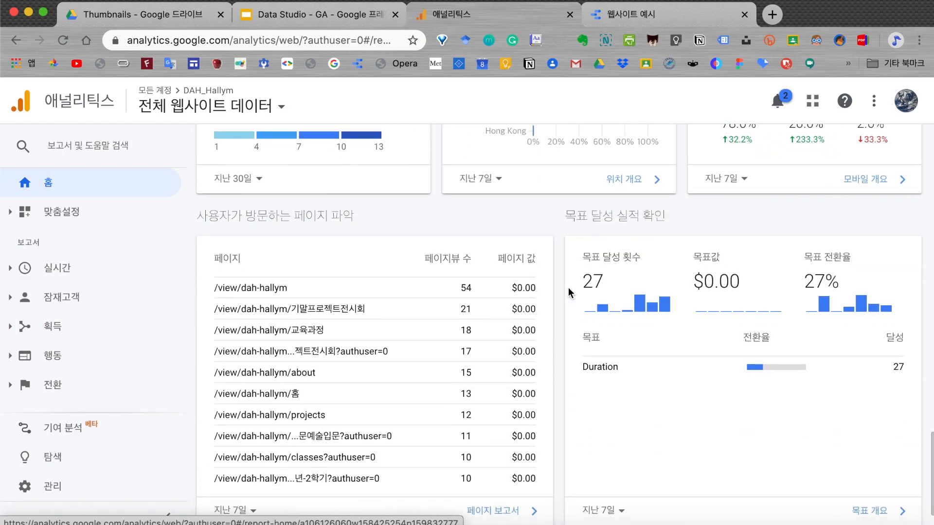
scroll(568, 288, "up", 6)
scroll(569, 287, "down", 4)
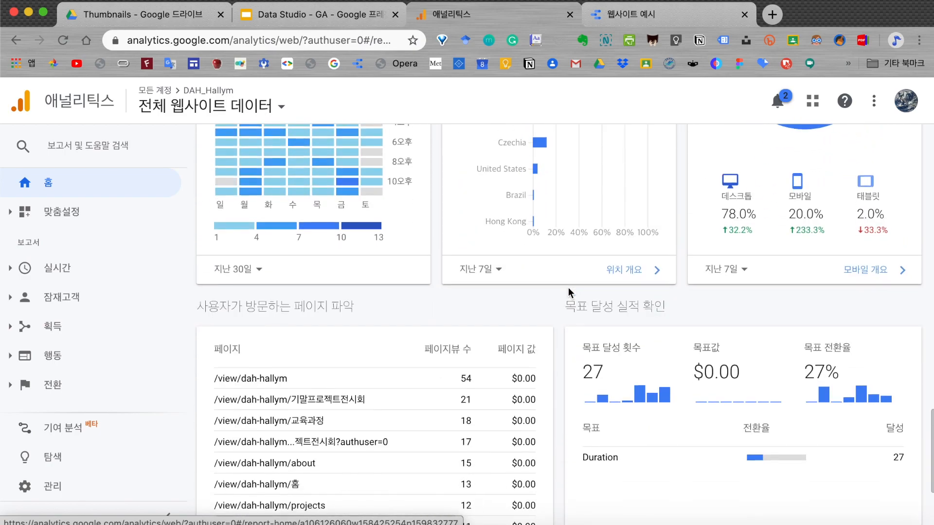
scroll(569, 288, "down", 1)
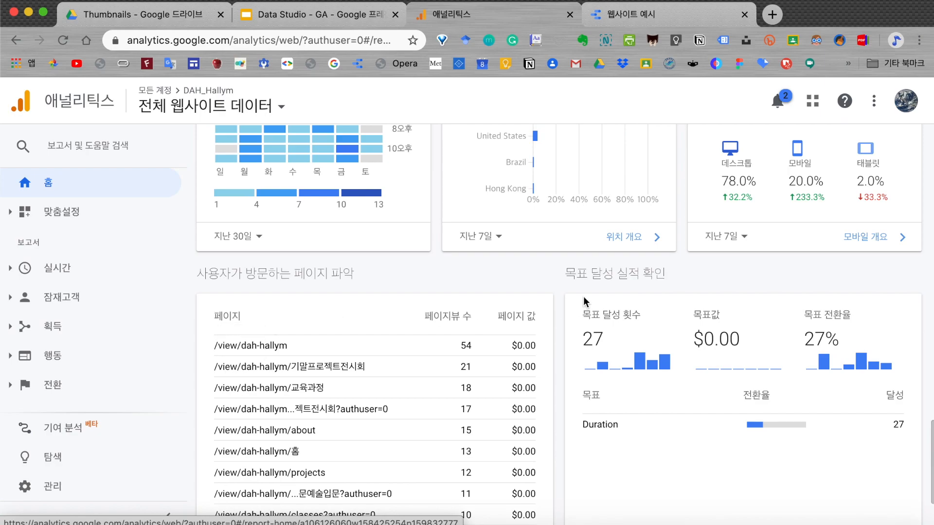
Return to the 웹사이트 예시 report and look through the geo dimension options available for the geo map.
left_click(614, 21)
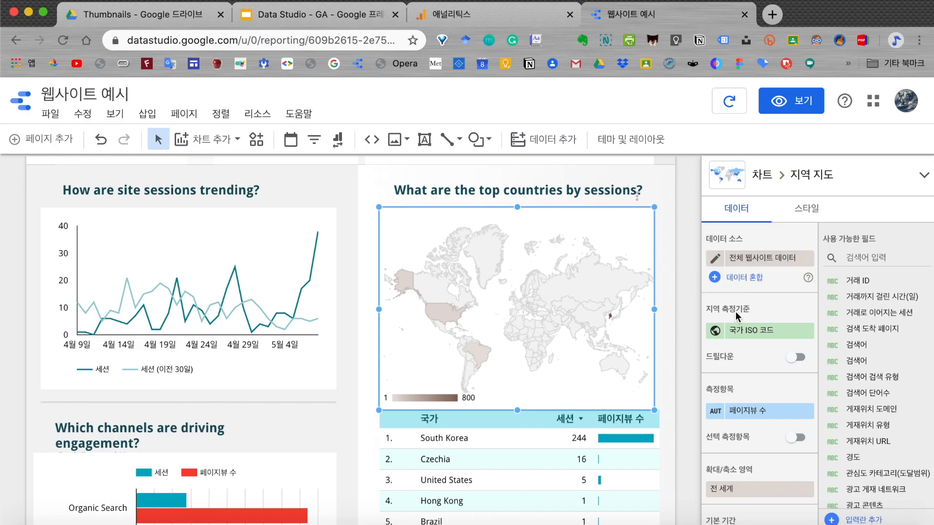
left_click(751, 331)
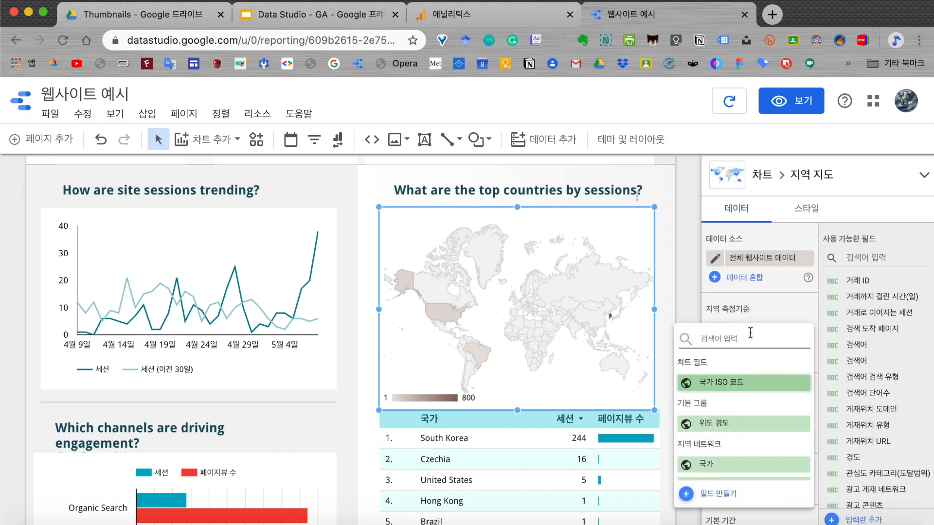
scroll(734, 395, "down", 5)
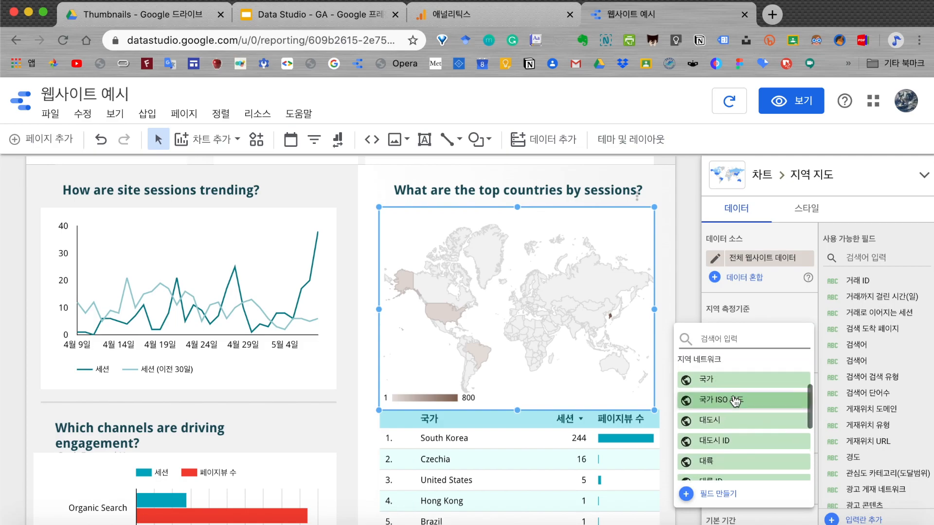
scroll(736, 401, "down", 5)
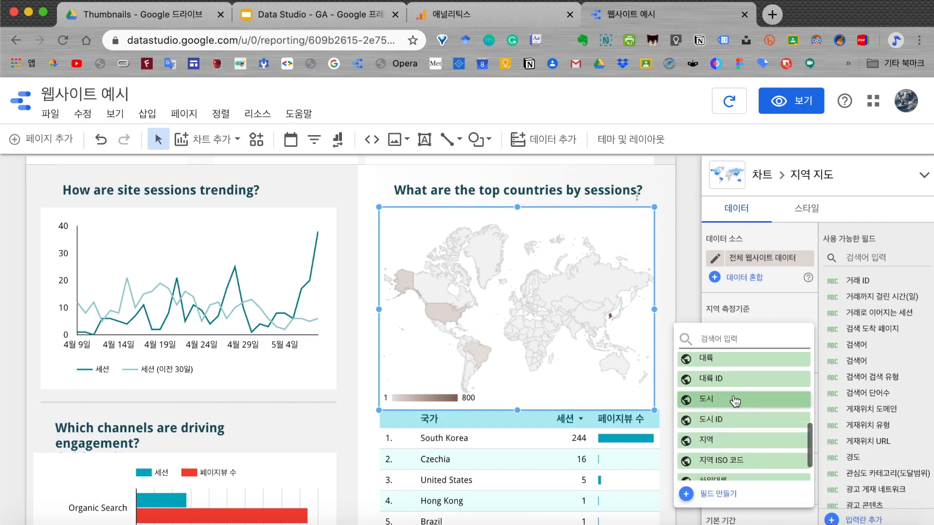
scroll(735, 402, "up", 5)
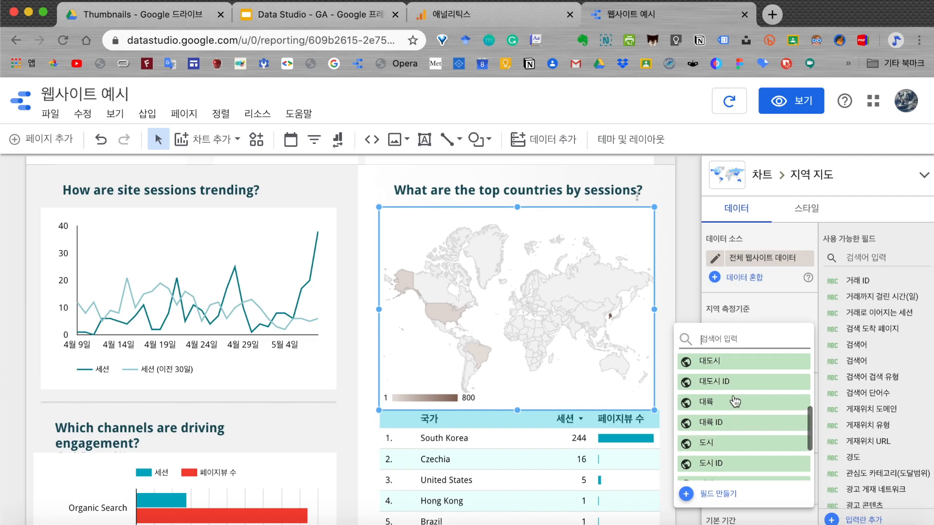
scroll(735, 402, "up", 5)
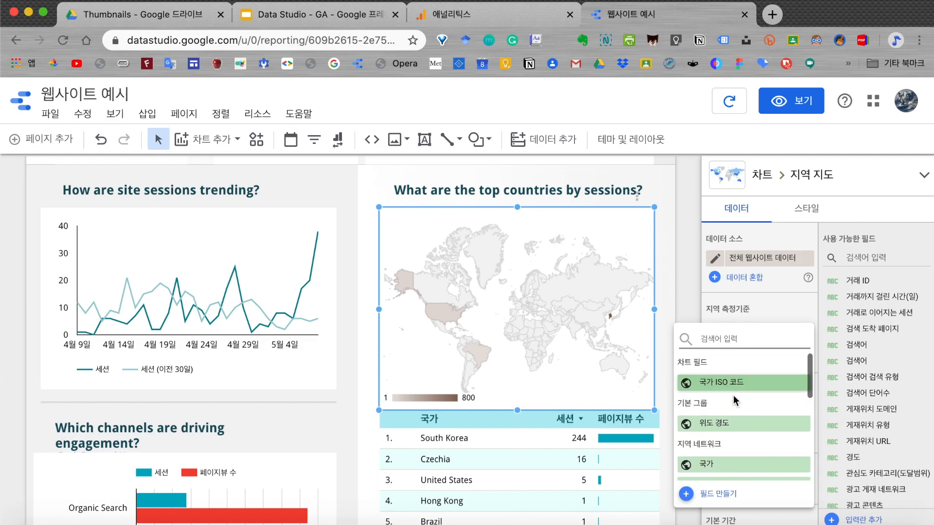
left_click(764, 305)
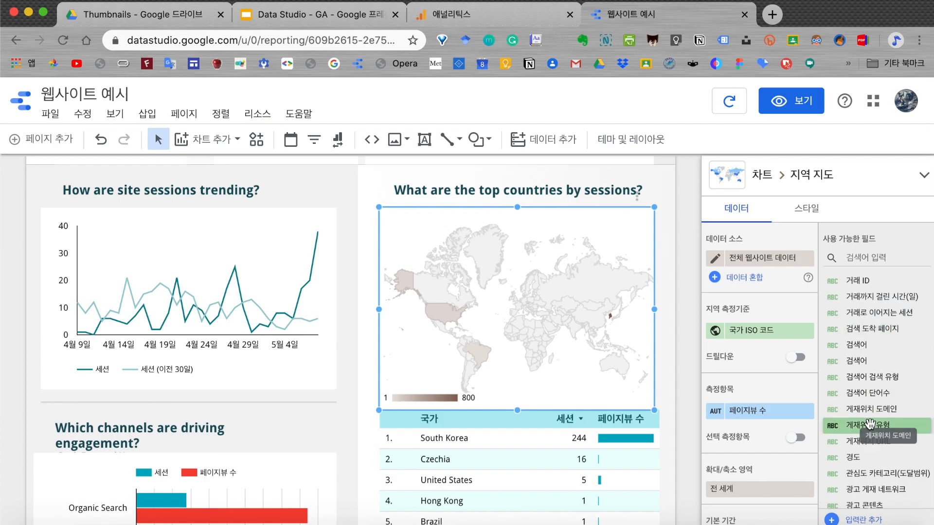
Search the available fields for 도시 and set the geo map's geo dimension (지역 측정기준) to 도시.
scroll(870, 425, "down", 3)
scroll(870, 425, "up", 3)
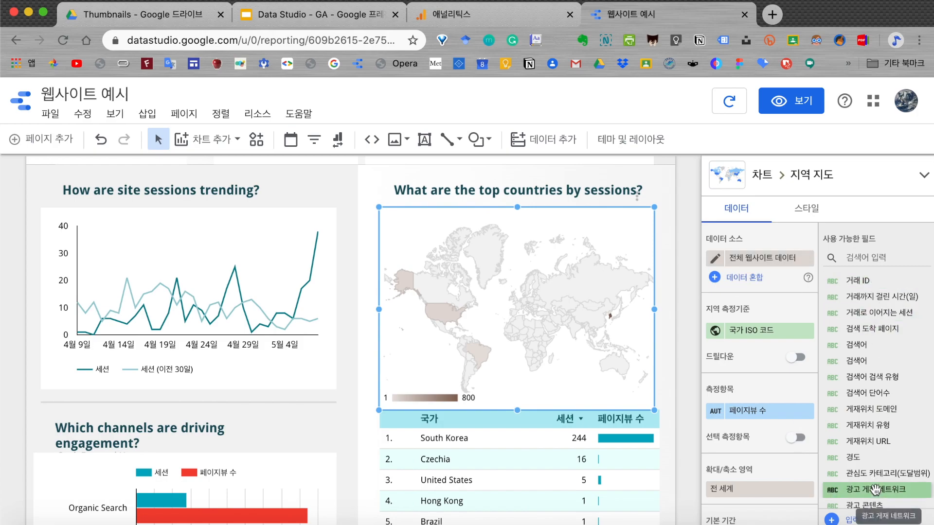
left_click(866, 257)
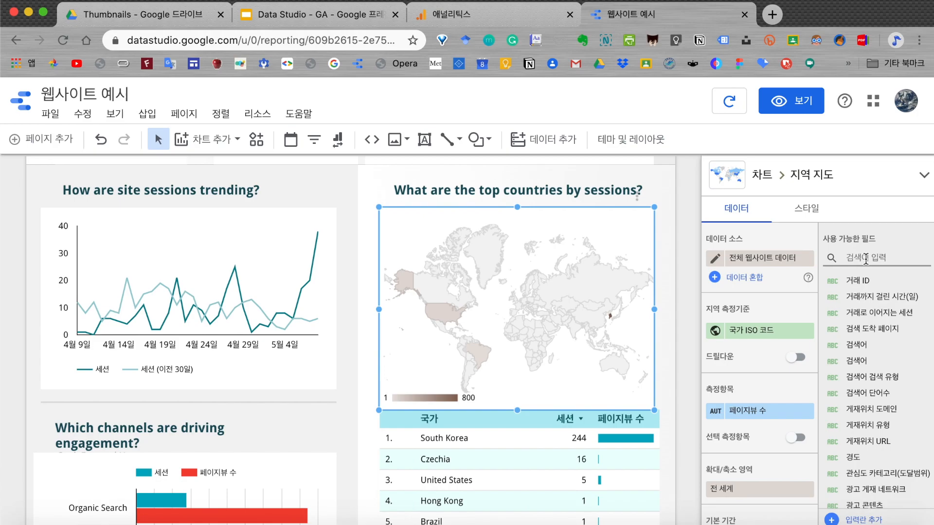
type("도시")
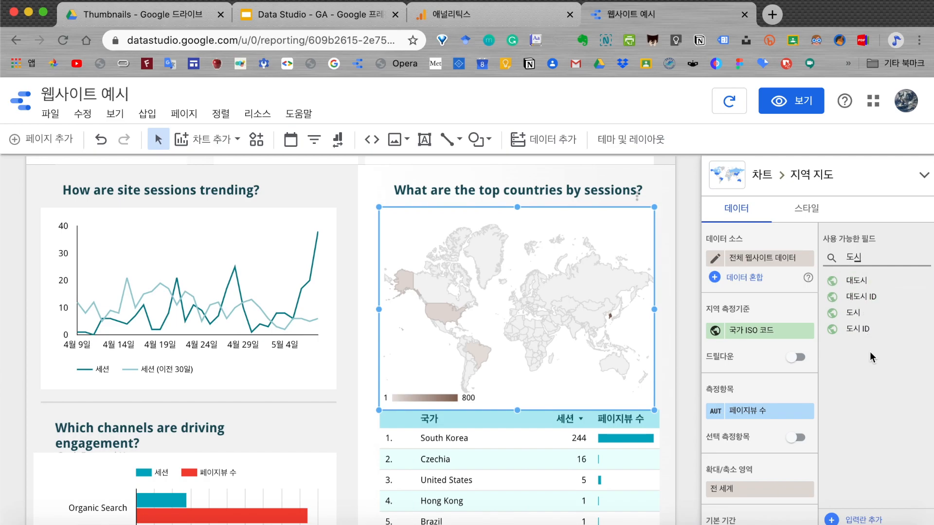
left_click(776, 336)
scroll(743, 410, "down", 5)
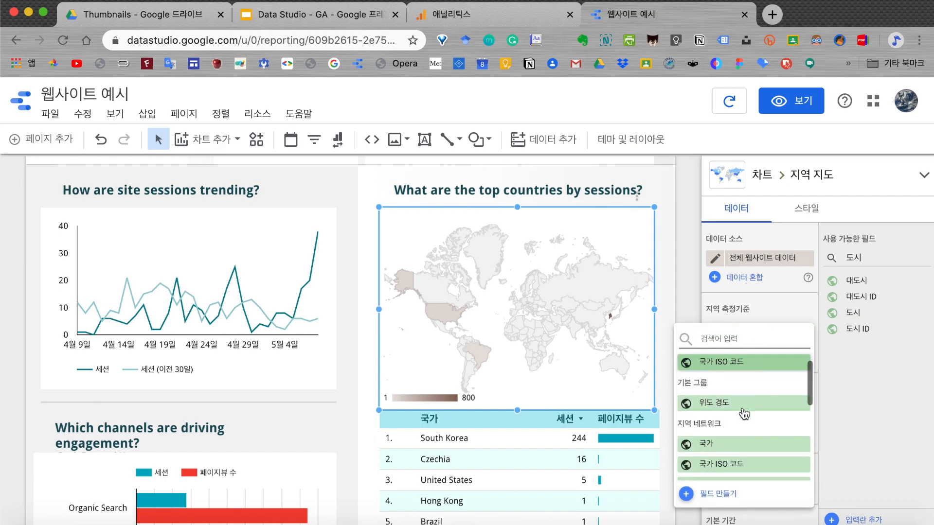
scroll(743, 409, "down", 2)
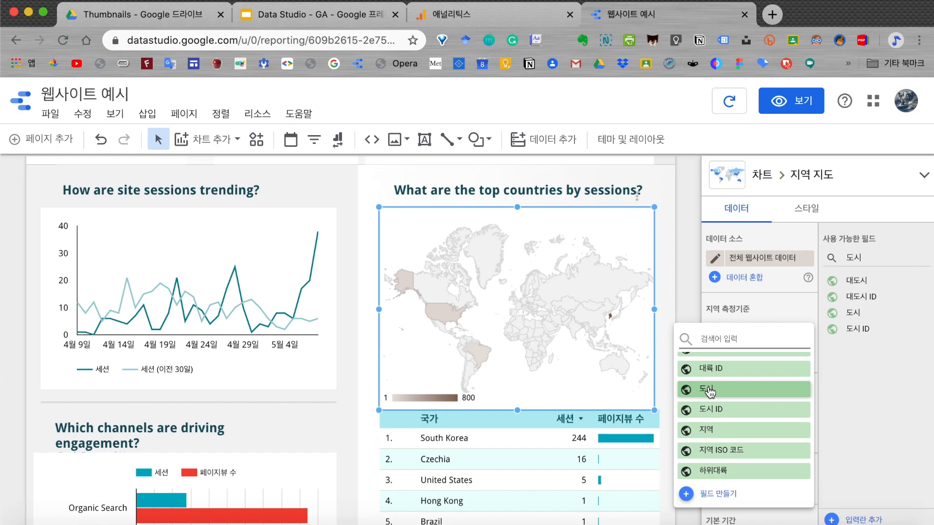
left_click(709, 389)
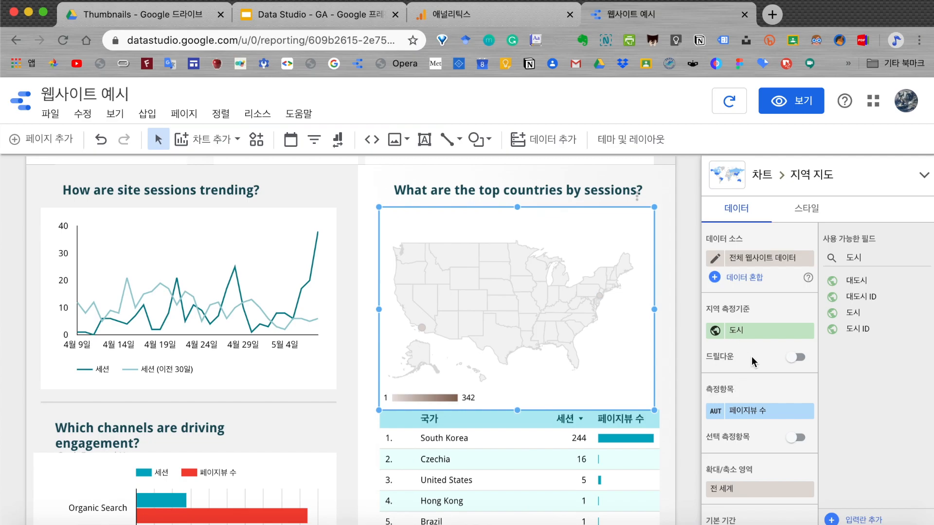
Set the geo map's zoom area (확대/축소 영역) to 대한민국.
scroll(752, 357, "down", 2)
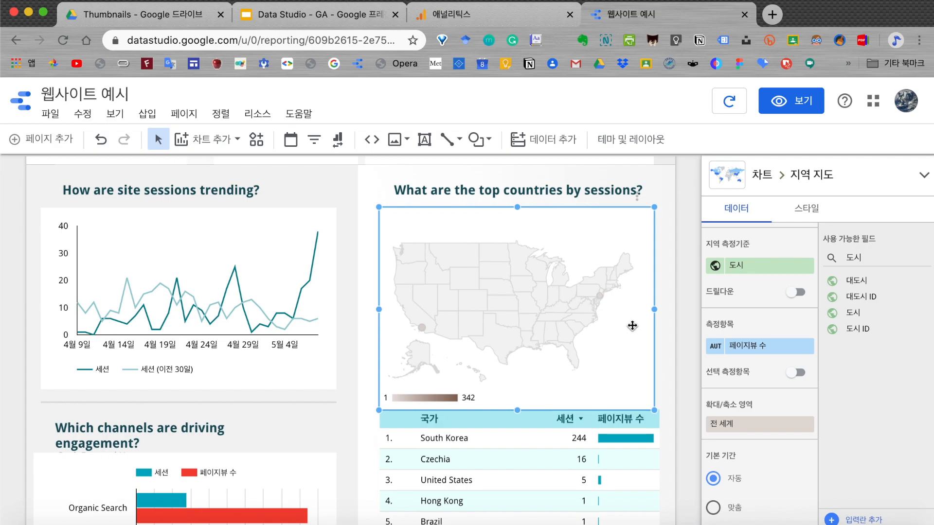
scroll(775, 323, "down", 3)
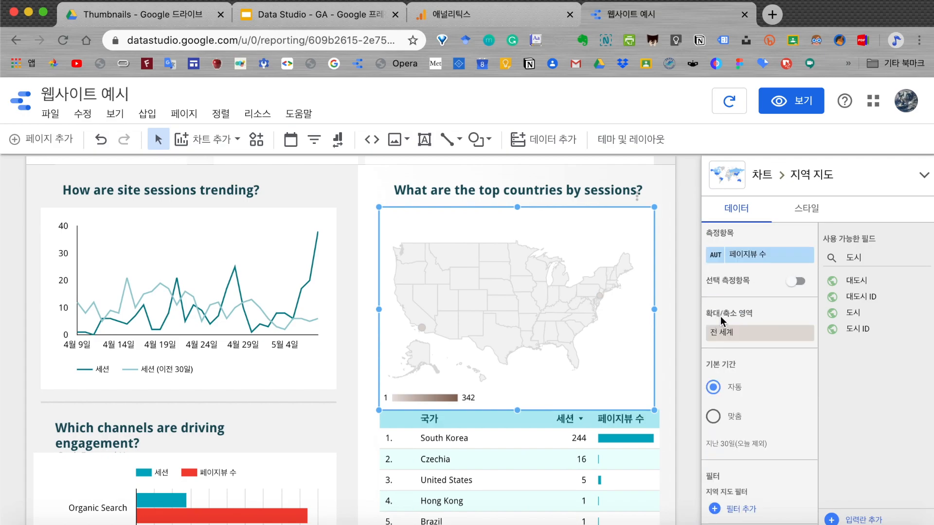
left_click(753, 335)
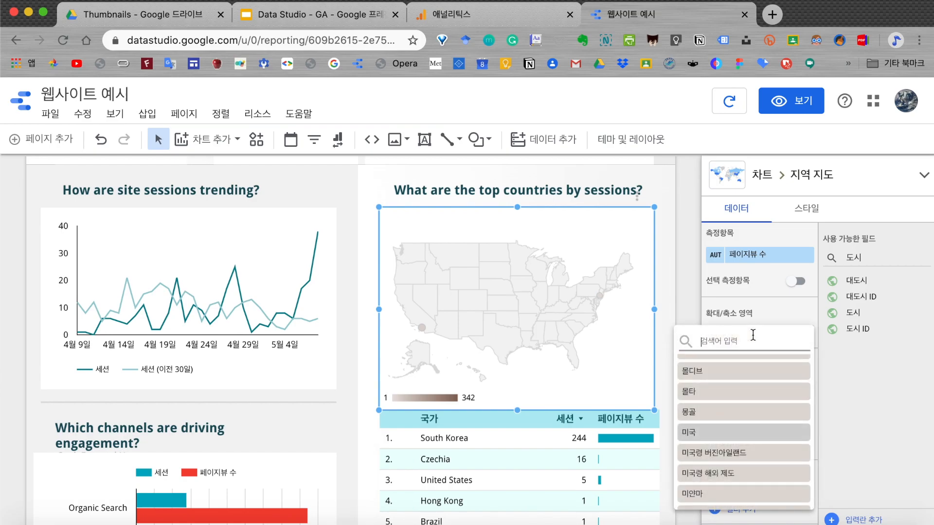
left_click(760, 308)
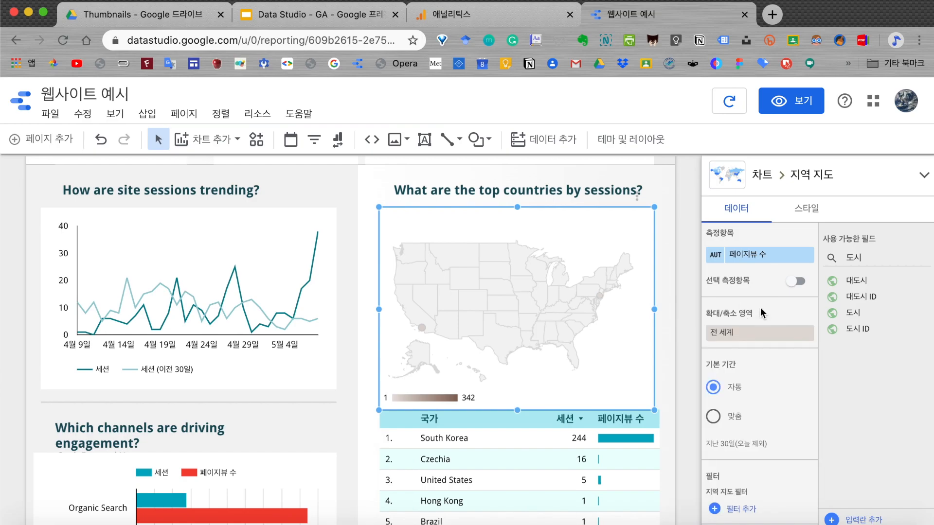
left_click(745, 333)
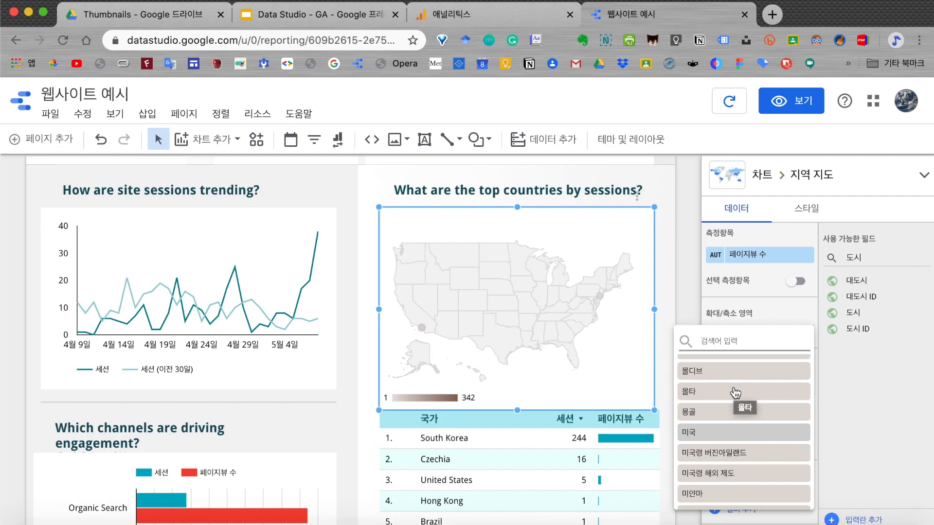
type("대")
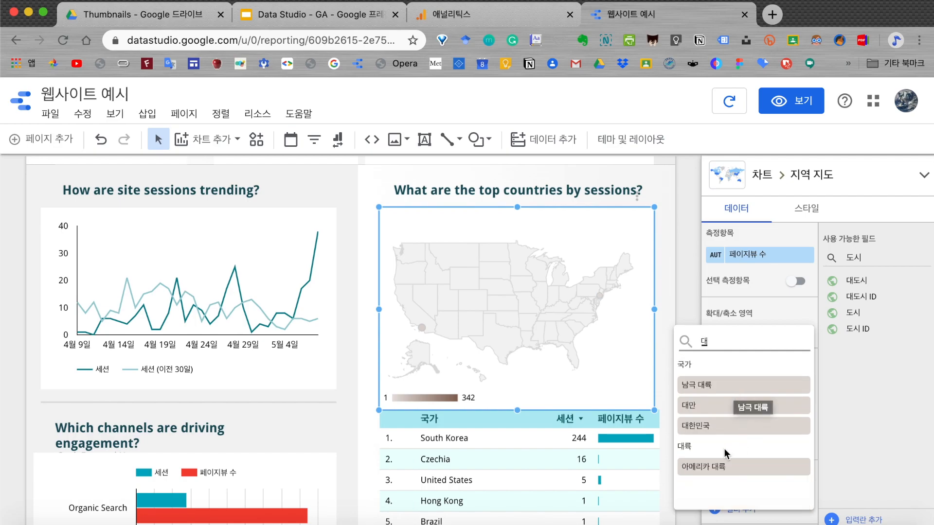
left_click(706, 427)
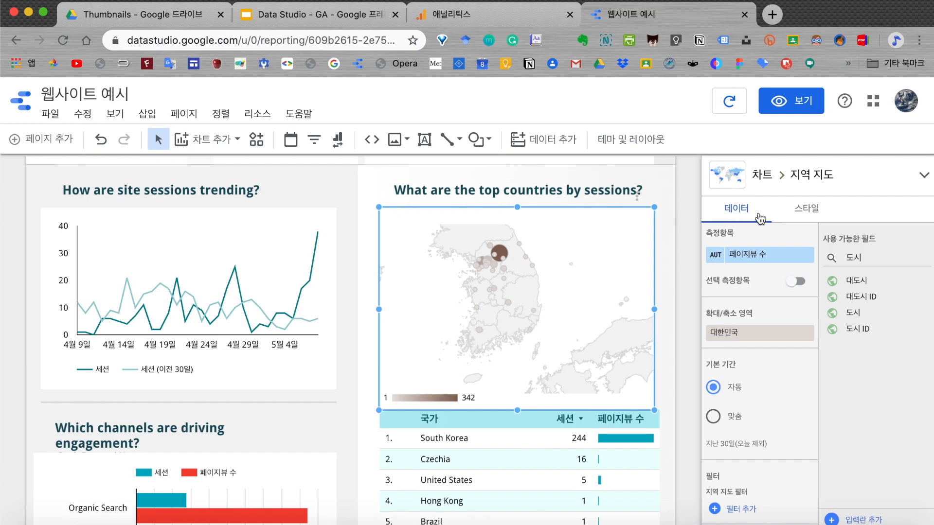
Change the geo map's maximum-value color to dark teal.
left_click(809, 212)
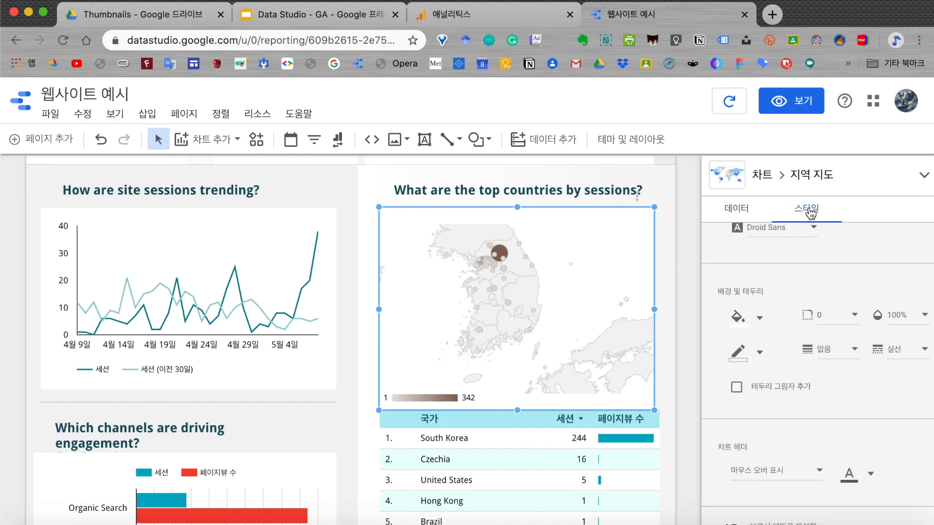
scroll(786, 276, "up", 3)
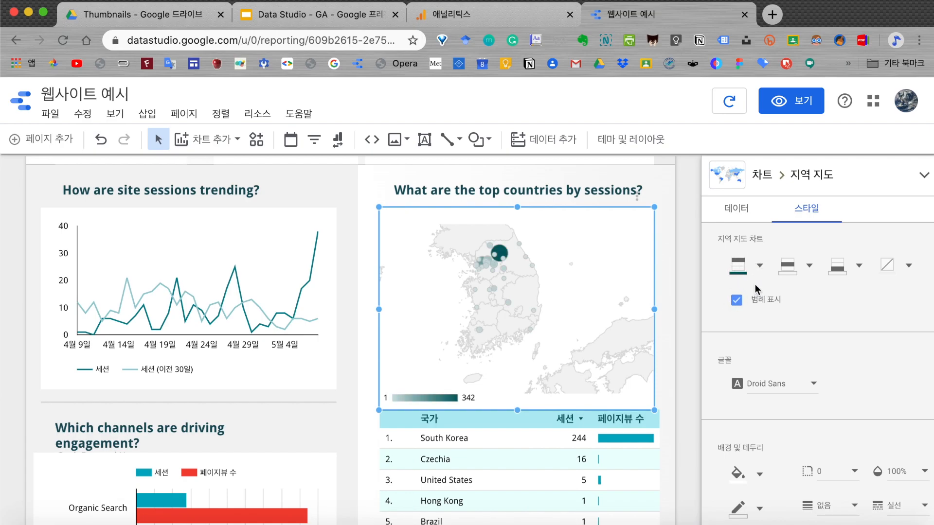
left_click(806, 269)
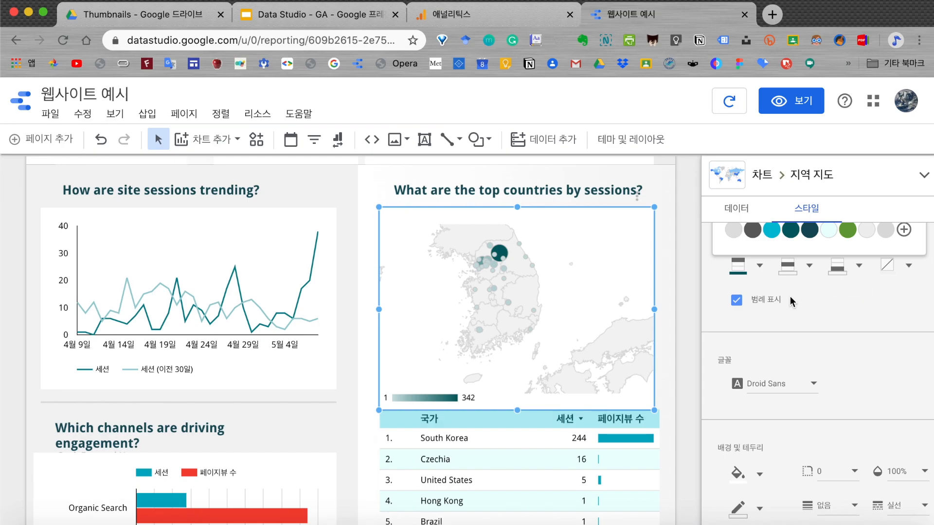
left_click(822, 303)
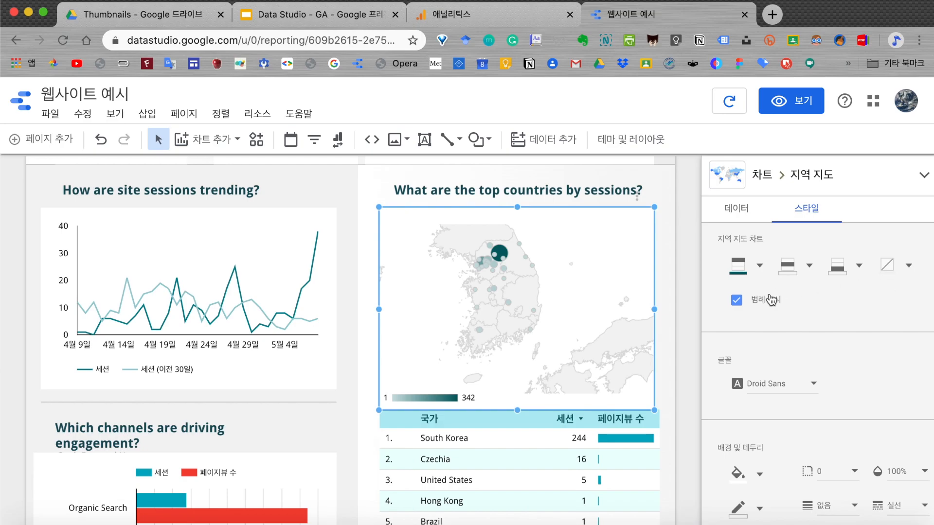
Widen the geo map to 388 so its edge aligns with the country table below.
left_click(736, 210)
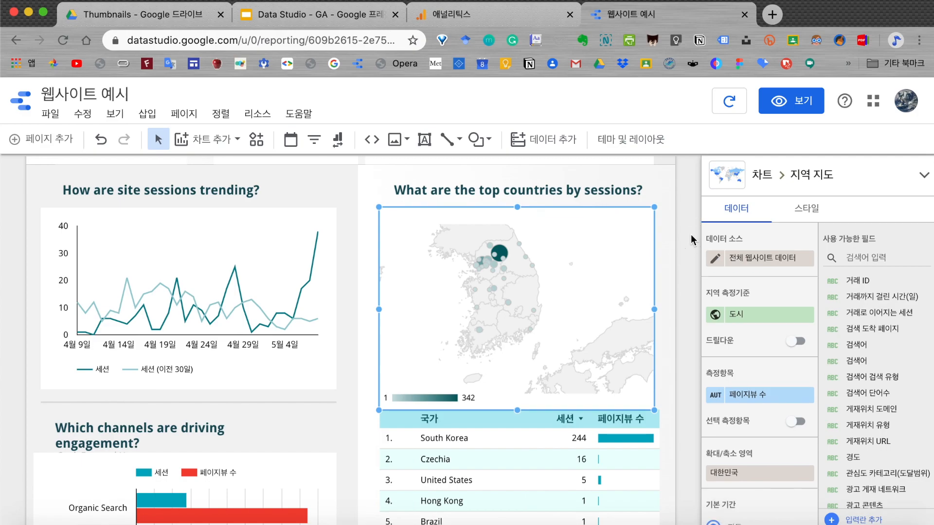
left_click_drag(655, 309, 658, 309)
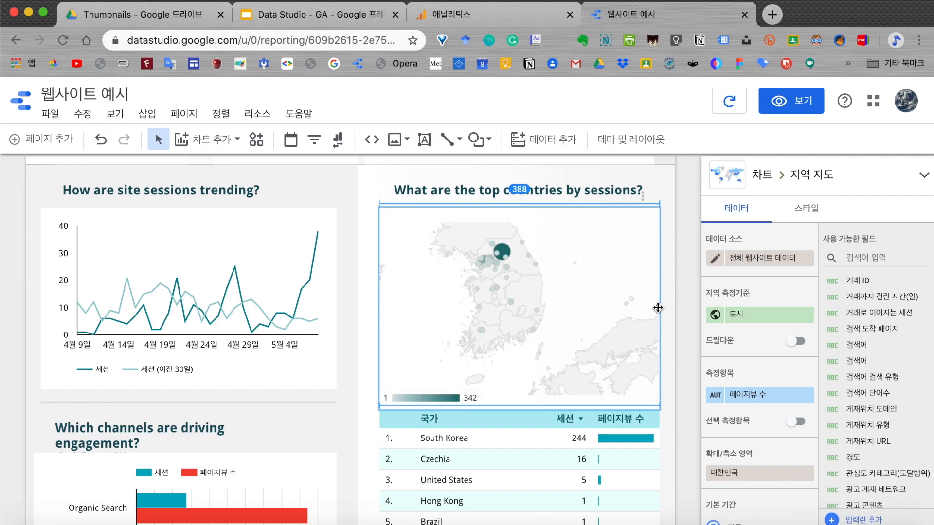
left_click(687, 308)
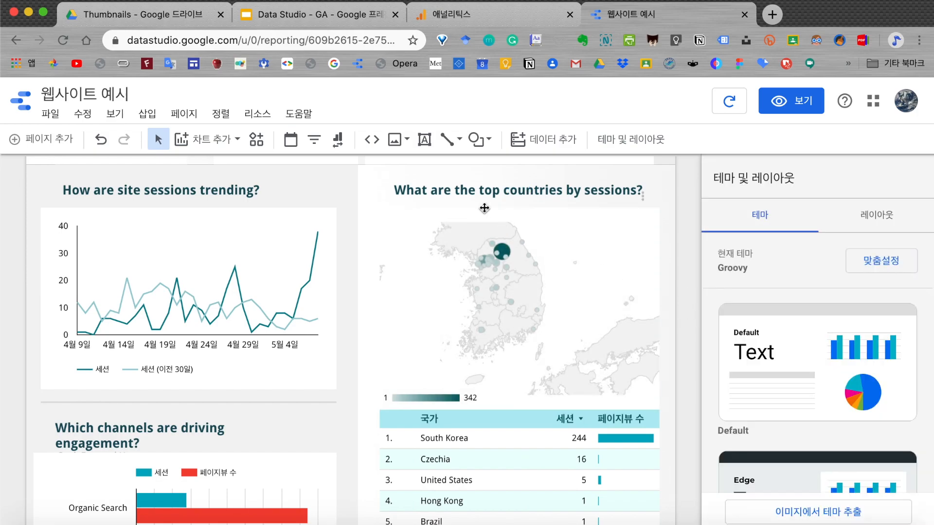
Replace the heading above the geo map with the text 도시 별 통계.
scroll(484, 212, "up", 2)
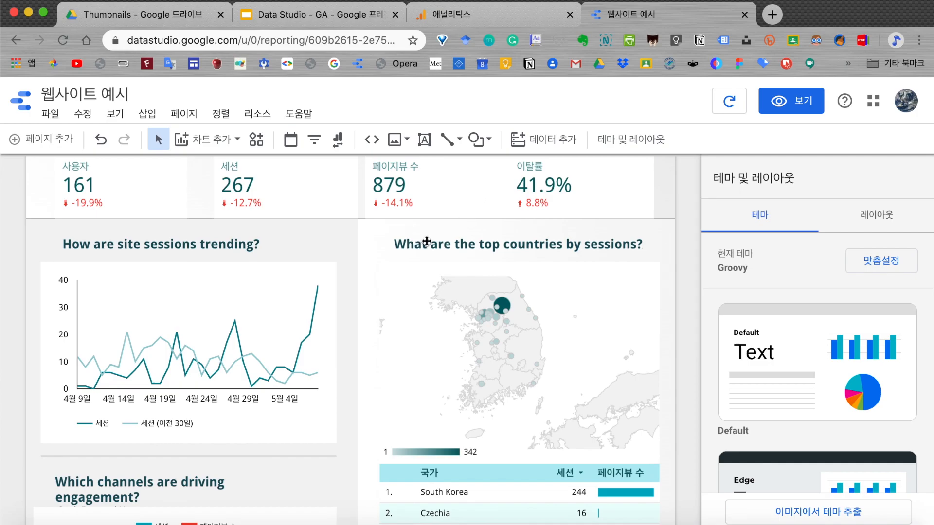
left_click(426, 240)
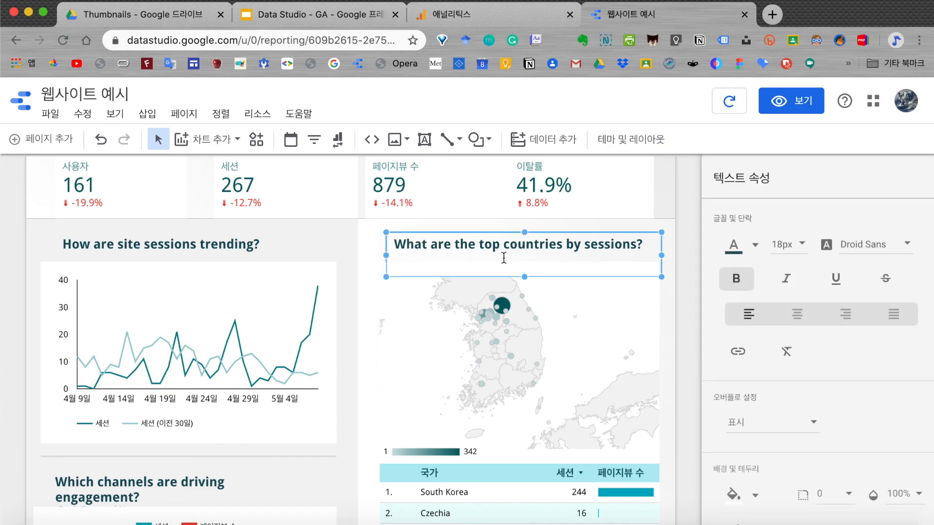
left_click_drag(395, 244, 649, 246)
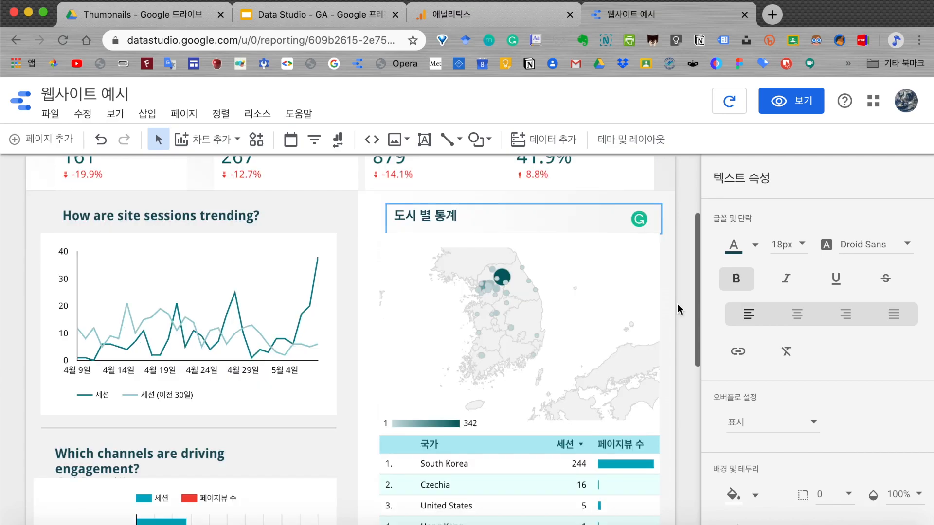
Change the dimension (측정기준) of the country table below the geo map to 도시.
scroll(677, 304, "down", 3)
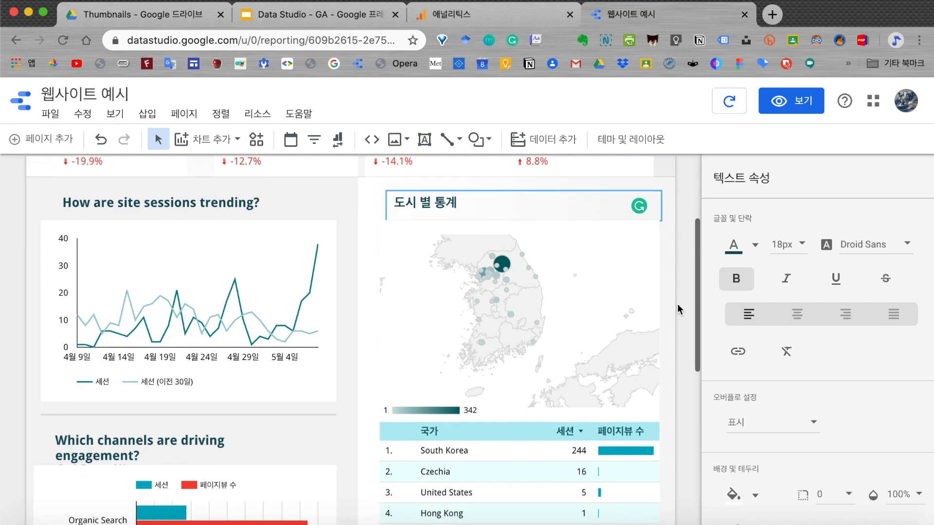
scroll(677, 303, "down", 2)
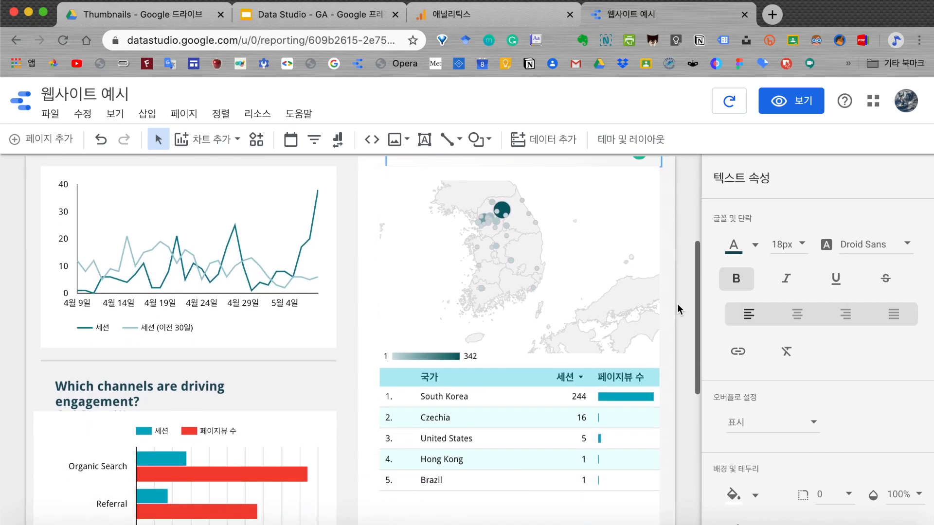
scroll(677, 303, "down", 2)
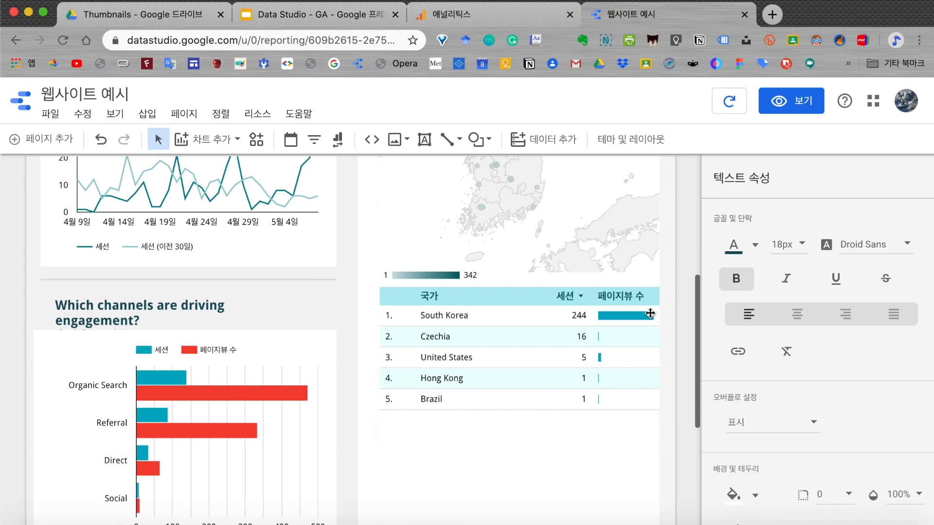
left_click(483, 325)
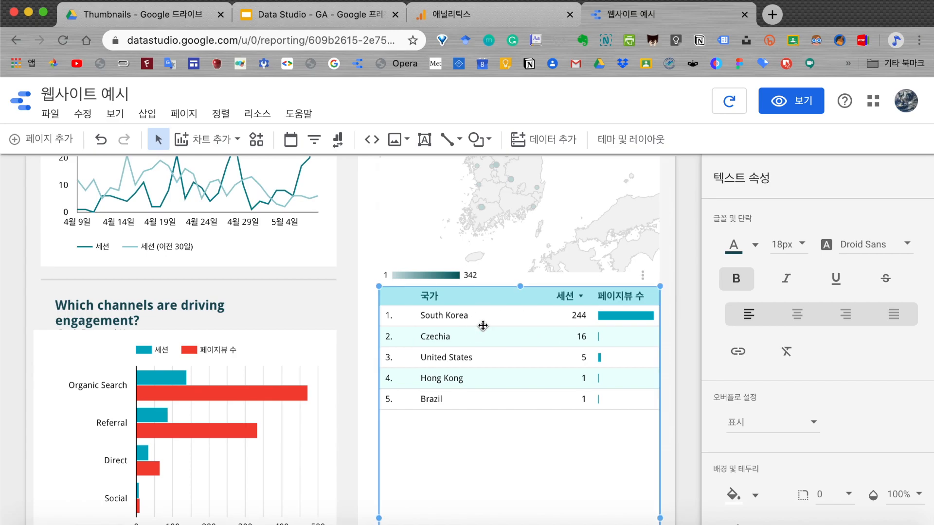
scroll(503, 413, "down", 3)
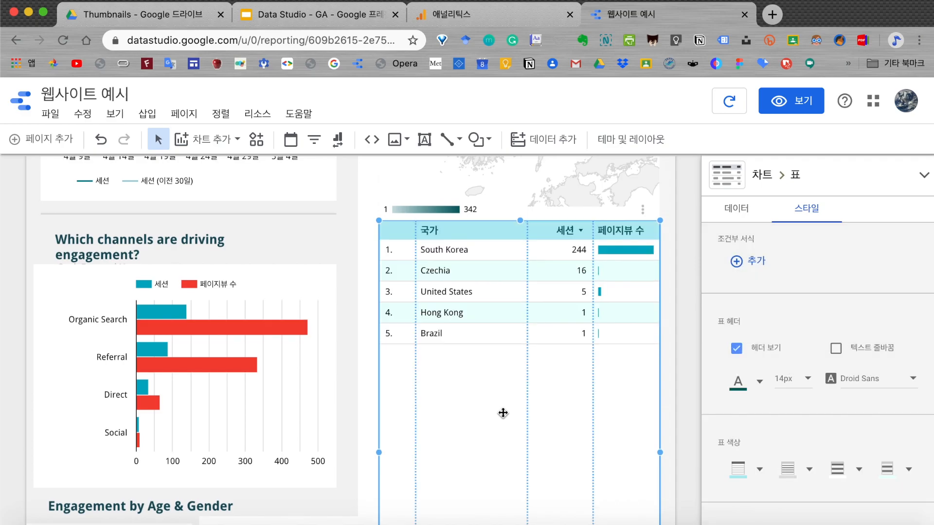
left_click(737, 218)
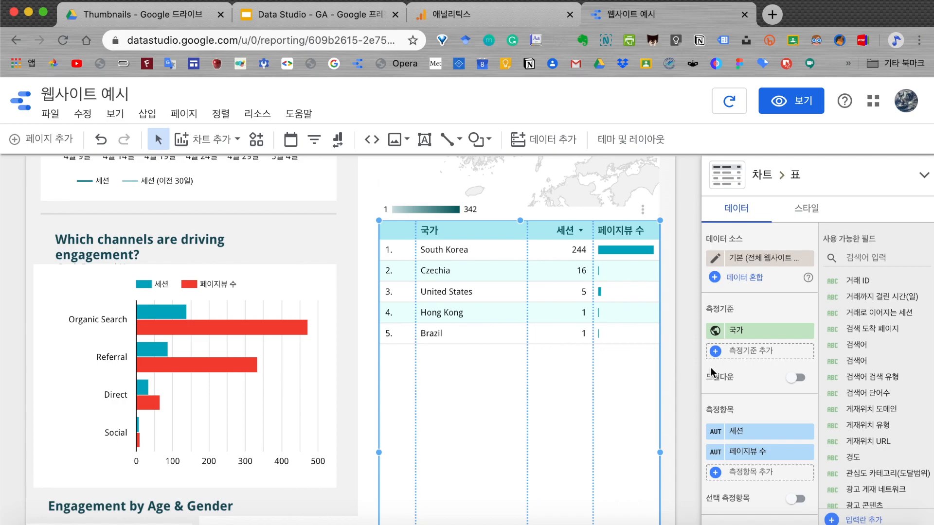
left_click(755, 332)
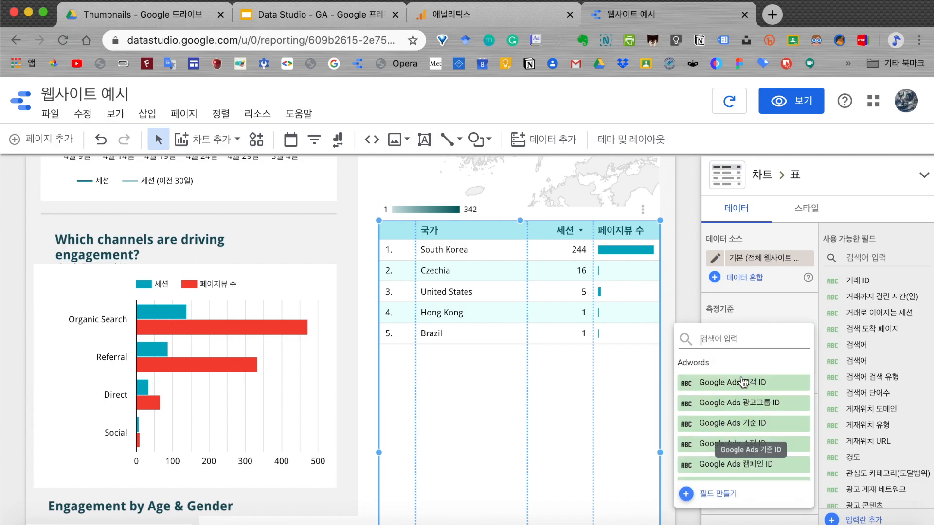
type("도시")
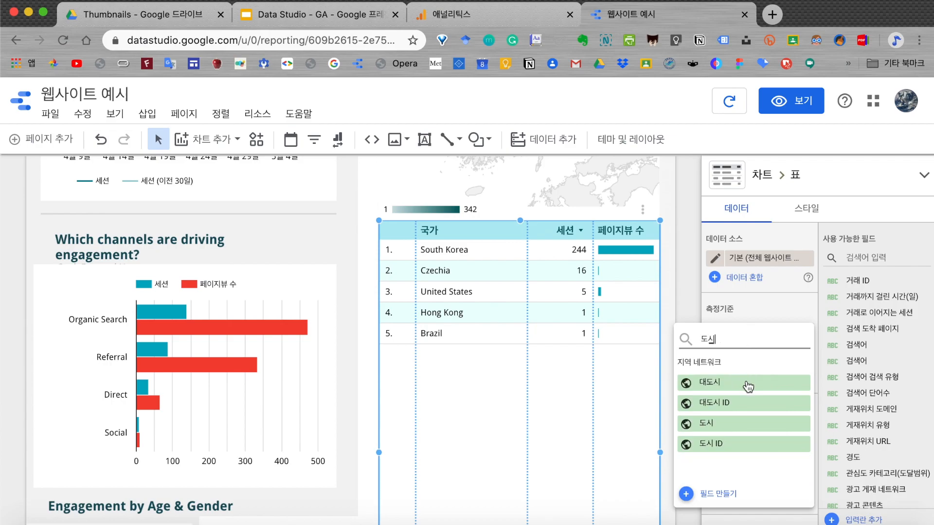
left_click(704, 425)
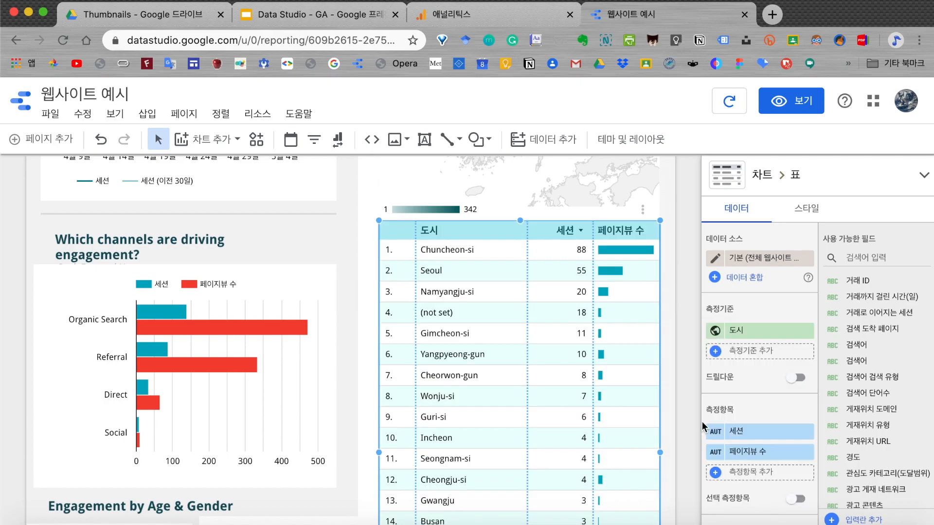
Examine the geo map and the full city table below it, including the table's style and data settings.
scroll(538, 327, "up", 5)
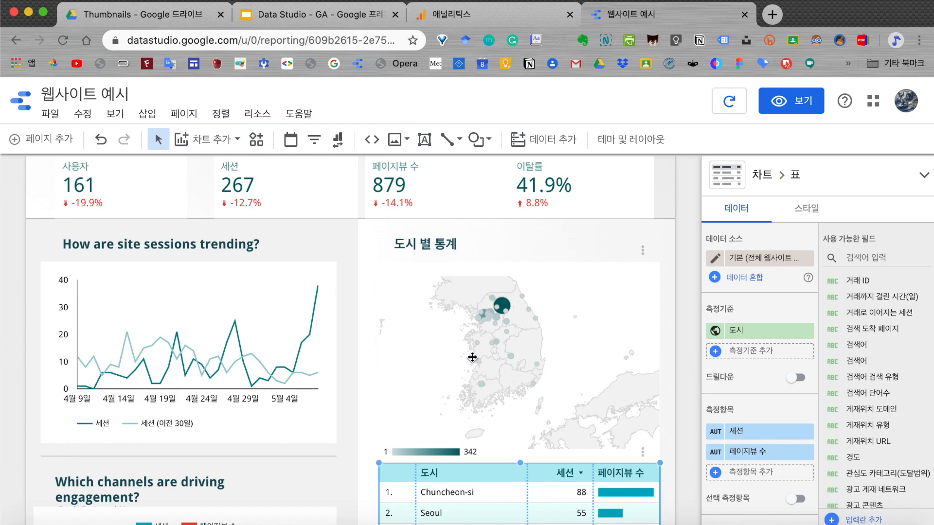
scroll(544, 324, "down", 5)
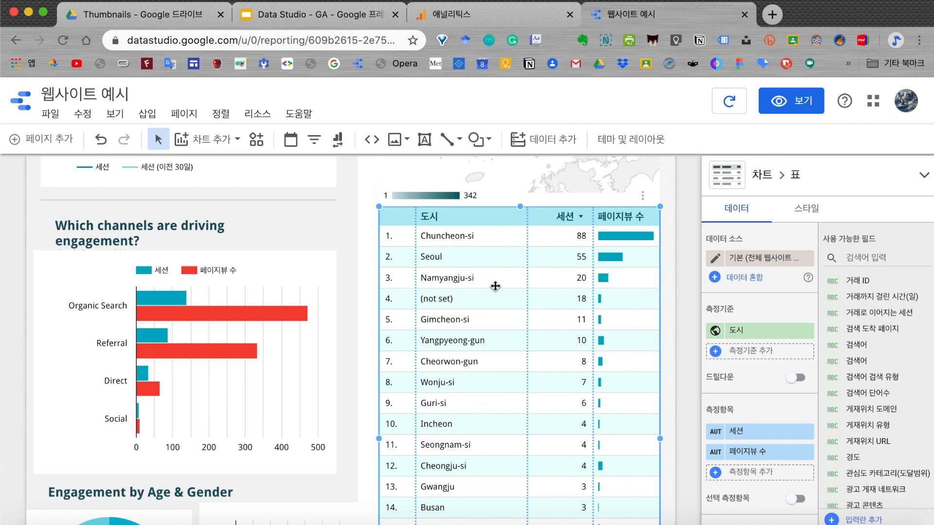
scroll(496, 286, "down", 5)
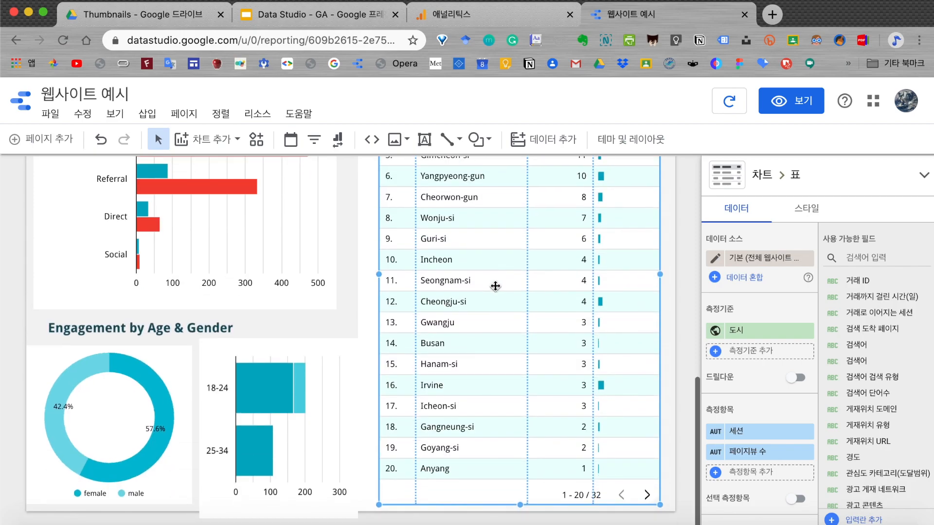
scroll(495, 286, "up", 8)
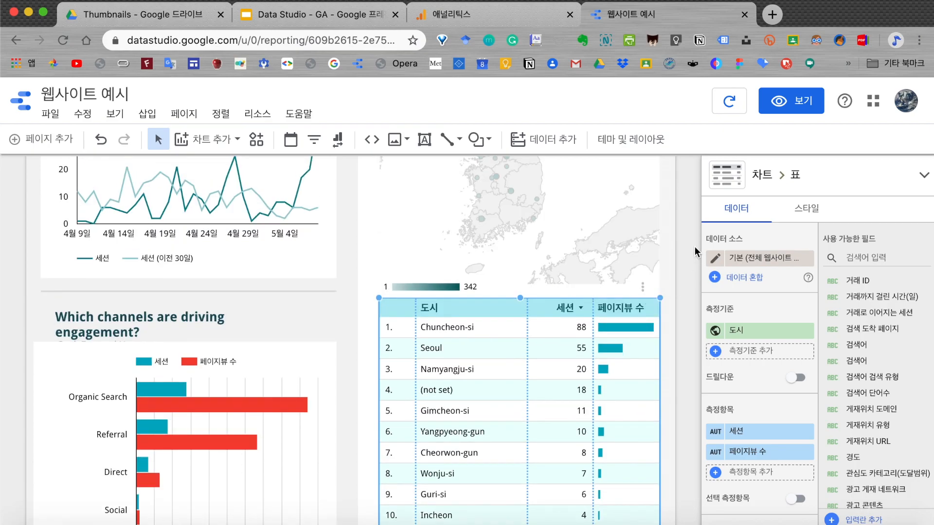
left_click(819, 213)
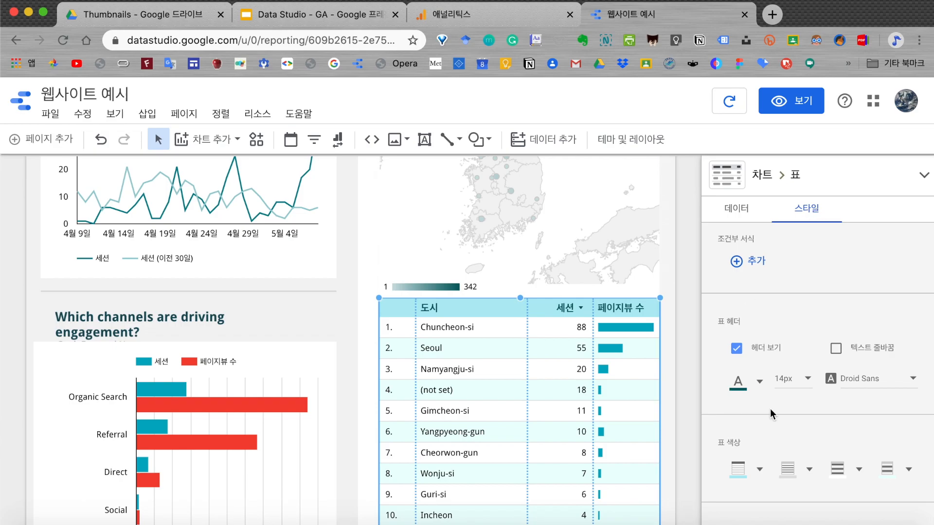
left_click(750, 209)
left_click(686, 265)
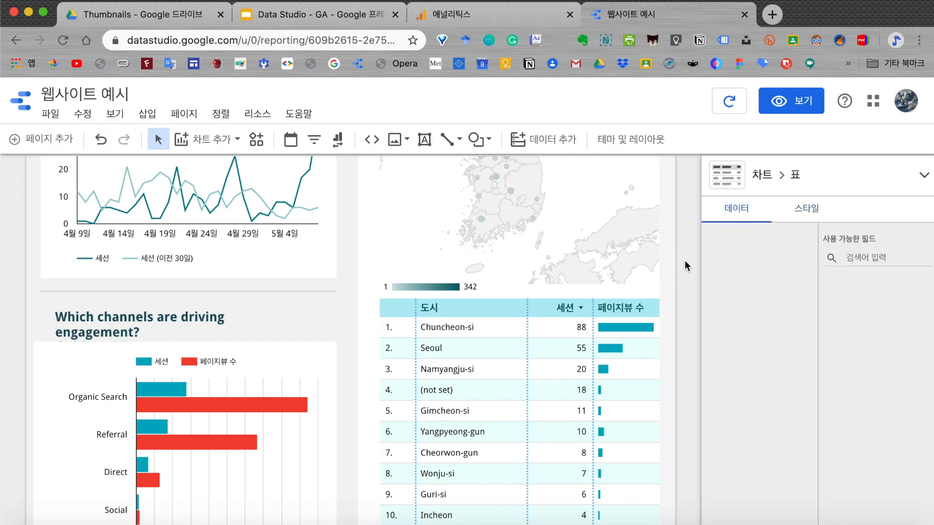
scroll(674, 295, "up", 4)
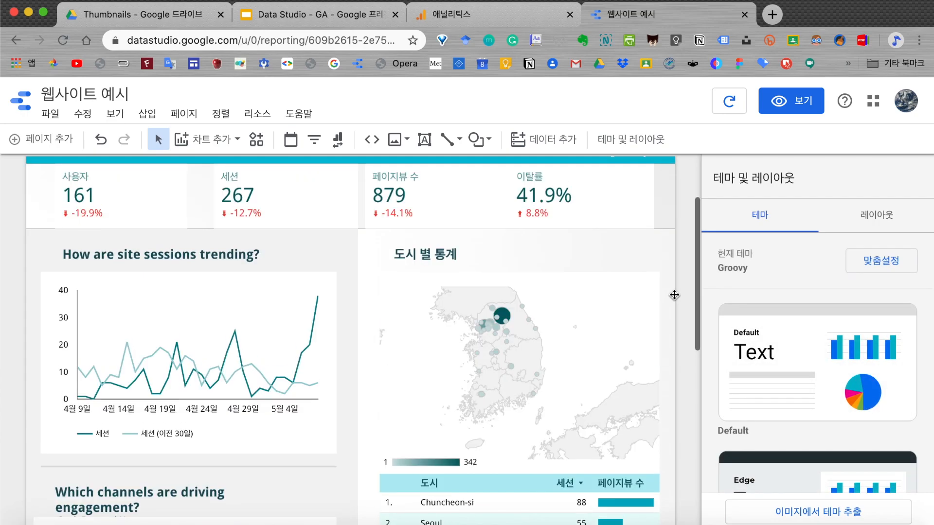
Delete the age bar chart and the gender donut chart below the Engagement by Age & Gender heading.
scroll(675, 295, "down", 10)
left_click(271, 408)
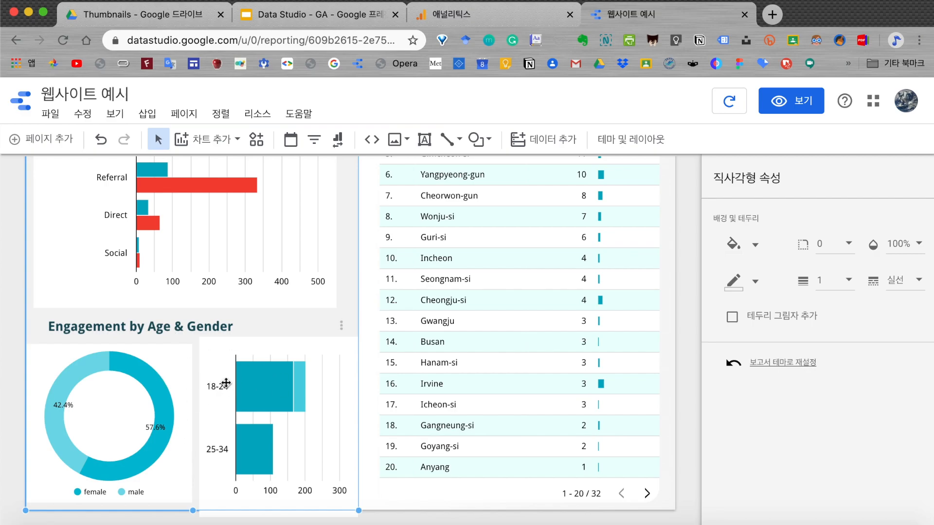
left_click(278, 402)
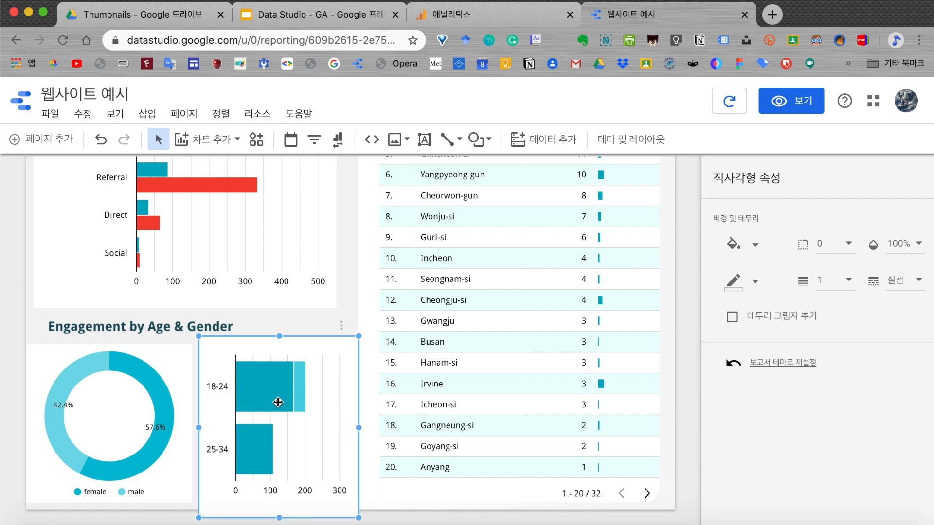
key("Delete")
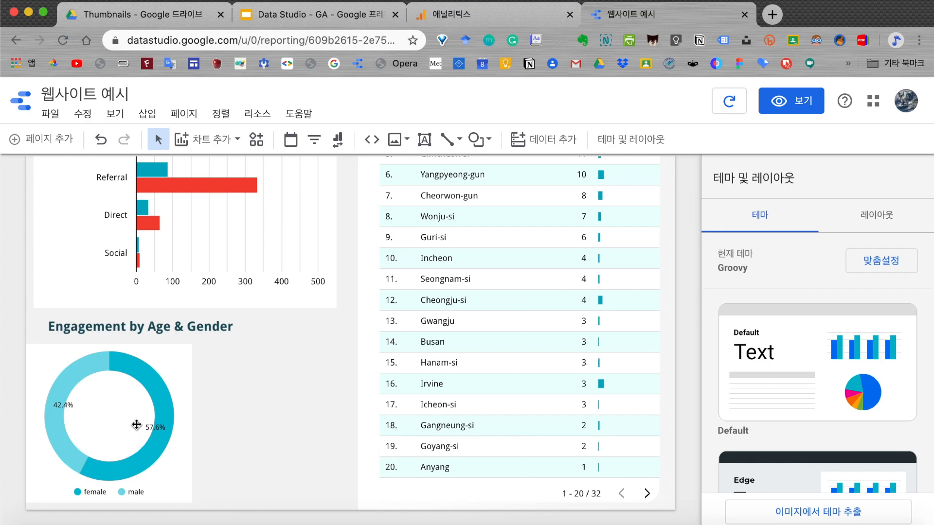
left_click(119, 420)
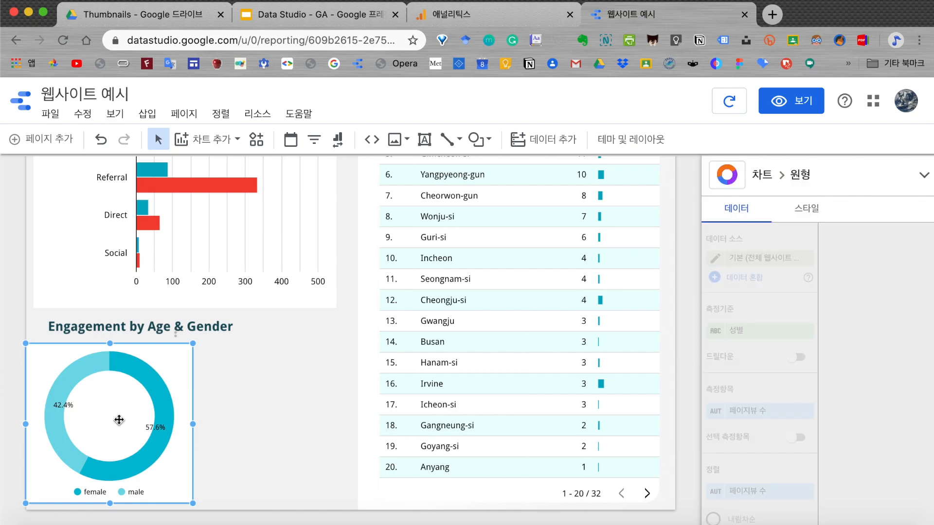
key("super+v")
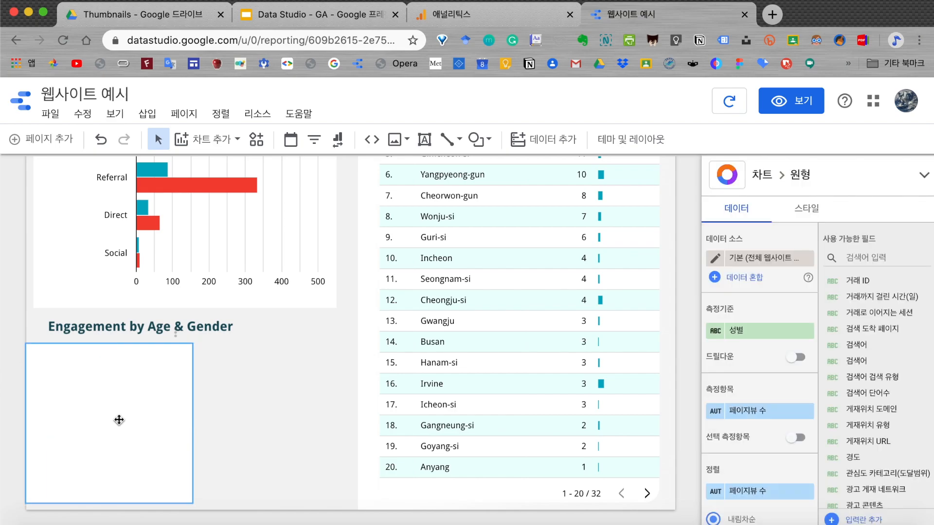
key("BackSpace")
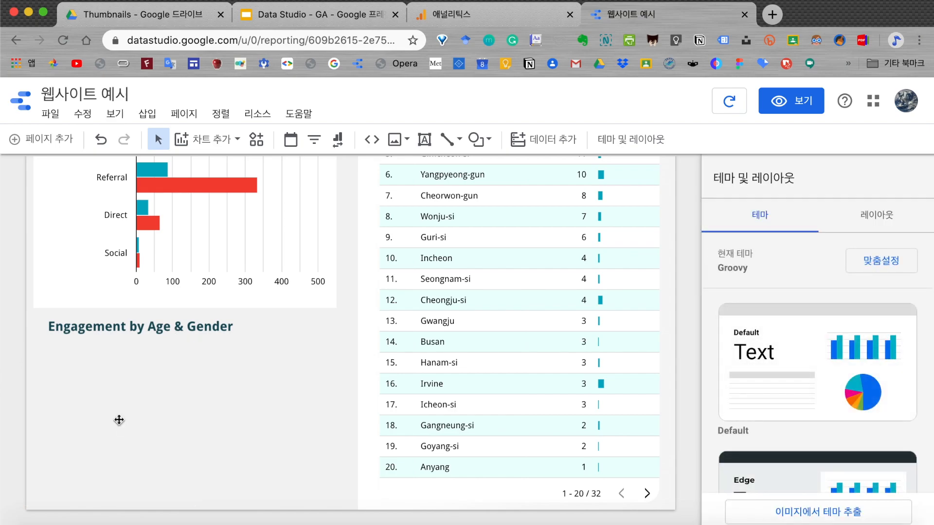
Switch to Google Analytics and examine the home reports down to the table of pages that users visit.
left_click(478, 17)
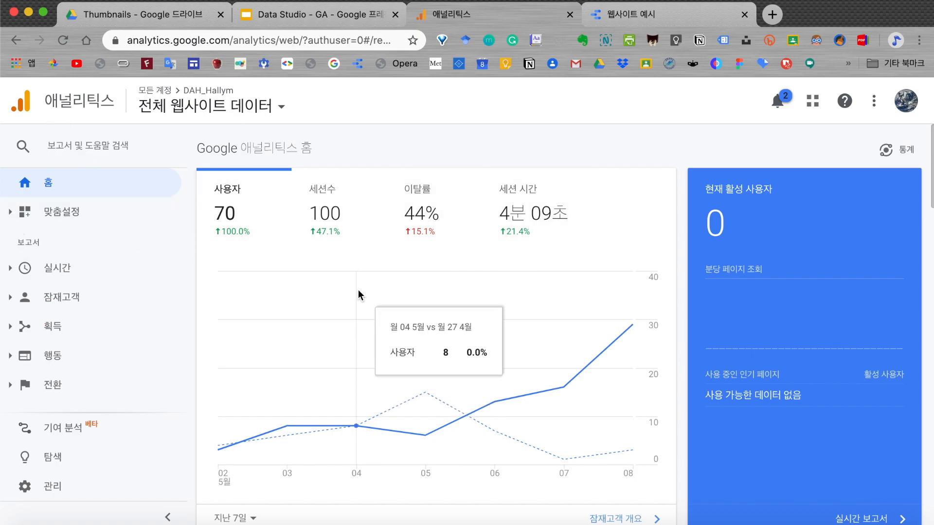
scroll(359, 291, "down", 2)
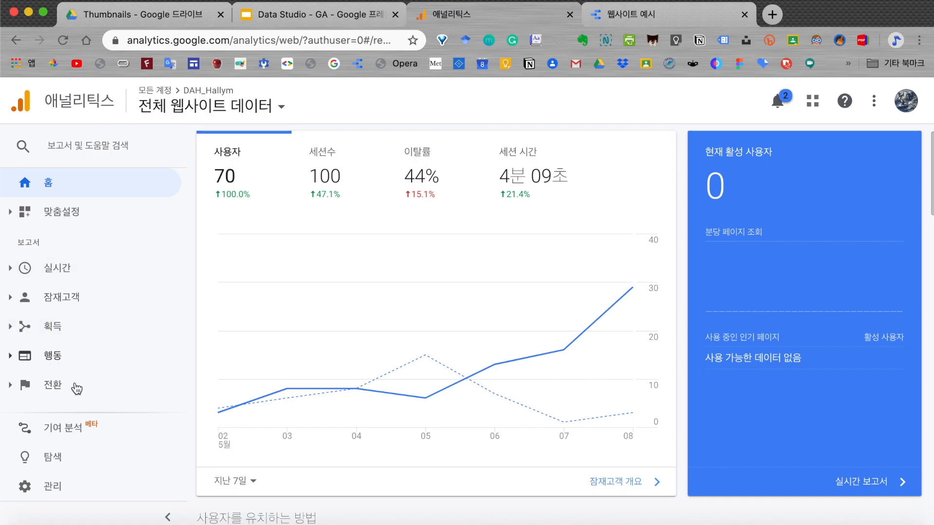
scroll(417, 322, "down", 5)
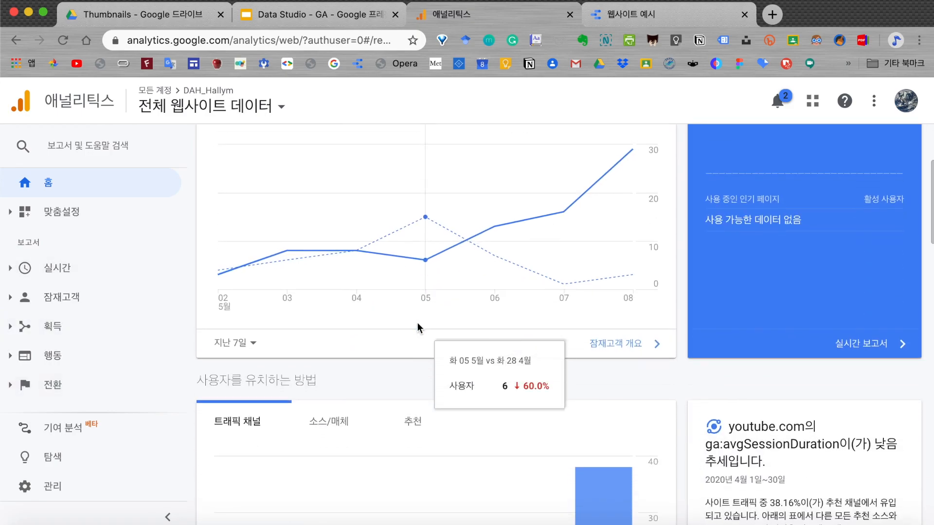
scroll(417, 323, "down", 10)
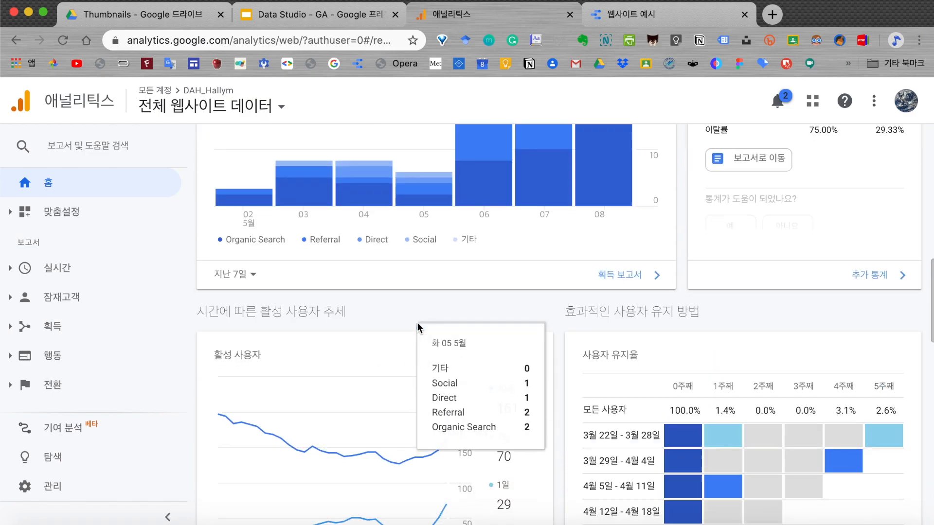
scroll(418, 323, "down", 4)
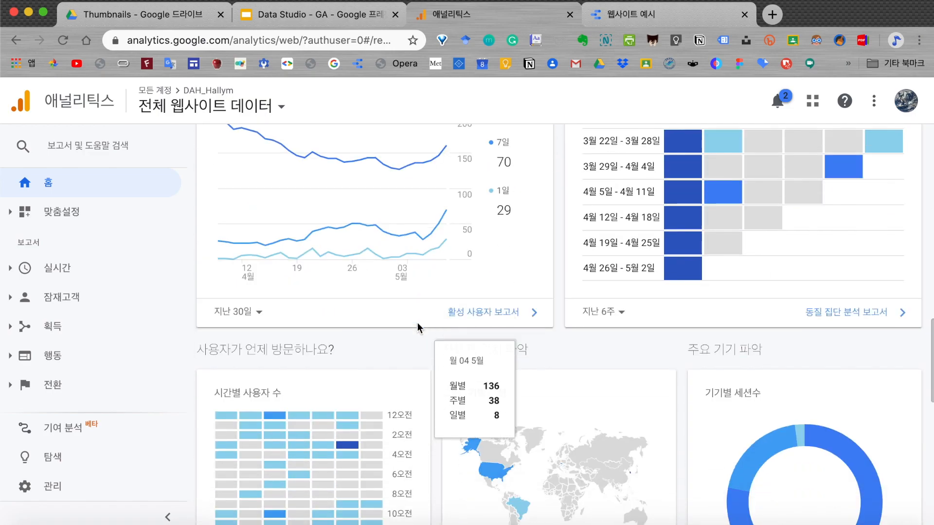
scroll(417, 322, "down", 8)
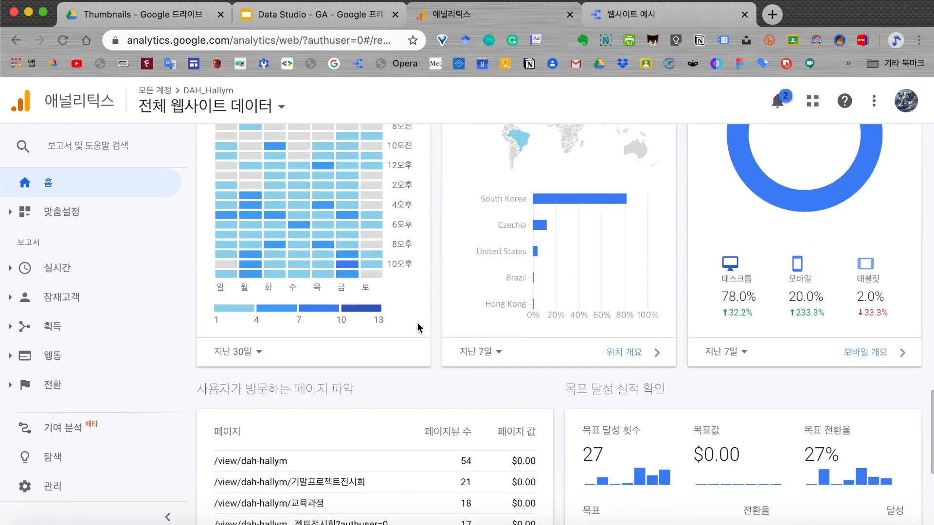
scroll(417, 322, "down", 4)
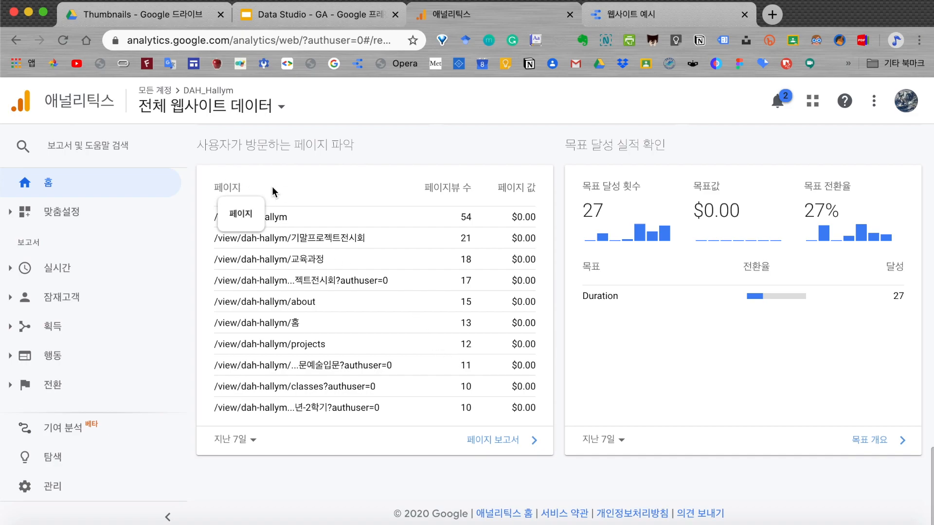
Return to the Data Studio report, insert a heatmap table below the Engagement by Age & Gender heading, and widen it to roughly the column's width.
left_click(627, 18)
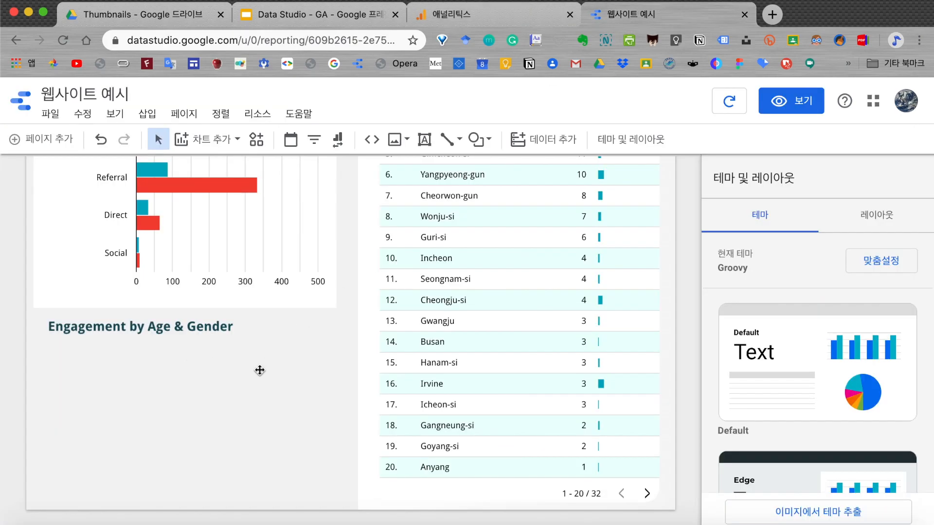
left_click(202, 140)
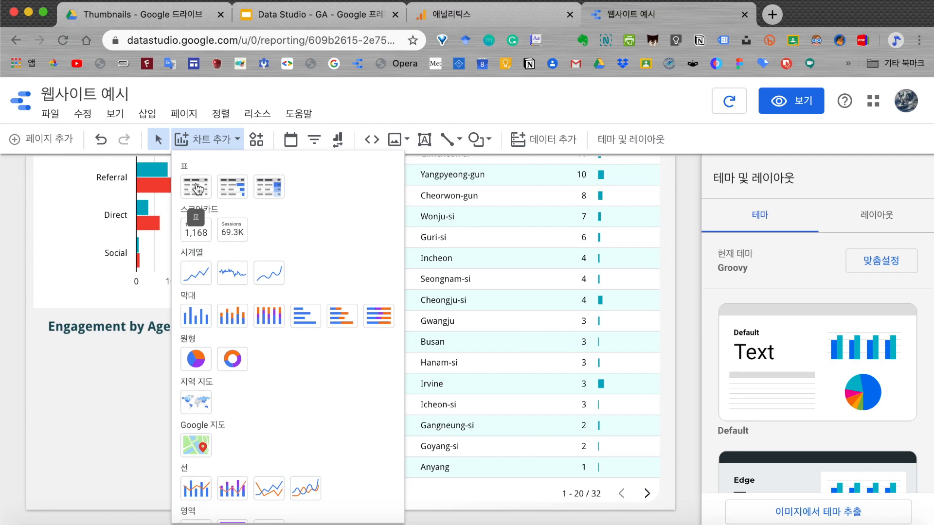
left_click(271, 189)
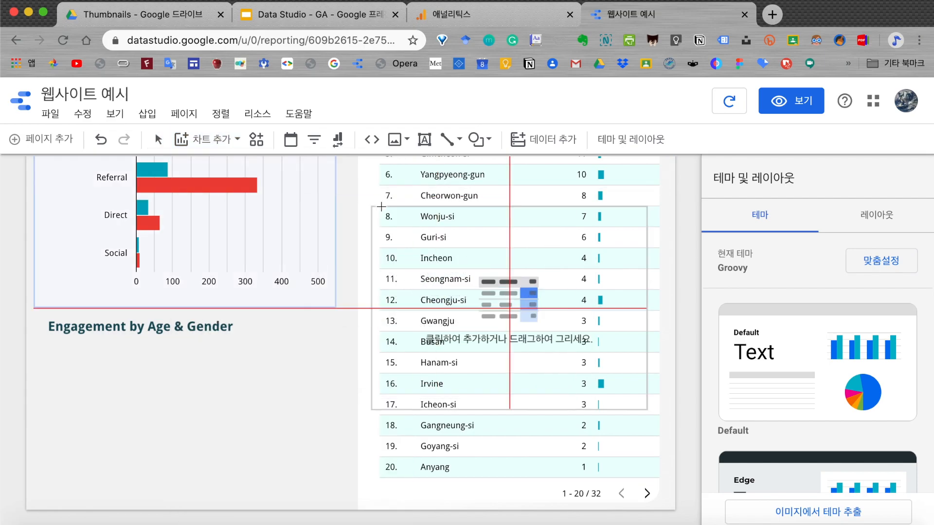
left_click(110, 335)
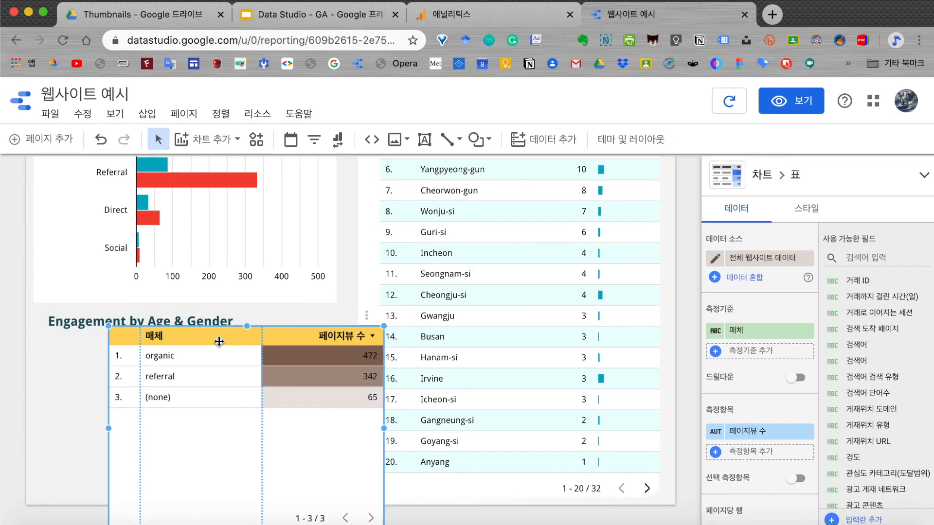
left_click_drag(220, 342, 144, 359)
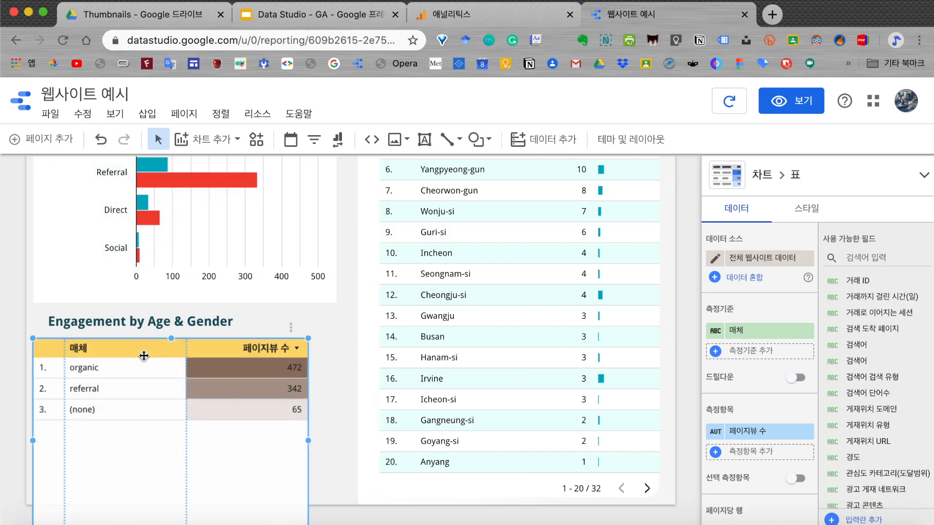
left_click_drag(307, 441, 341, 440)
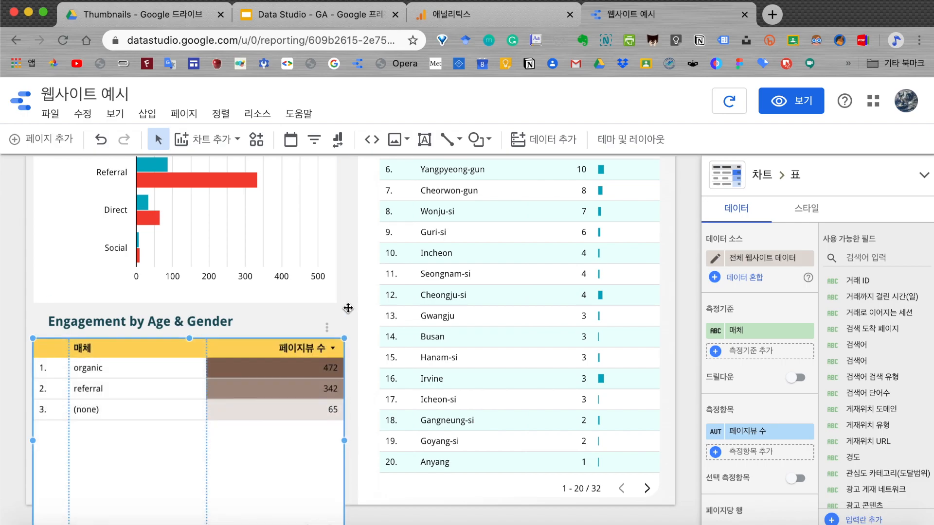
Replace the heatmap table's dimension 매체 with 페이지, searching the dimension fields for 페이지.
scroll(348, 310, "down", 1)
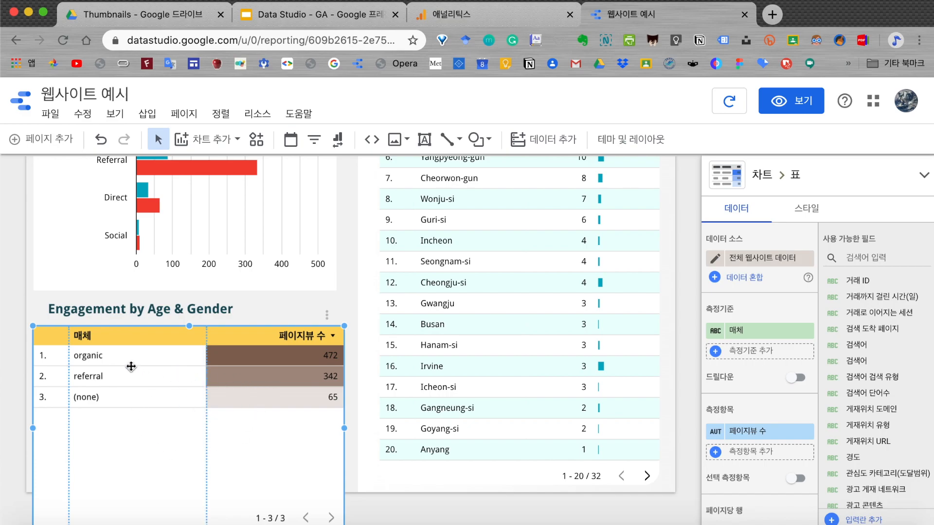
scroll(138, 371, "up", 2)
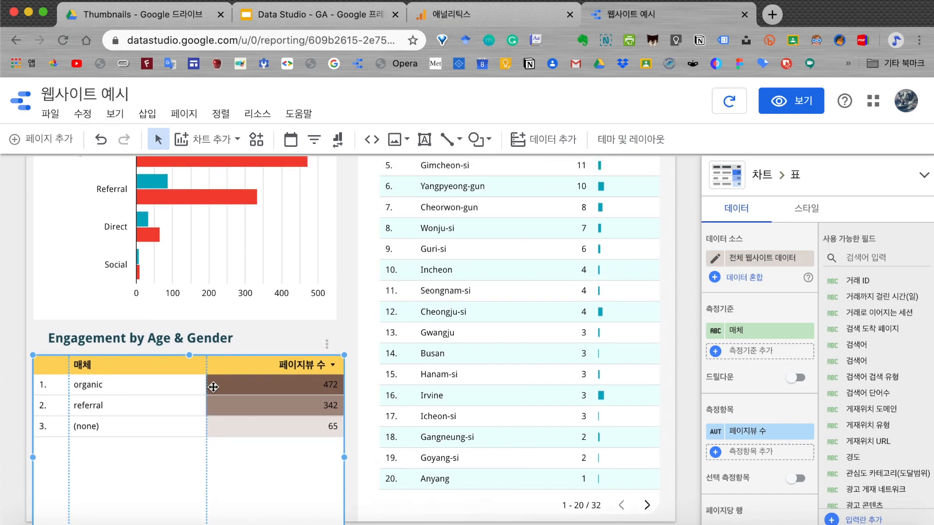
scroll(218, 393, "down", 1)
scroll(217, 394, "down", 2)
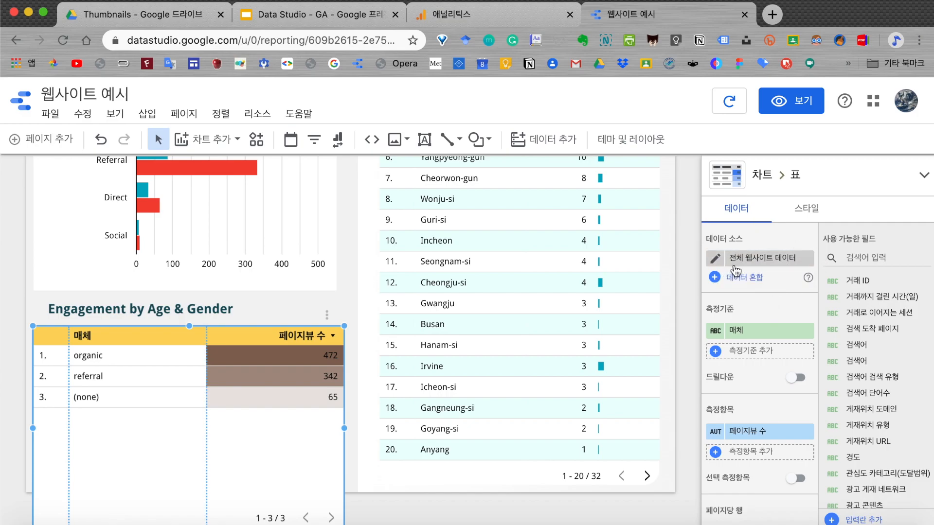
scroll(760, 291, "down", 3)
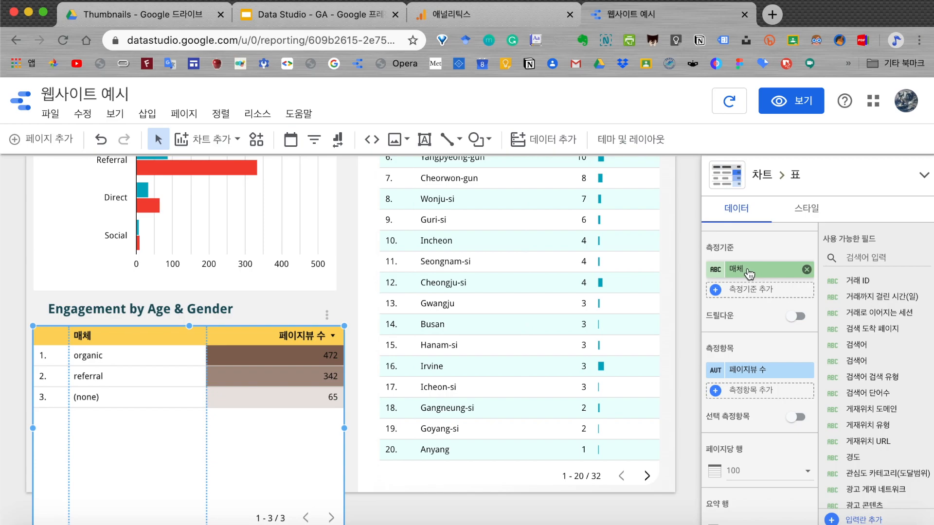
left_click(749, 275)
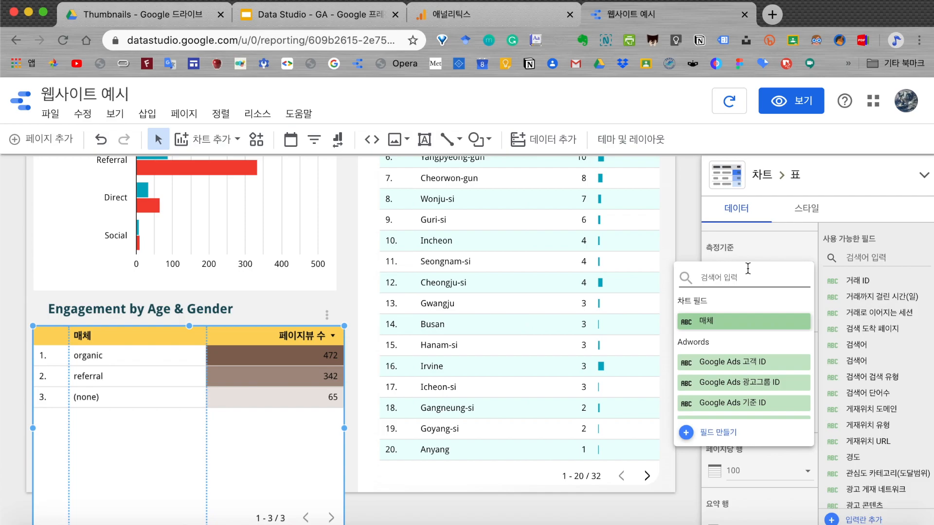
type("페이지")
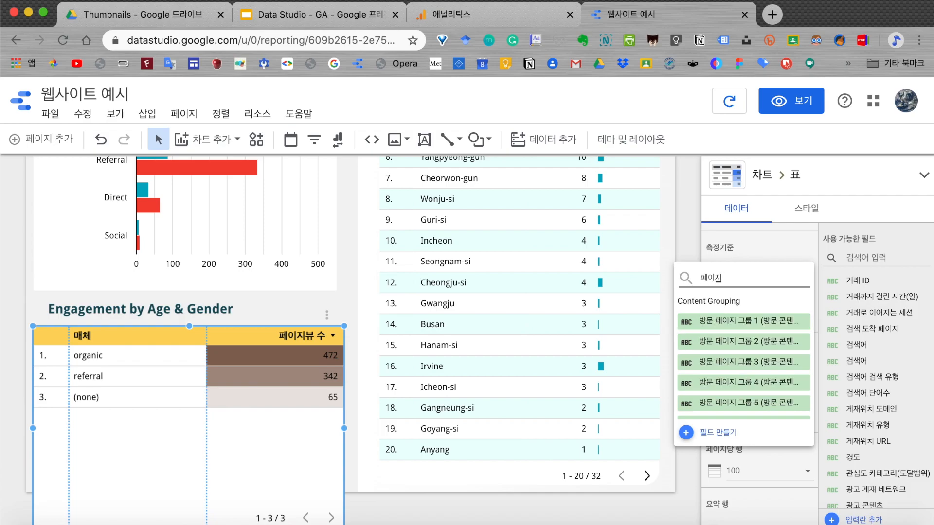
scroll(745, 329, "down", 3)
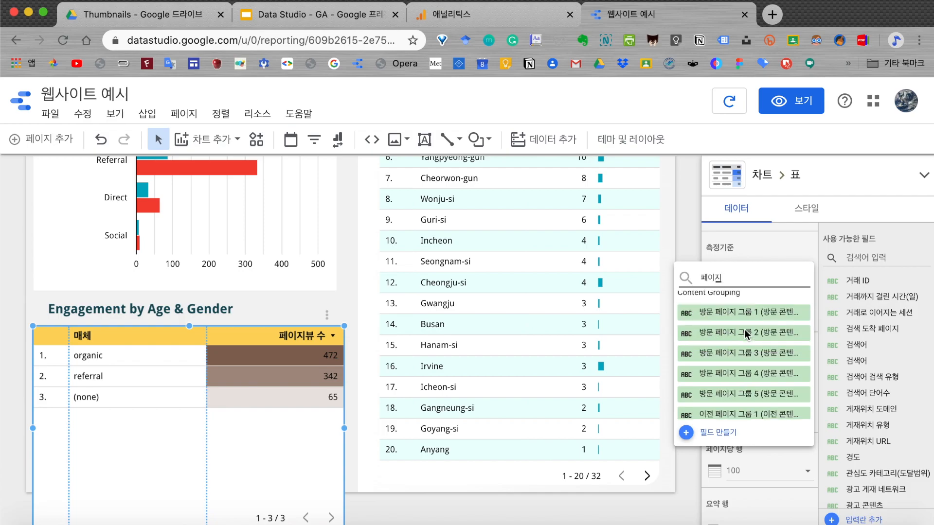
scroll(745, 335, "down", 5)
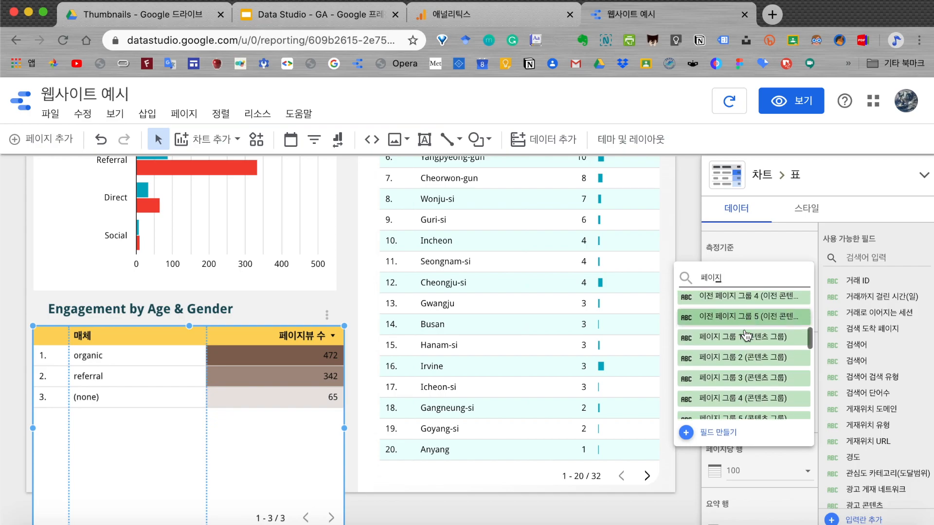
scroll(746, 335, "down", 5)
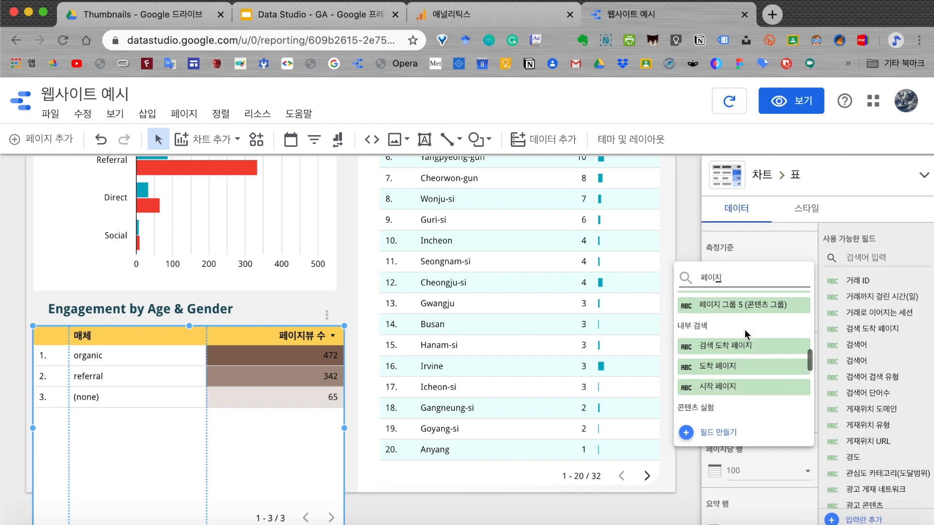
scroll(745, 335, "down", 3)
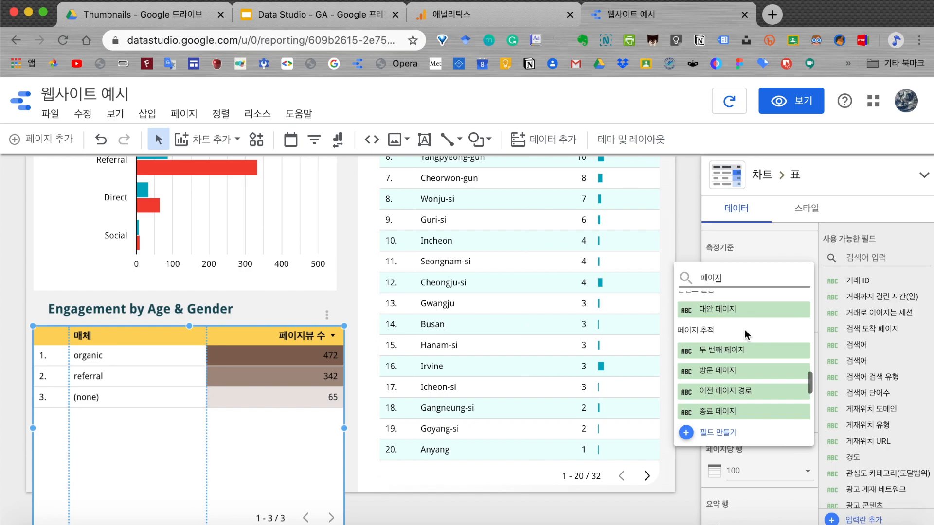
scroll(745, 335, "down", 4)
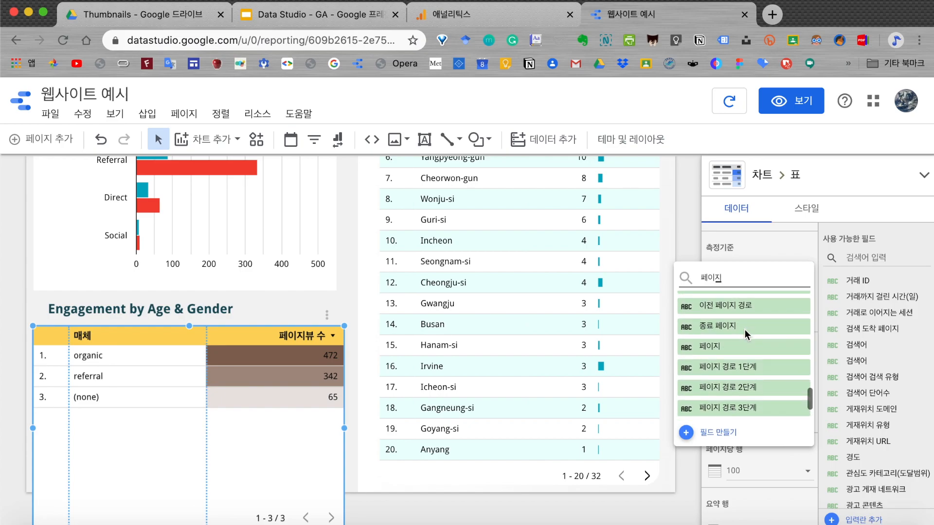
left_click(714, 350)
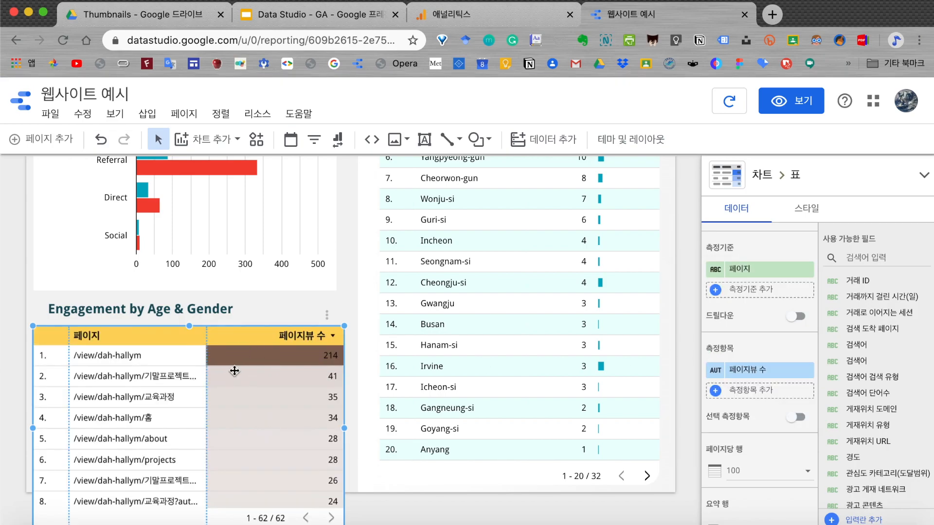
Examine the page rows of the heatmap table and the list of fields available for it.
scroll(152, 435, "down", 1)
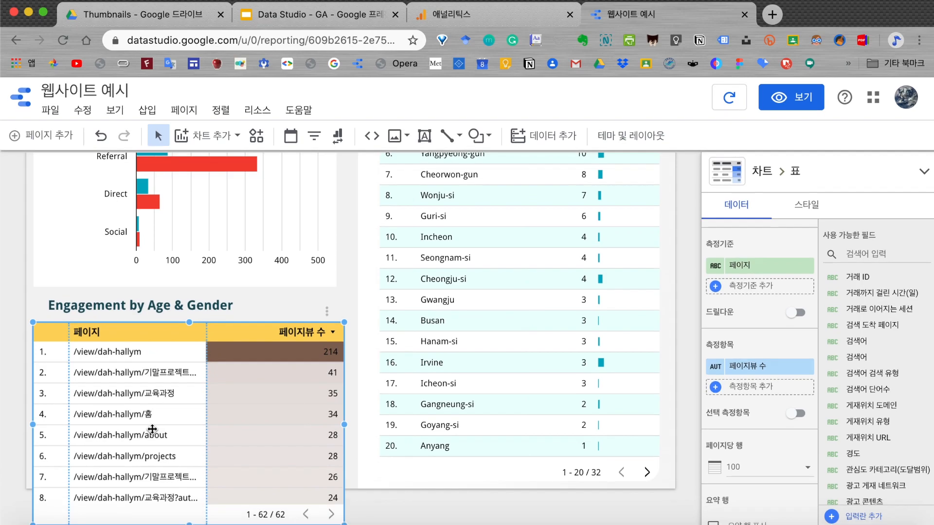
scroll(148, 426, "up", 1)
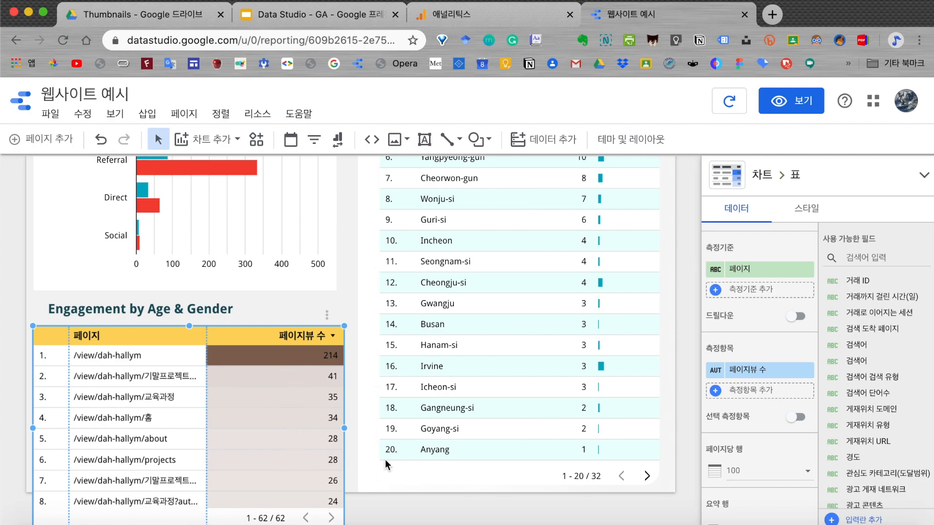
scroll(862, 358, "down", 5)
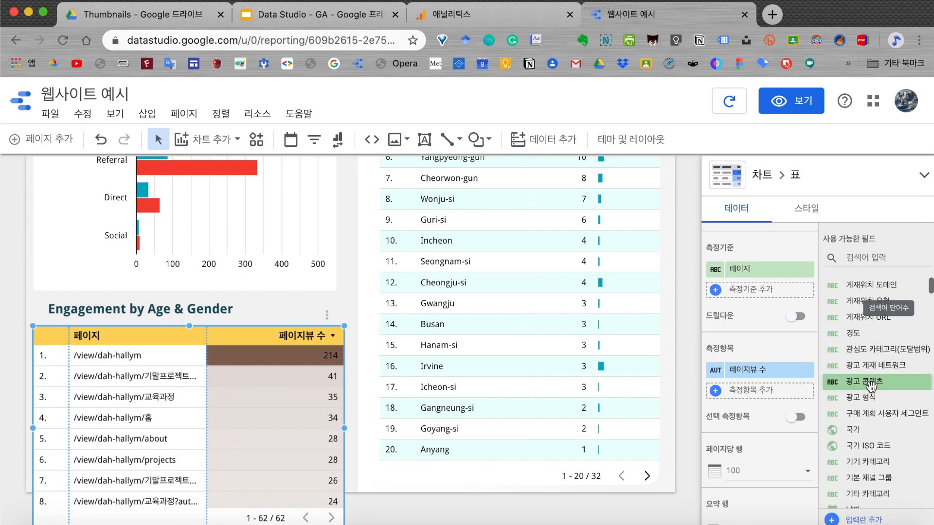
scroll(871, 386, "down", 1)
scroll(871, 386, "down", 8)
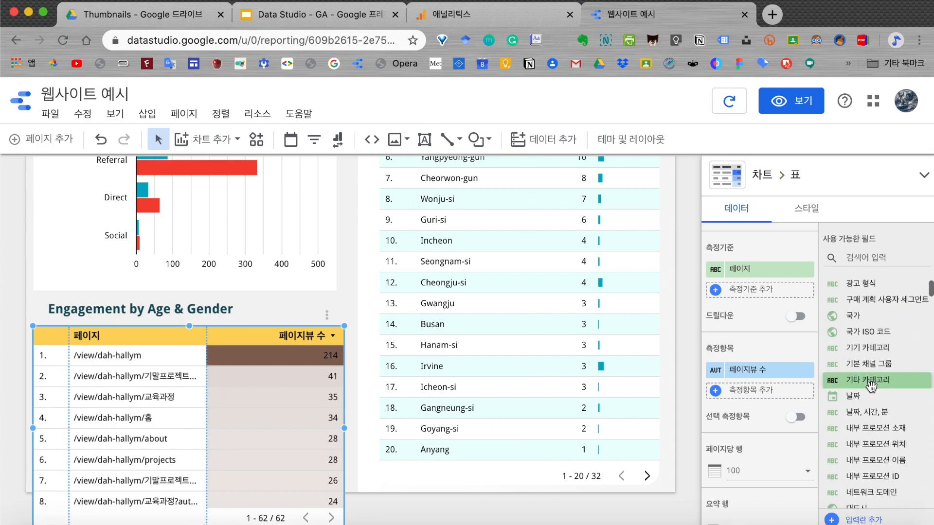
scroll(871, 386, "down", 5)
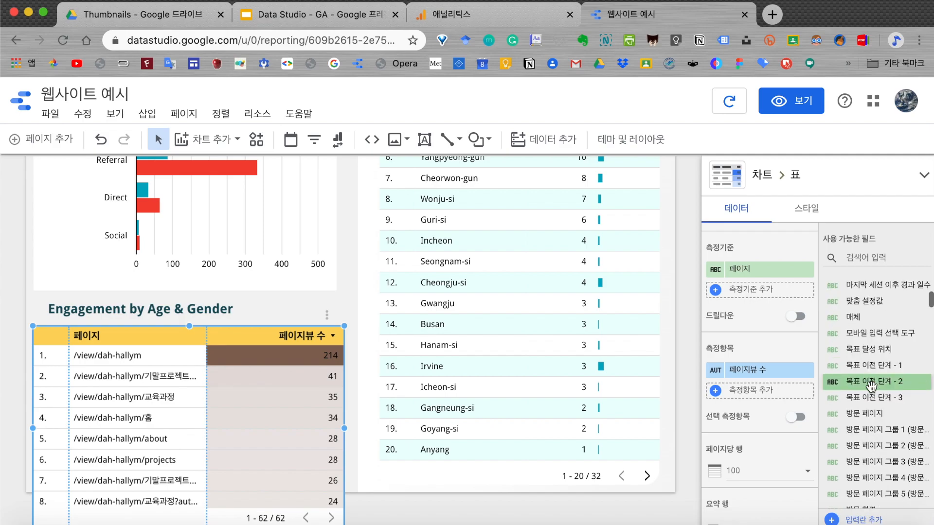
scroll(871, 387, "up", 8)
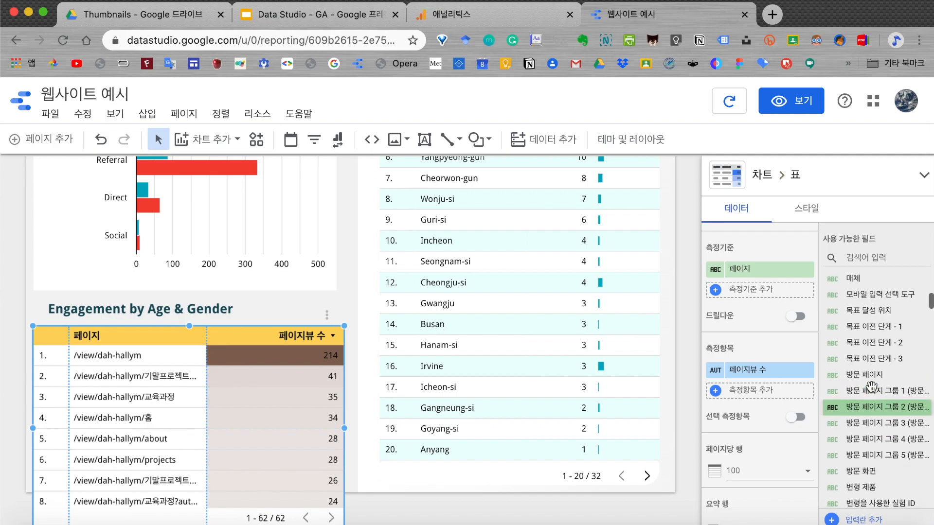
scroll(871, 387, "up", 5)
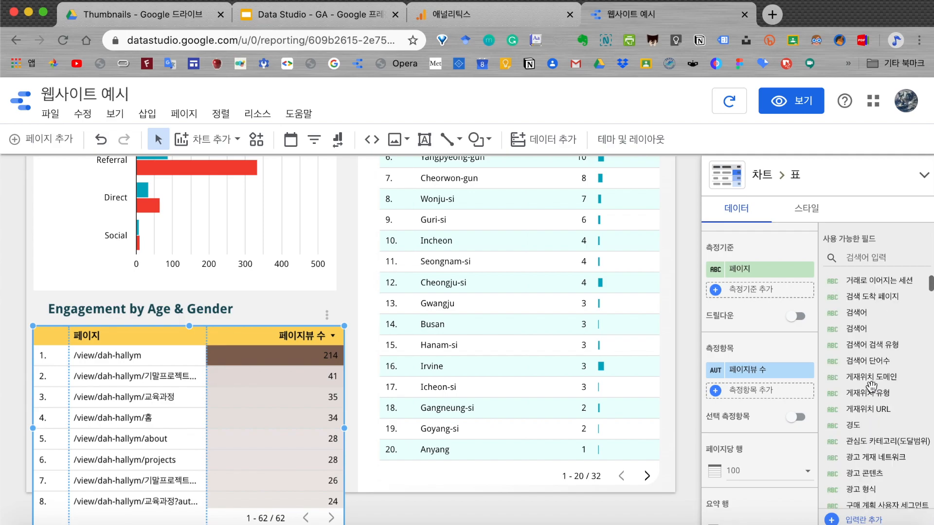
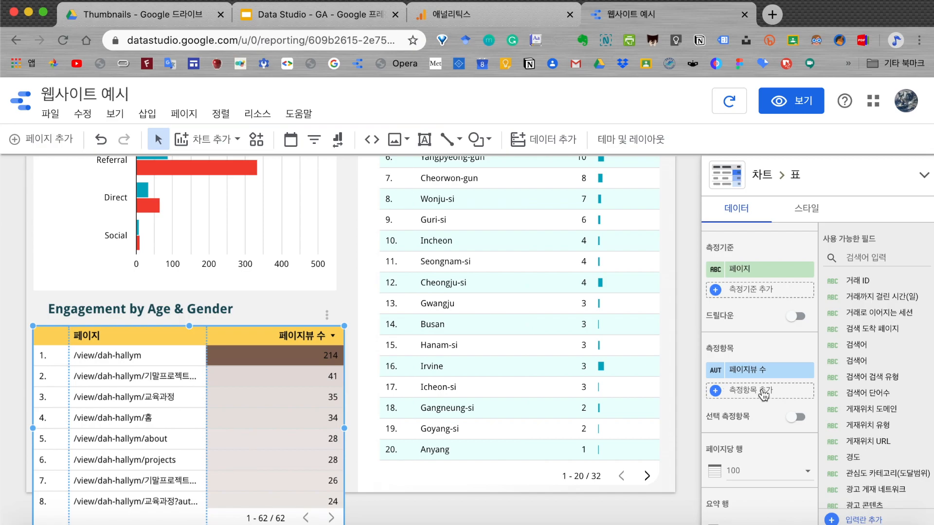
Add 평균 페이지에 머문 시간 as a second metric to the heatmap table, searching the fields for 페이지.
left_click(761, 395)
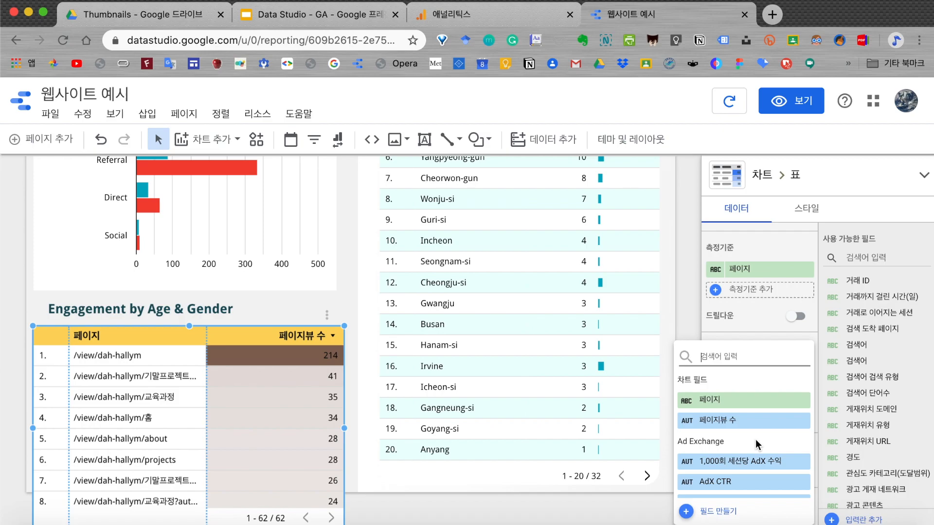
type("페잊")
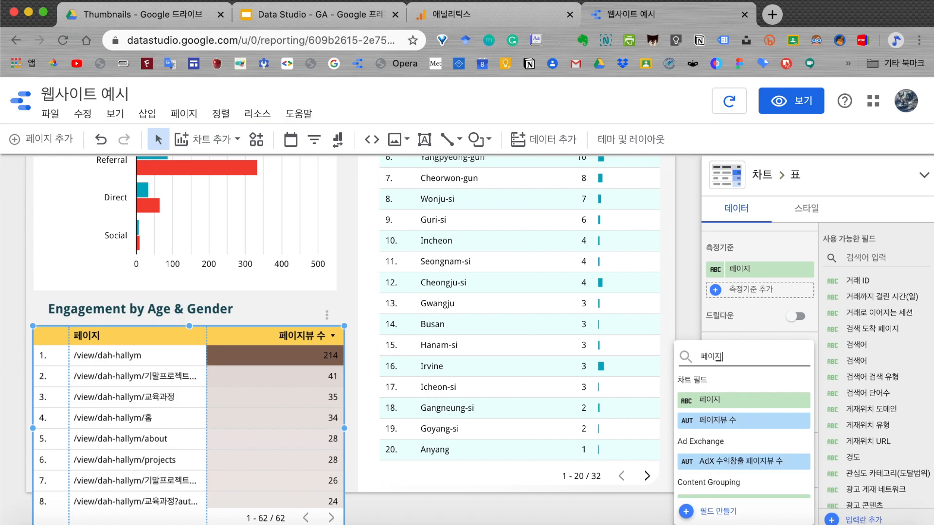
scroll(737, 407, "down", 5)
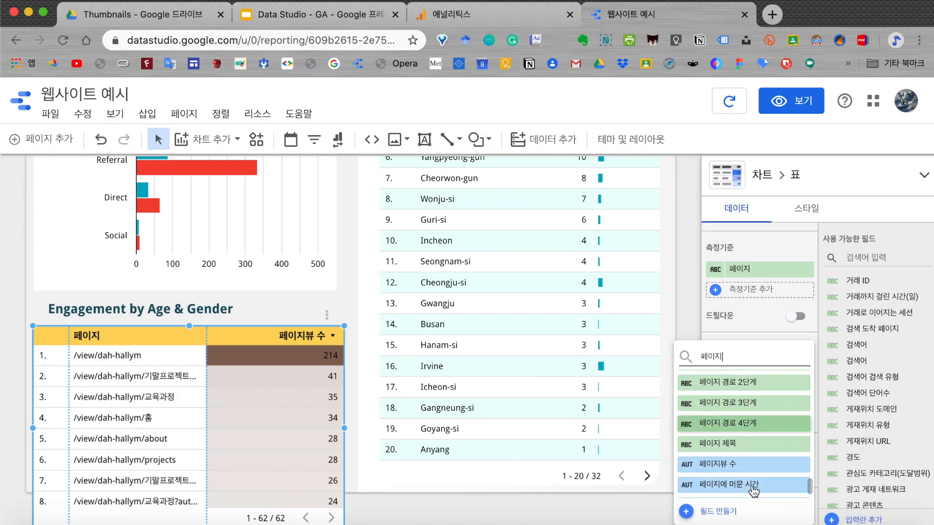
scroll(752, 488, "down", 1)
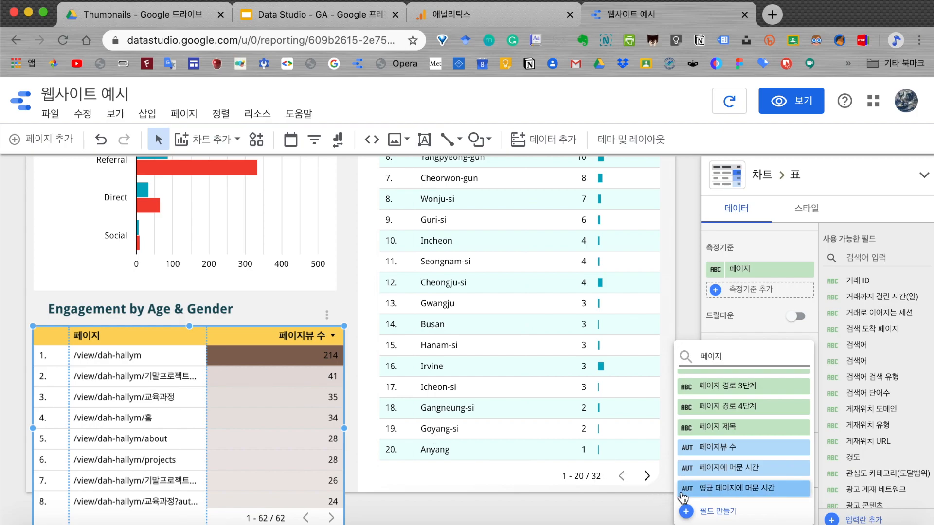
left_click(732, 491)
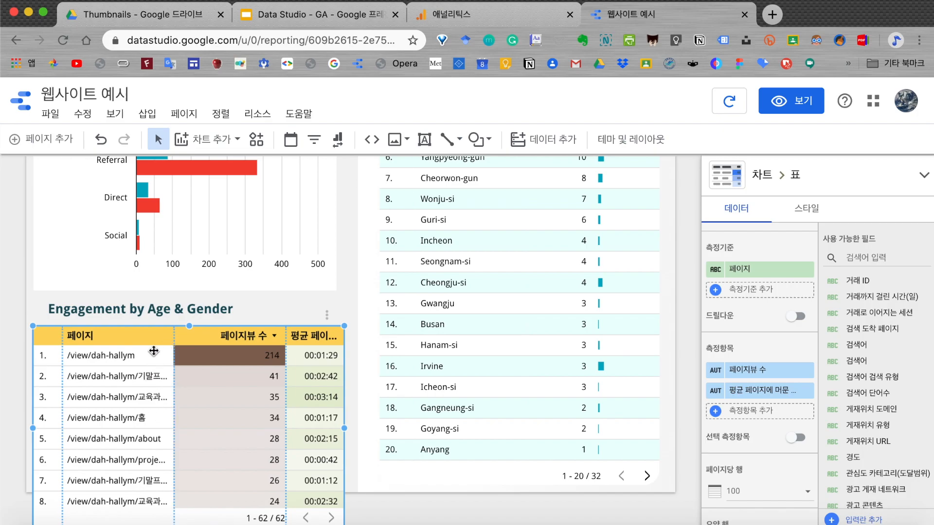
Widen the heatmap table's 페이지 column so the page paths fit, and adjust the 페이지뷰 수 column so its heading is fully readable.
left_click_drag(173, 336, 210, 333)
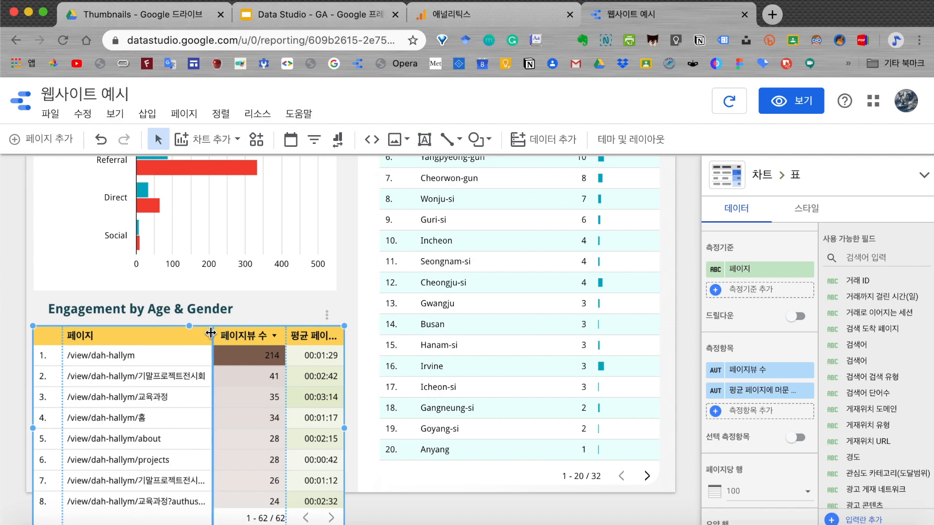
left_click_drag(210, 333, 219, 332)
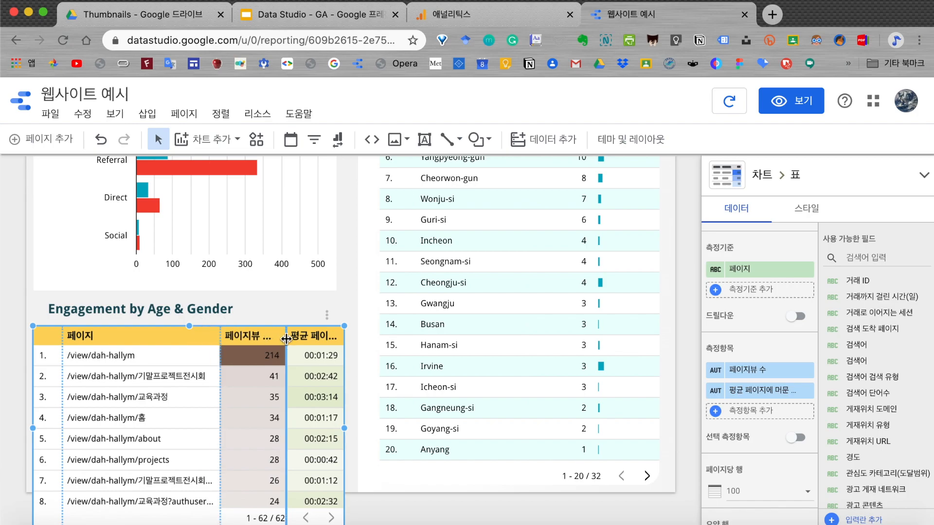
mouse_move(286, 339)
left_mouse_down()
mouse_move(304, 338)
mouse_move(296, 339)
left_mouse_up()
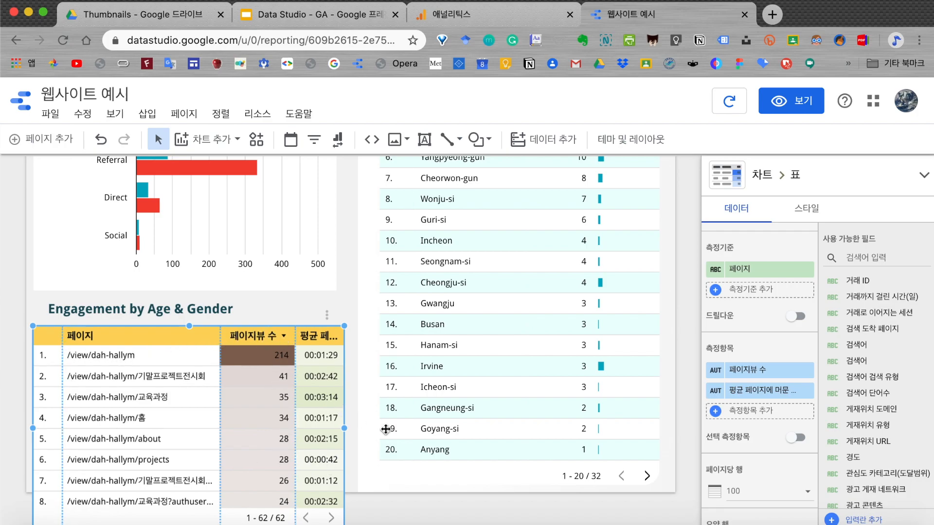
Turn on the summary row for the heatmap table, look over its remaining data settings, and deselect the table.
scroll(772, 416, "down", 5)
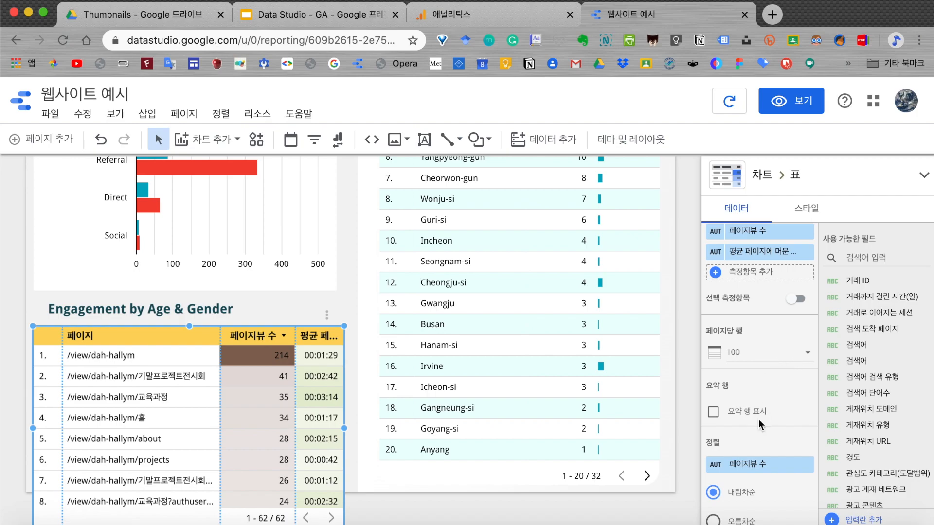
scroll(758, 419, "down", 3)
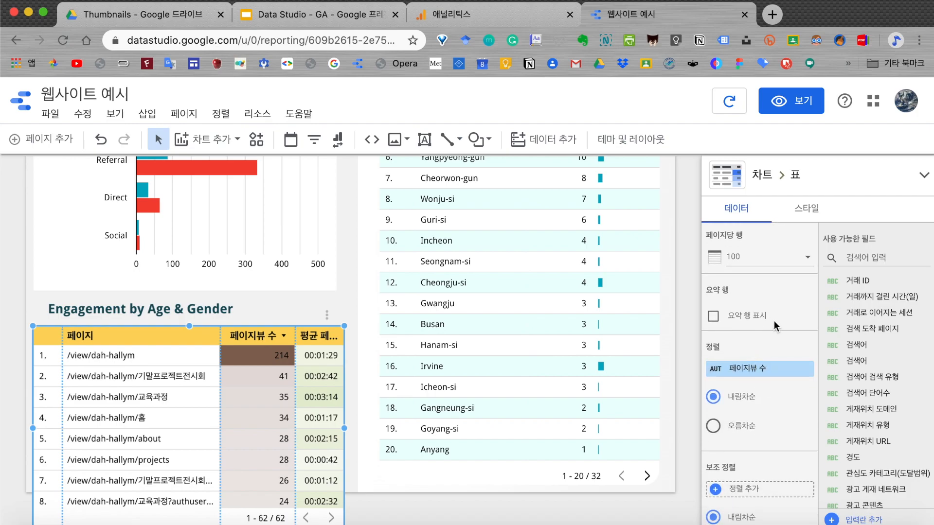
left_click(714, 318)
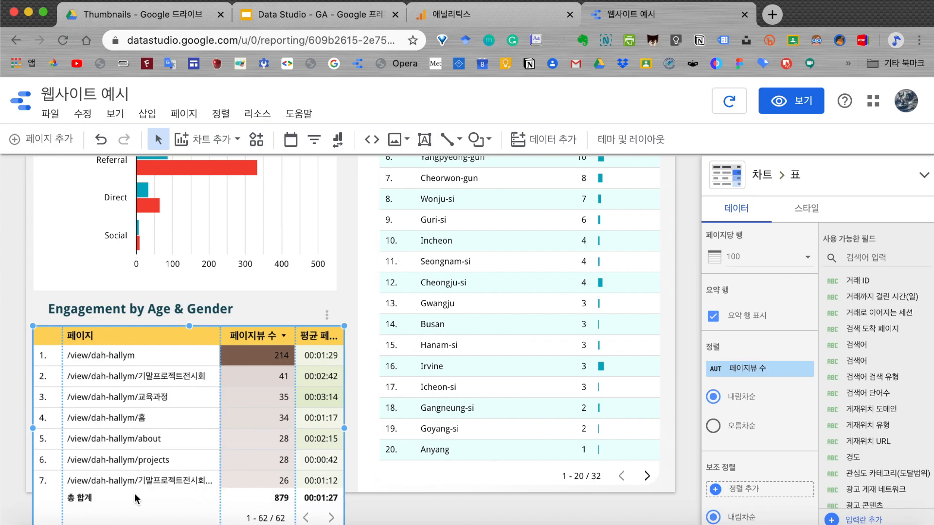
scroll(761, 449, "down", 3)
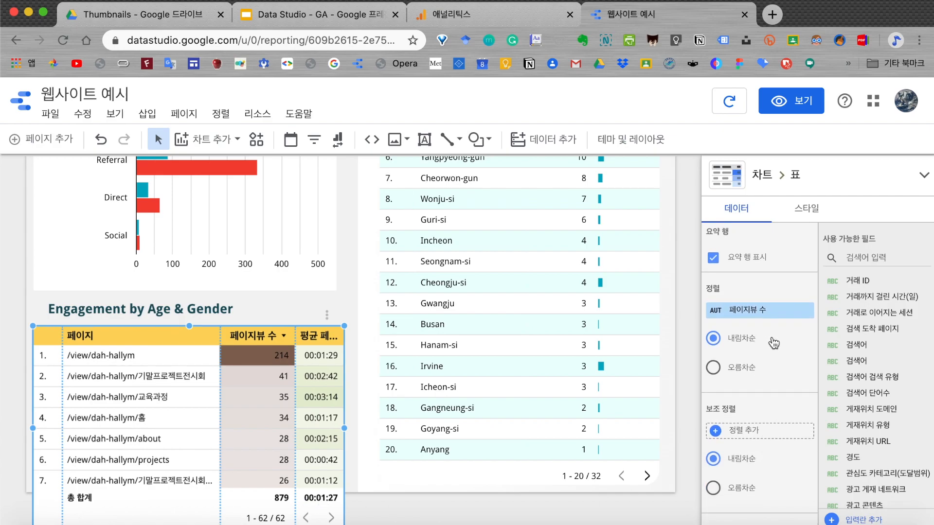
scroll(773, 343, "down", 5)
scroll(773, 342, "down", 7)
scroll(774, 342, "up", 15)
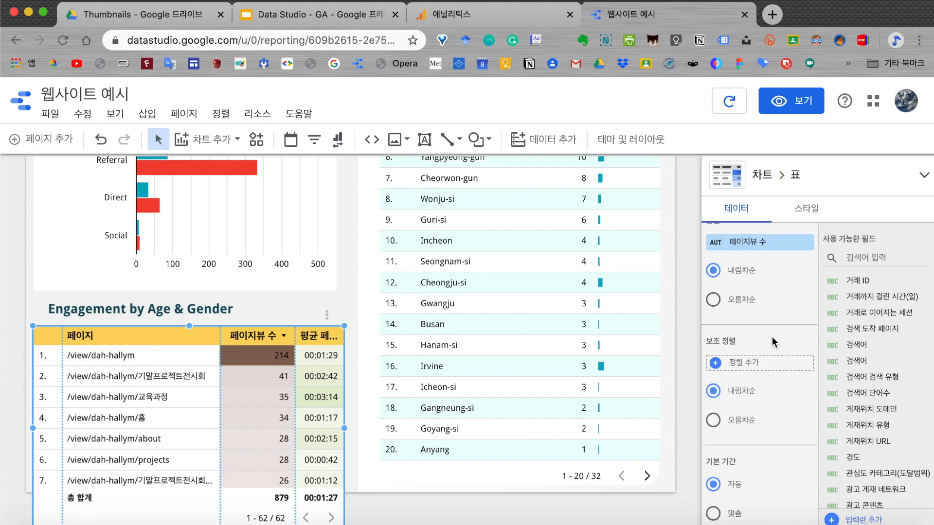
scroll(774, 343, "up", 8)
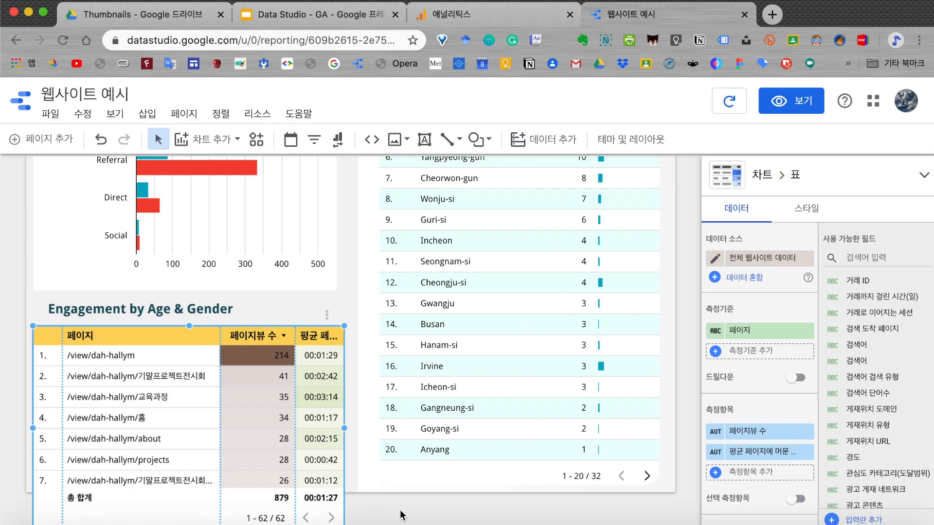
left_click(450, 507)
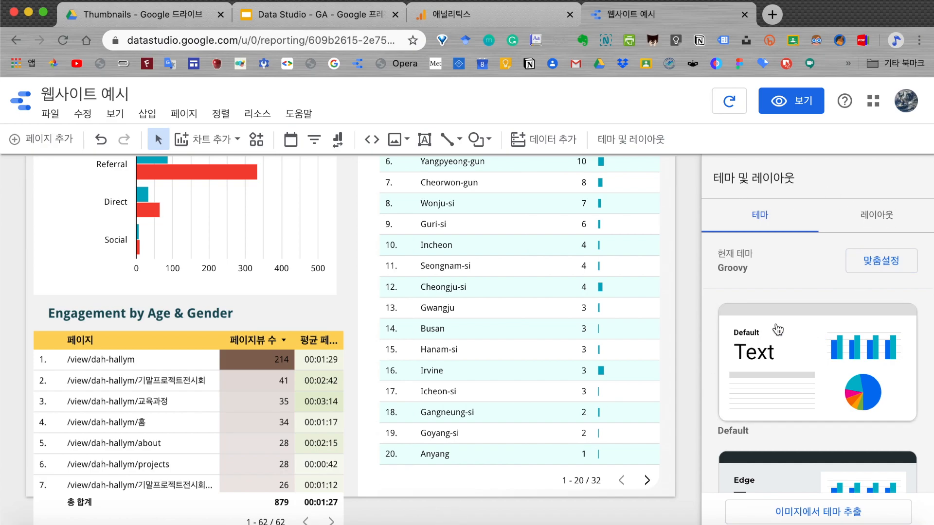
Lengthen the report canvas in the layout settings, trying a height of 1500 px and settling on 1300 px.
left_click(884, 219)
scroll(811, 329, "down", 3)
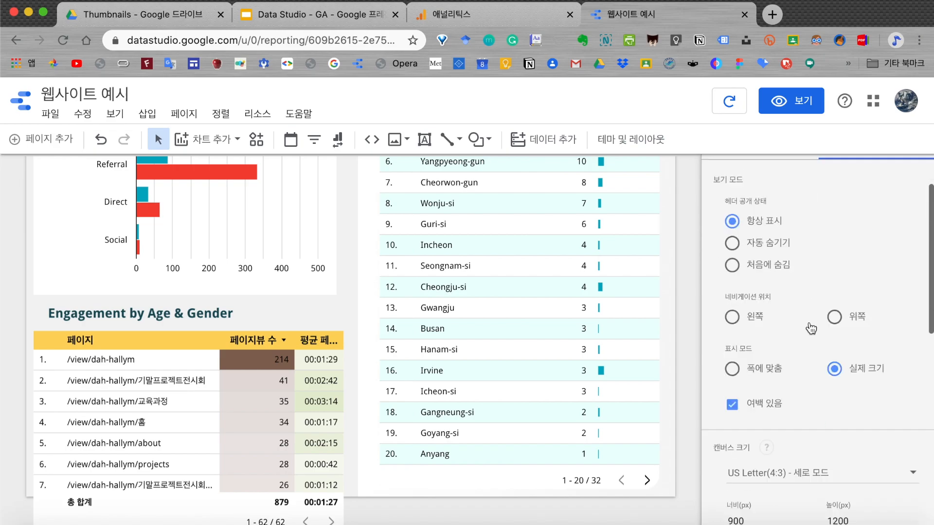
scroll(811, 328, "down", 4)
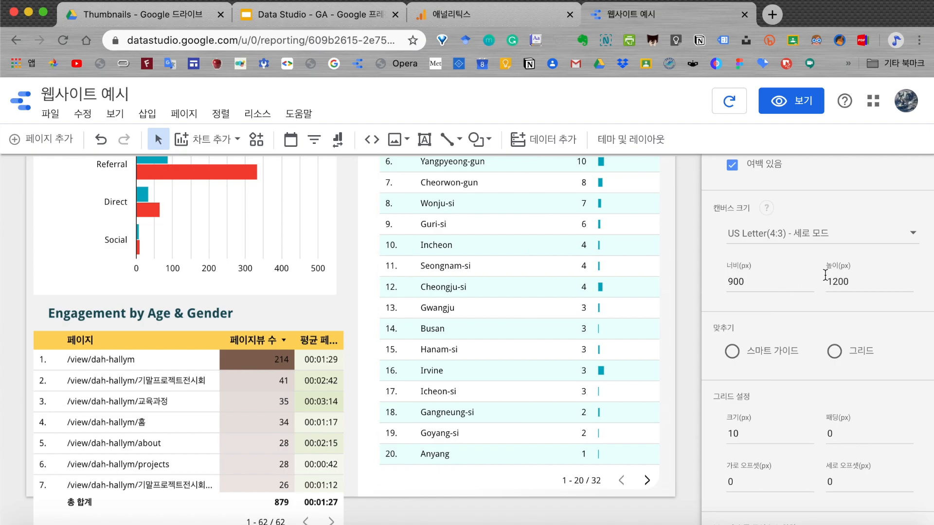
left_click_drag(827, 284, 867, 283)
type("1500")
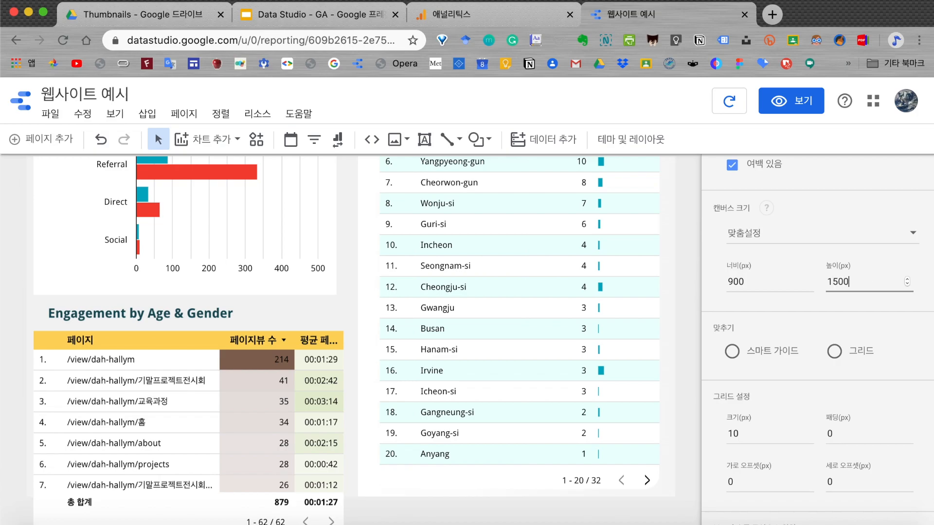
scroll(639, 304, "down", 5)
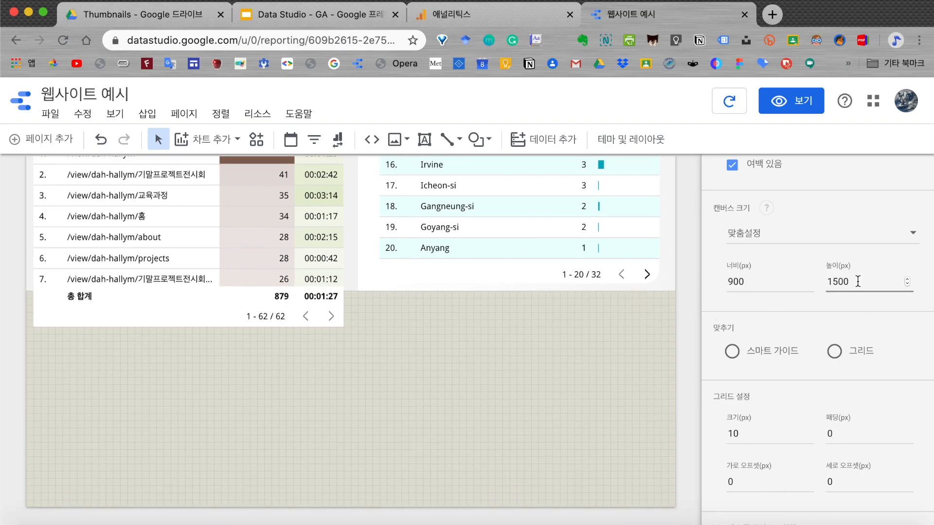
key("BackSpace")
key("BackSpace")
type("300")
key("Return")
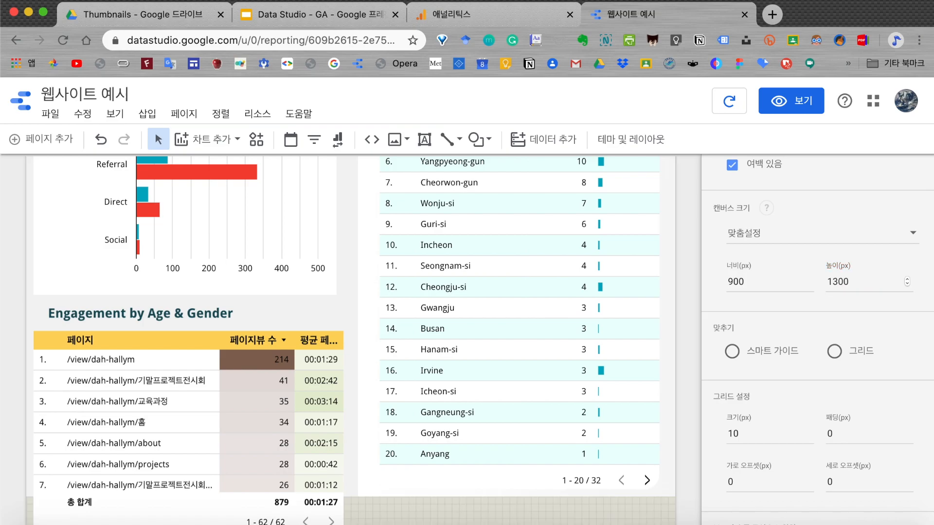
Extend the page heatmap table slightly downward, stretch the city table to the same bottom edge, and deselect it.
scroll(634, 314, "down", 2)
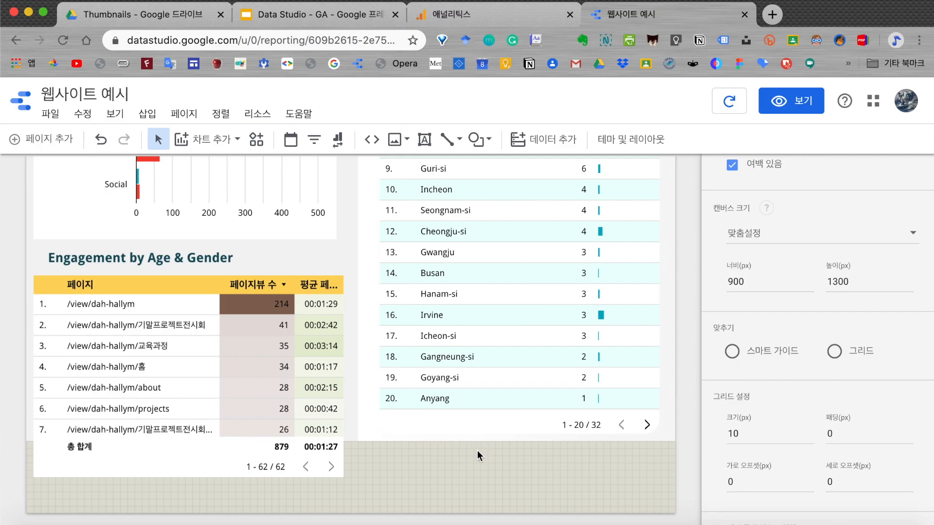
left_click(184, 474)
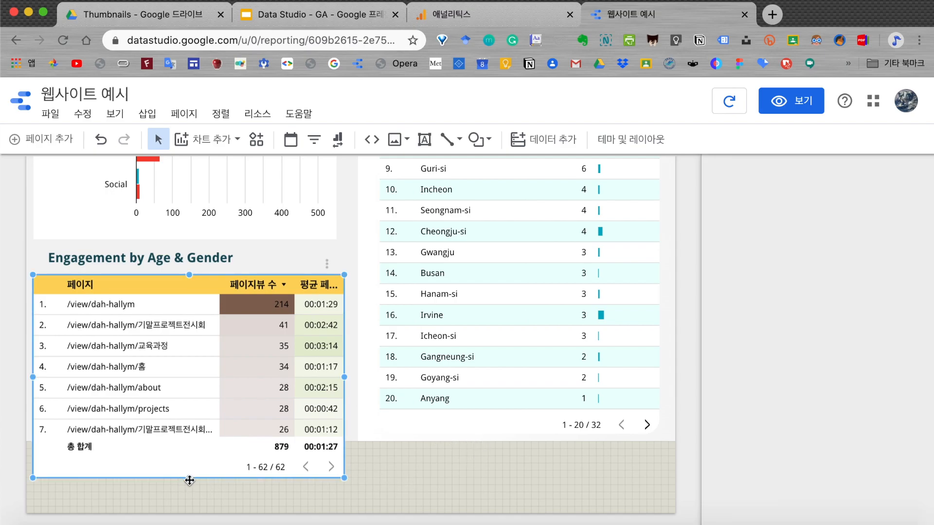
mouse_move(189, 479)
left_mouse_down()
mouse_move(188, 509)
mouse_move(188, 494)
left_mouse_up()
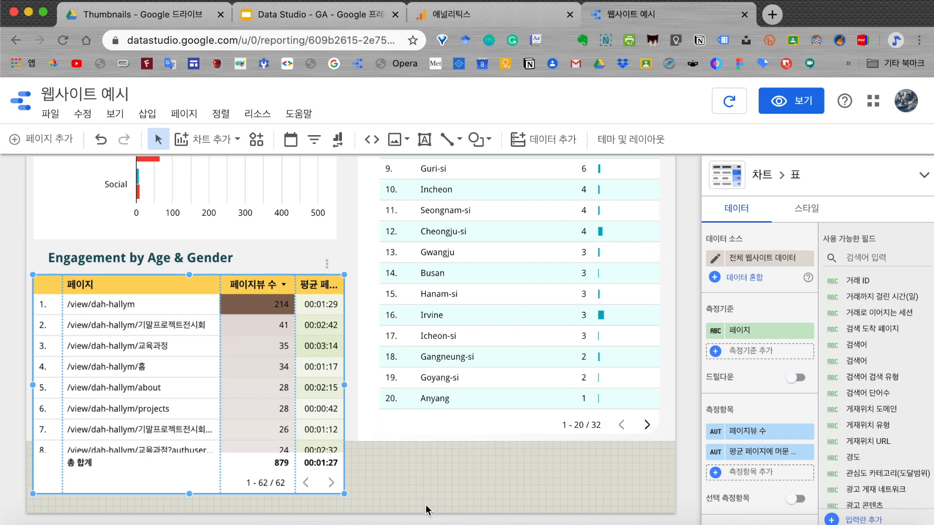
left_click(517, 432)
left_click_drag(520, 436, 523, 494)
left_click(685, 316)
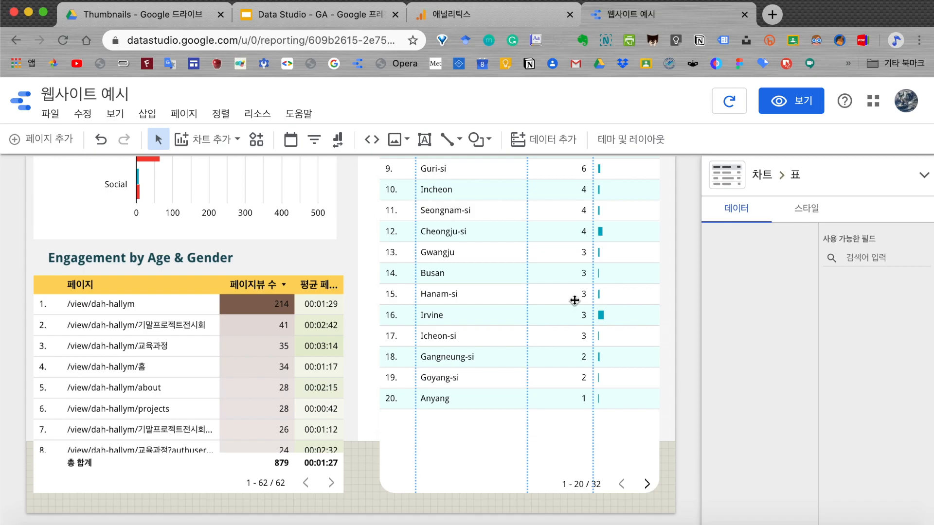
Replace the heading "How are site sessions trending?" above the sessions line chart with 시간대 추이.
scroll(575, 300, "up", 2)
scroll(574, 300, "up", 10)
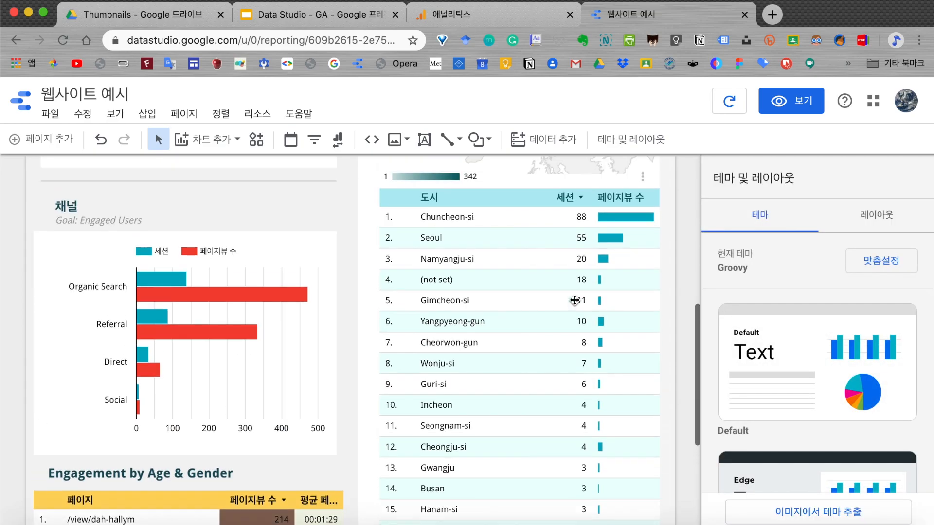
scroll(574, 300, "up", 3)
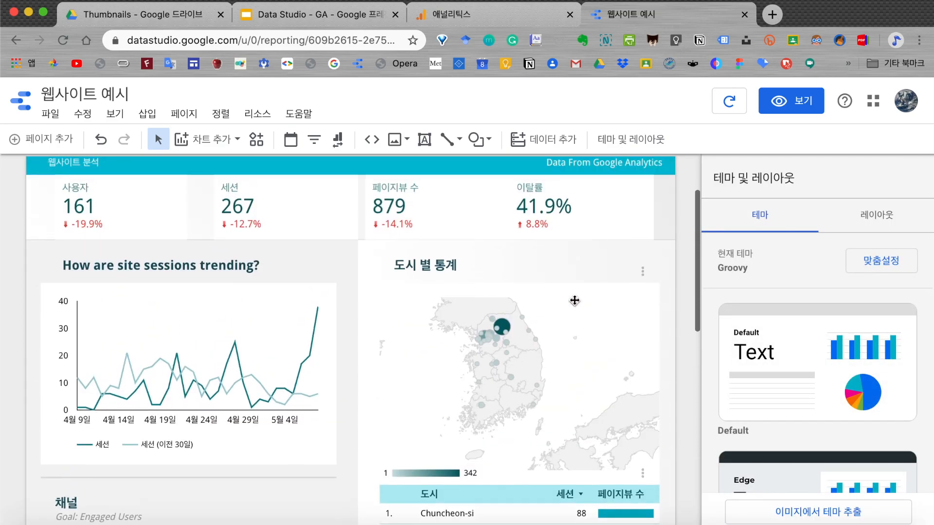
scroll(574, 300, "up", 2)
scroll(575, 300, "down", 4)
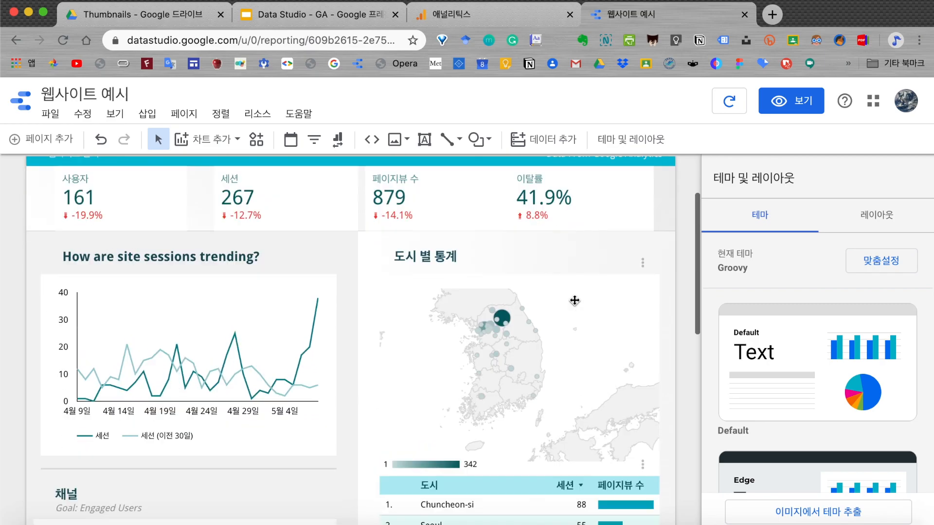
scroll(574, 300, "up", 2)
scroll(574, 300, "up", 3)
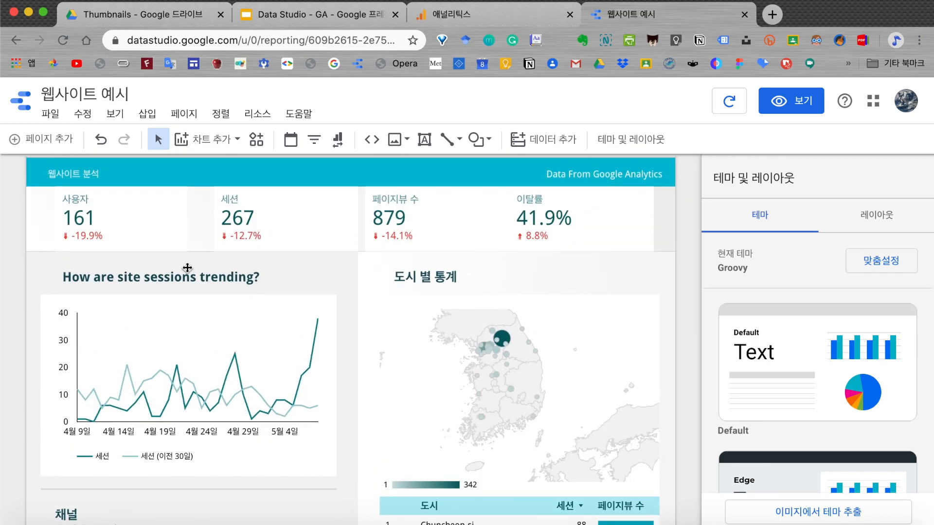
left_click(128, 277)
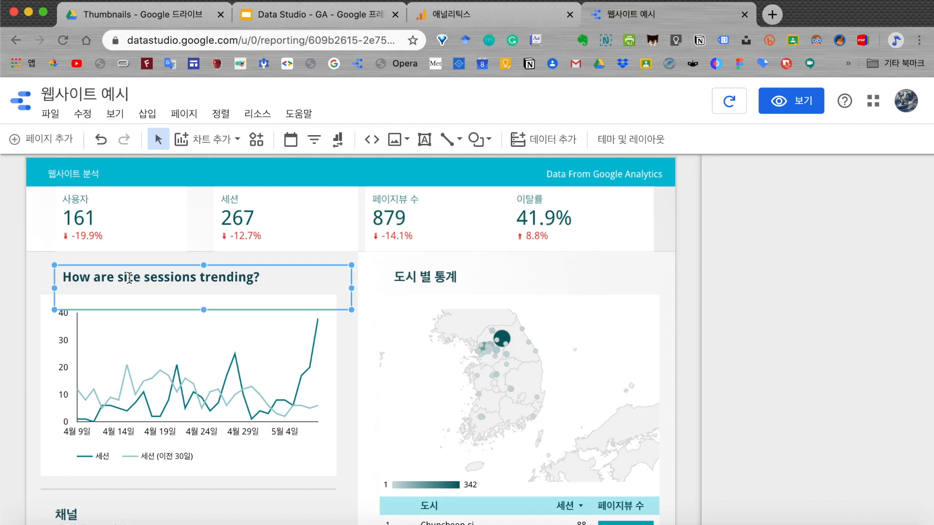
Replace the "Engagement by Age & Gender" heading above the page heatmap table with 페이지 통계.
scroll(129, 277, "down", 18)
double_click(149, 255)
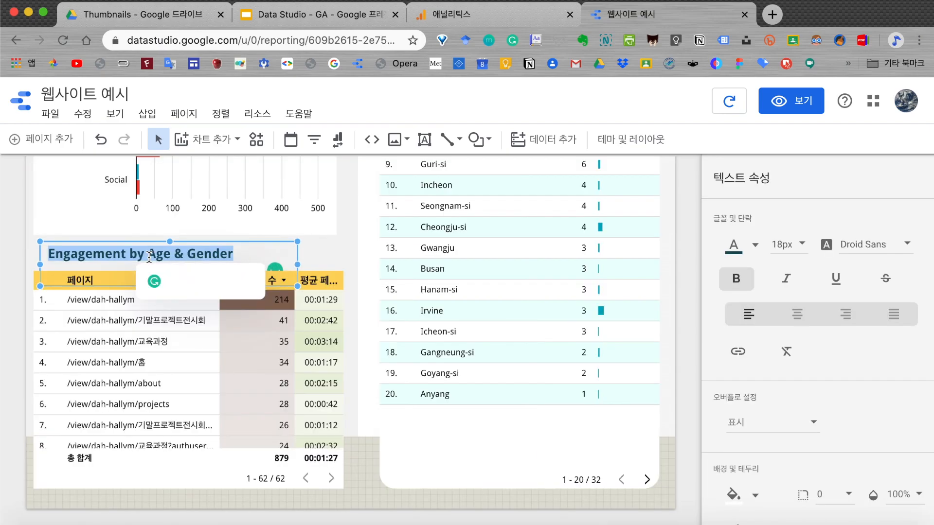
type("페")
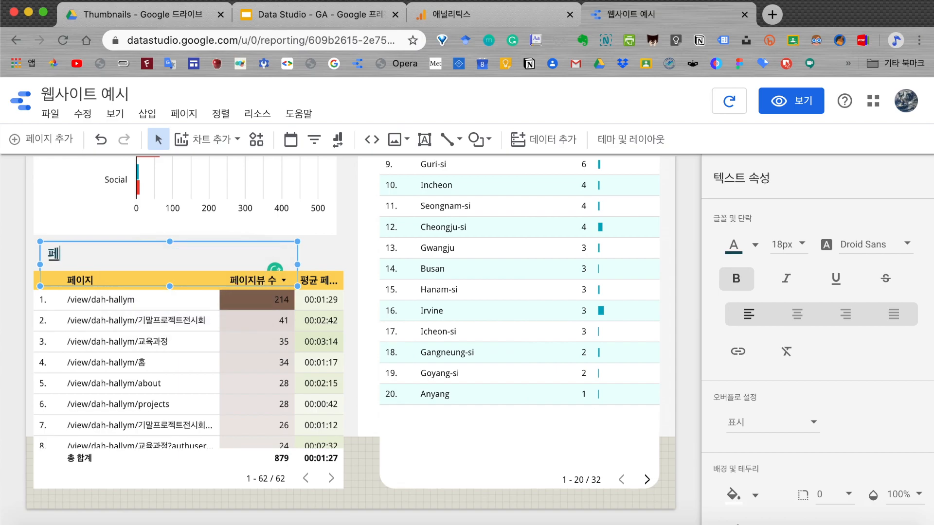
type("이지 통계")
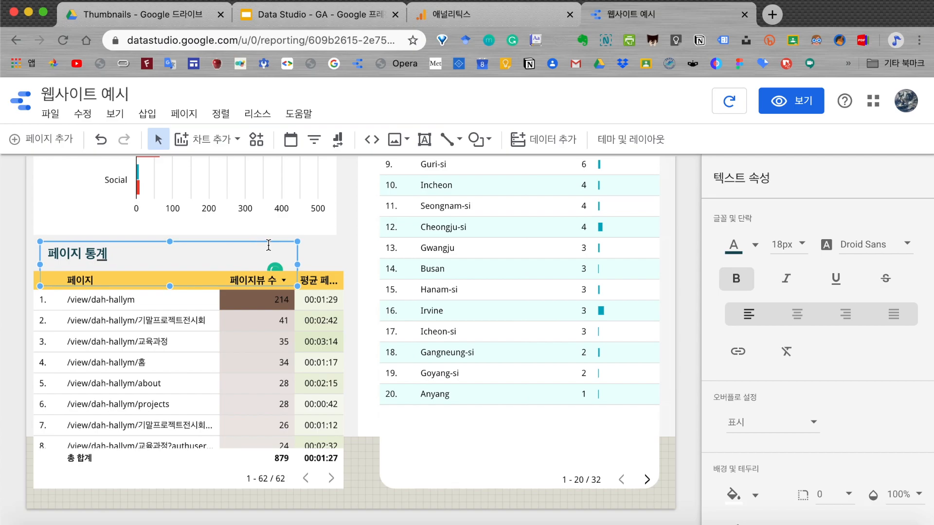
left_click(350, 250)
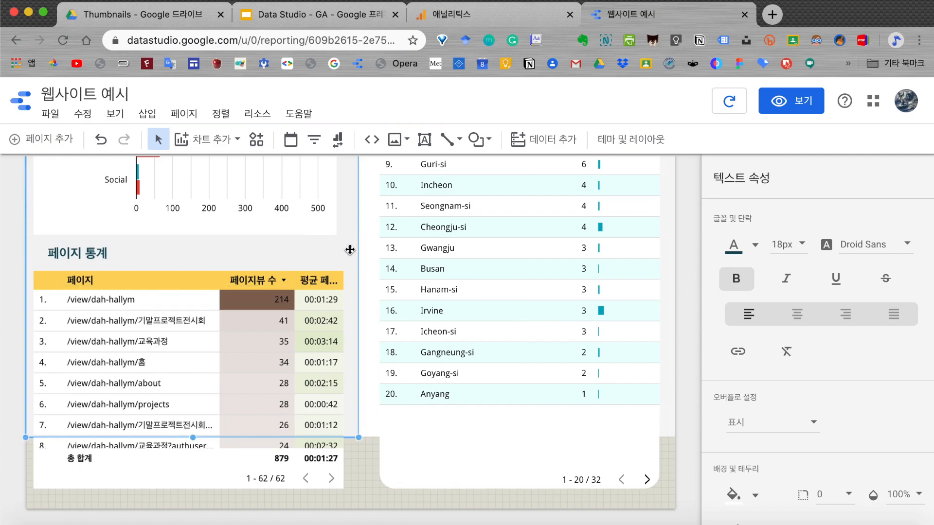
Stretch both background rectangles behind the left and right report columns down to the bottom edge of the canvas.
left_click(365, 482)
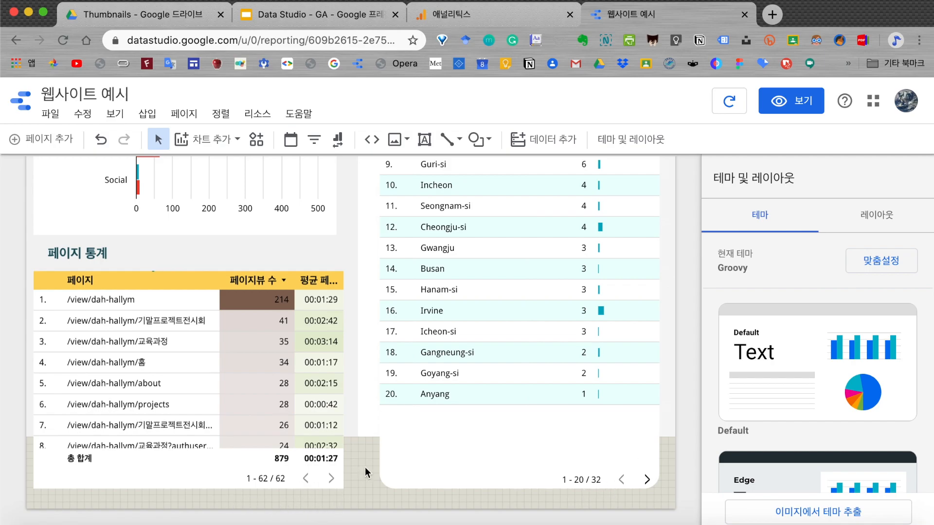
left_click(358, 424)
left_click_drag(194, 439, 199, 516)
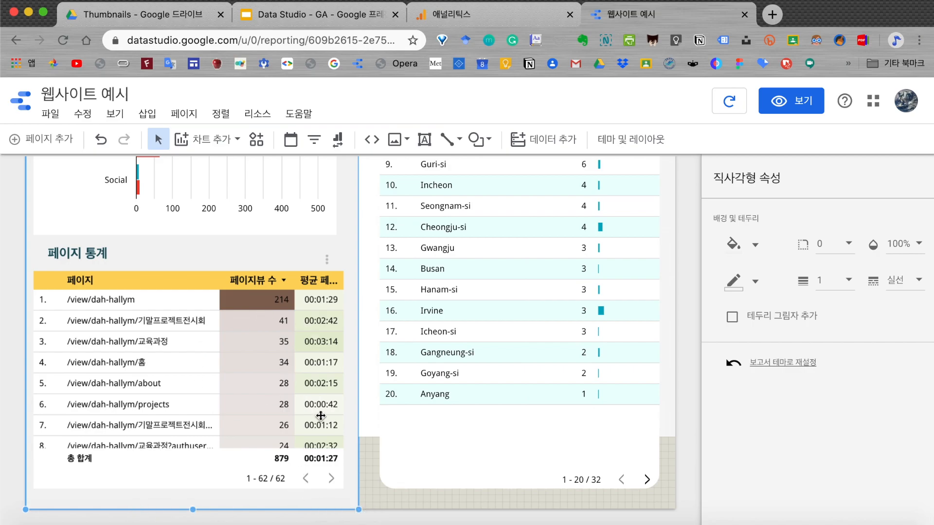
left_click(669, 413)
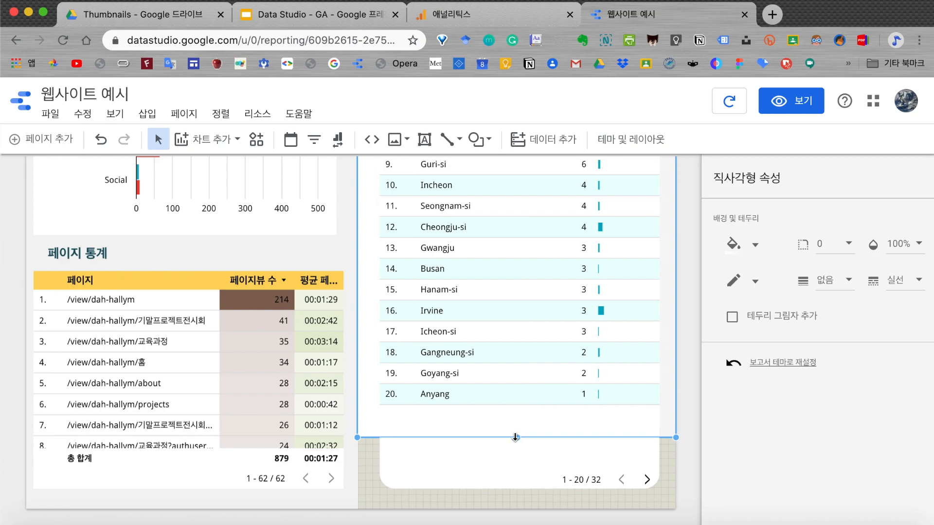
left_click_drag(516, 438, 527, 509)
left_click(688, 413)
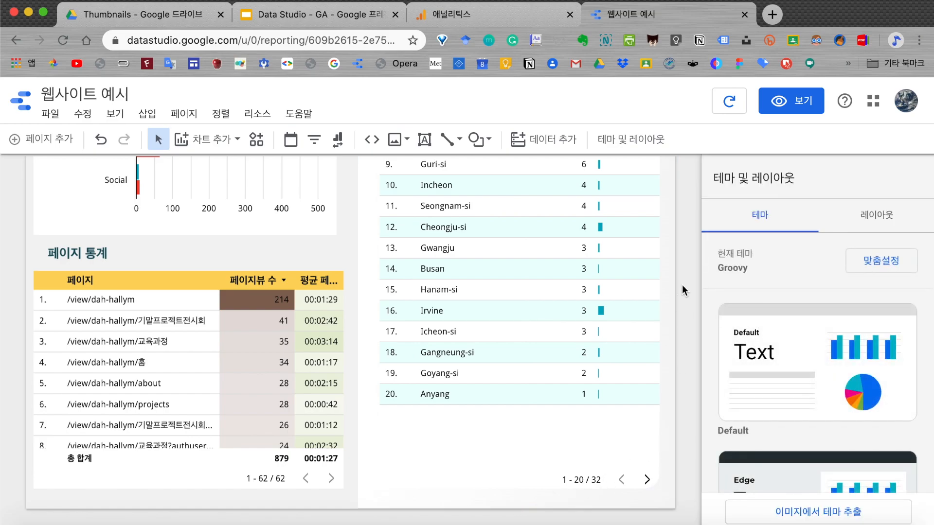
Fill the thin rectangle across the top of the report with the custom green and set its opacity to 80%.
scroll(682, 284, "up", 8)
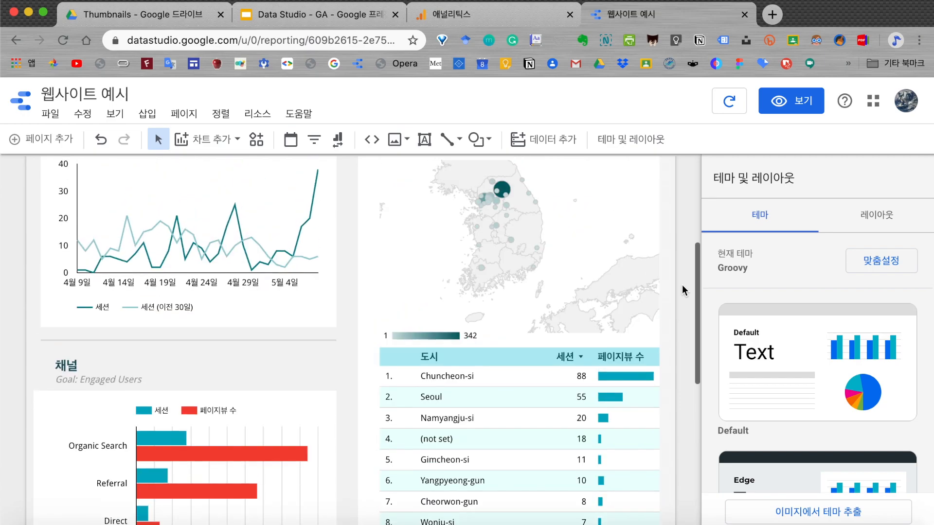
scroll(682, 285, "up", 5)
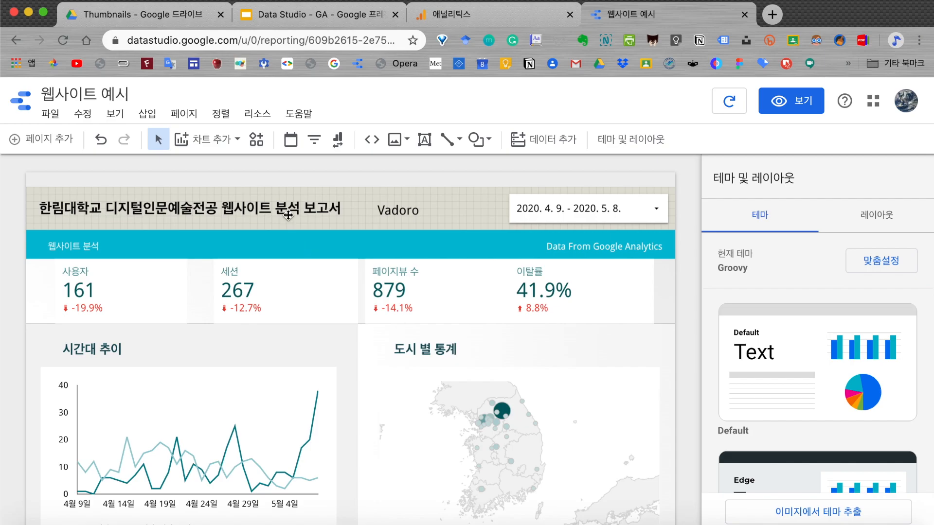
left_click(157, 180)
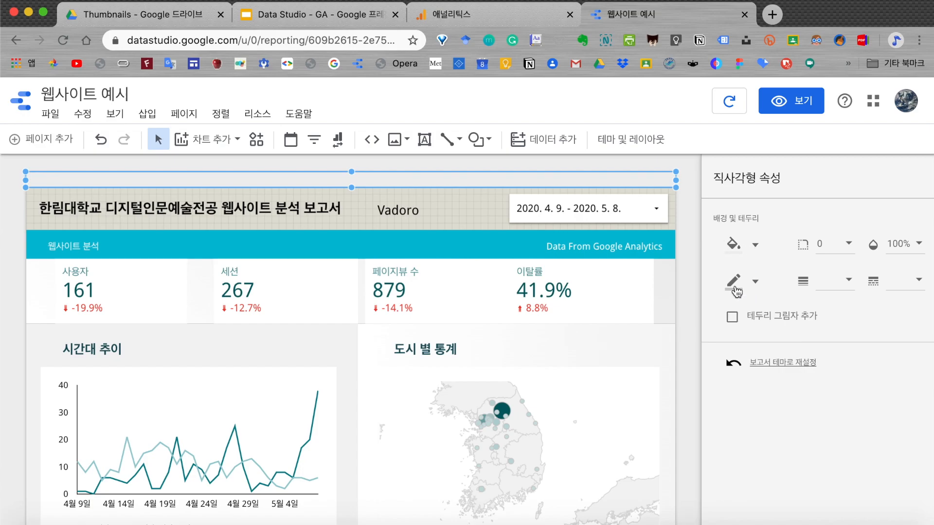
left_click(756, 249)
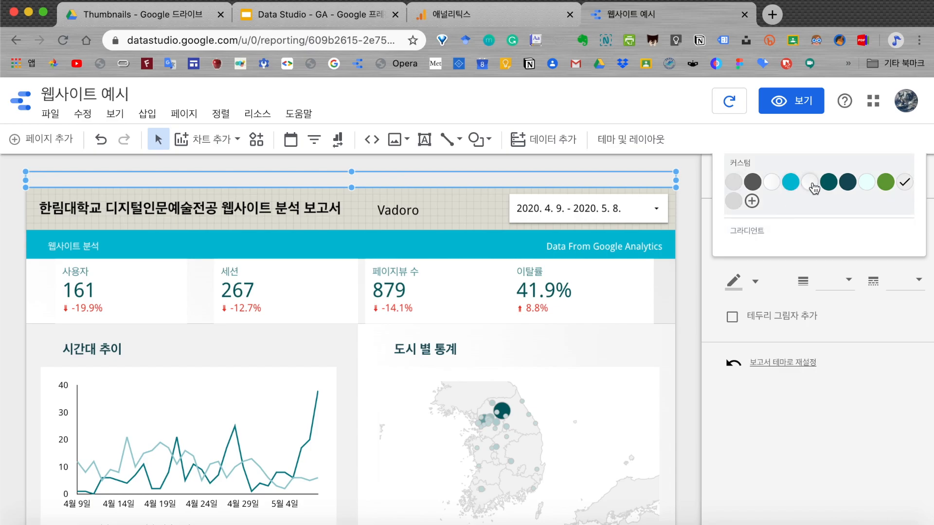
left_click(886, 184)
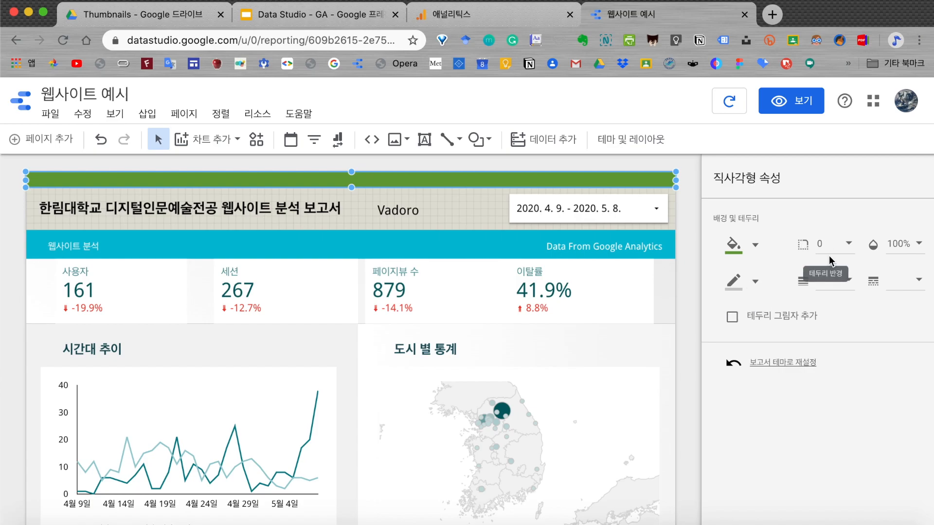
left_click(920, 245)
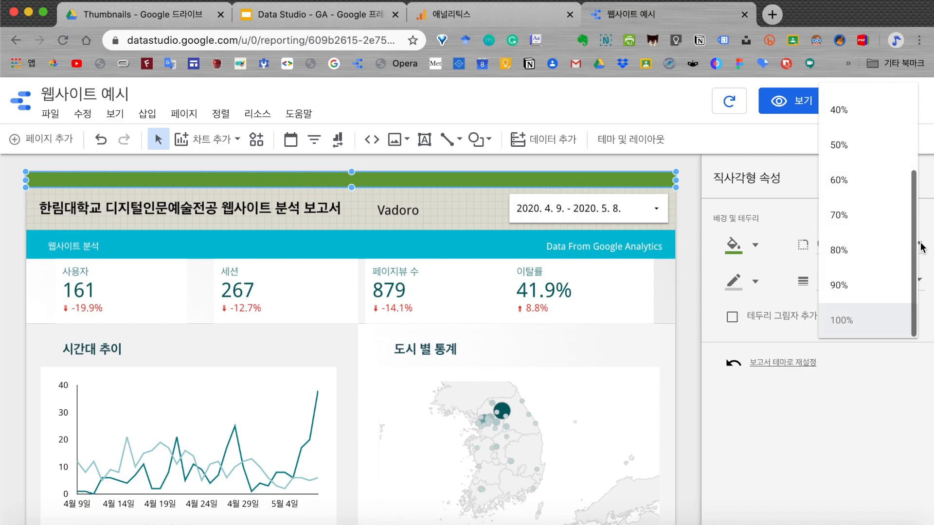
left_click(846, 250)
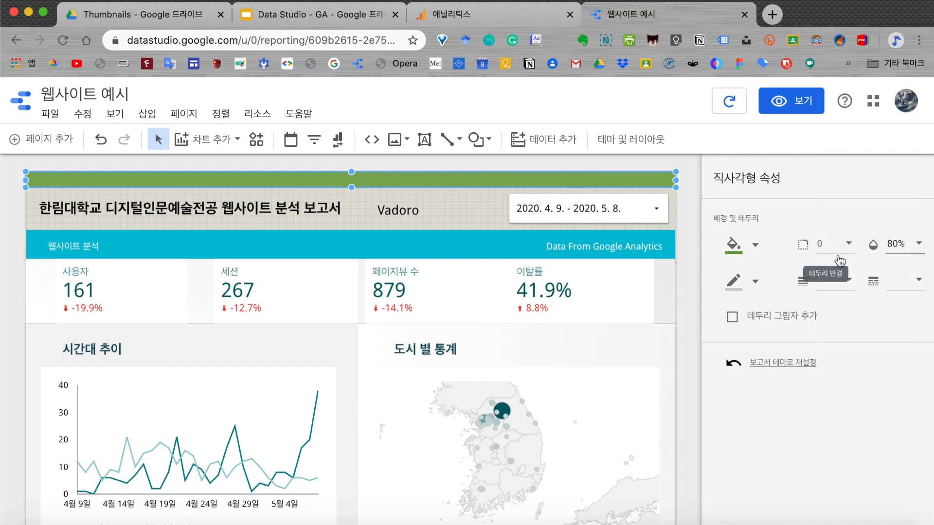
Give the green top rectangle a dark border with weight 2, look over the border line styles, and deselect it.
left_click(754, 285)
left_click(753, 248)
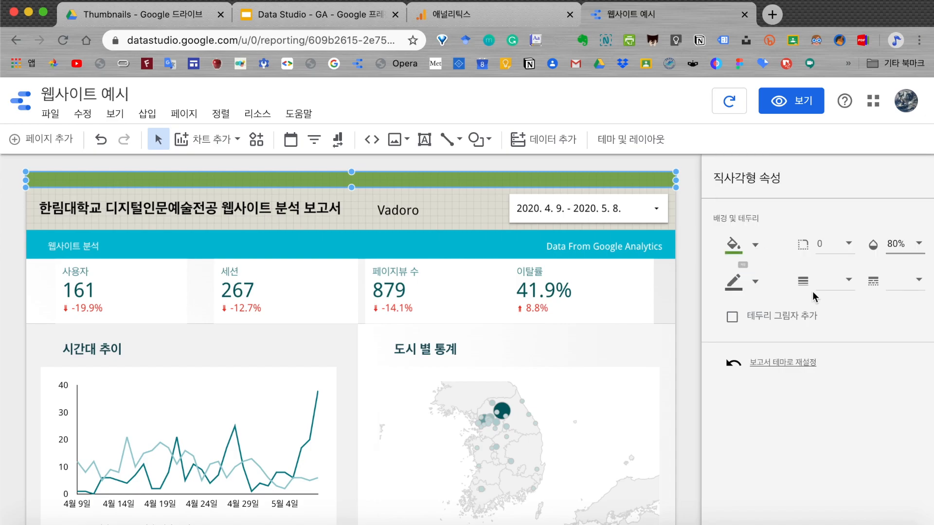
left_click(849, 282)
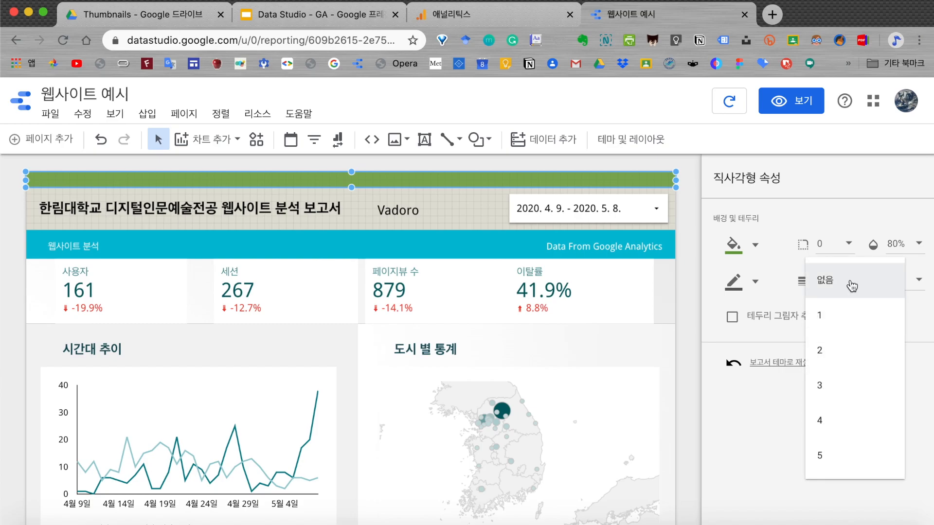
left_click(848, 350)
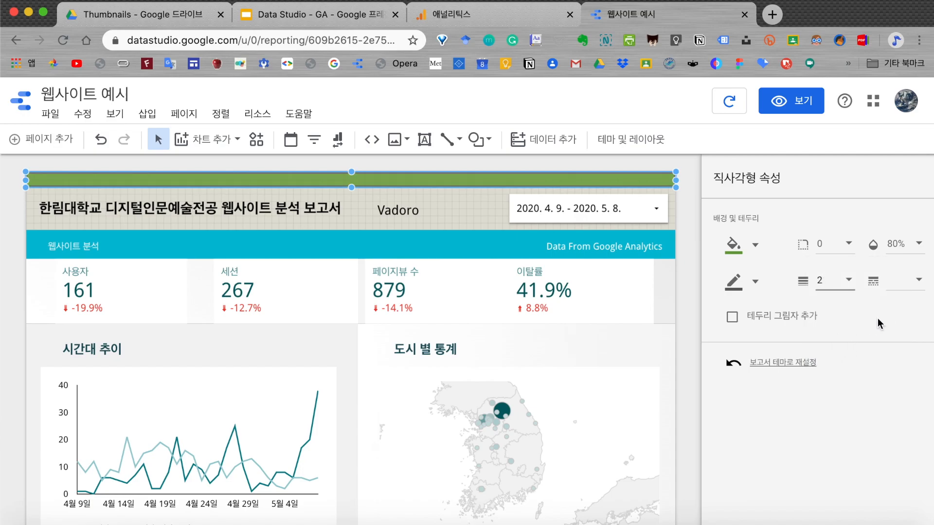
left_click(919, 280)
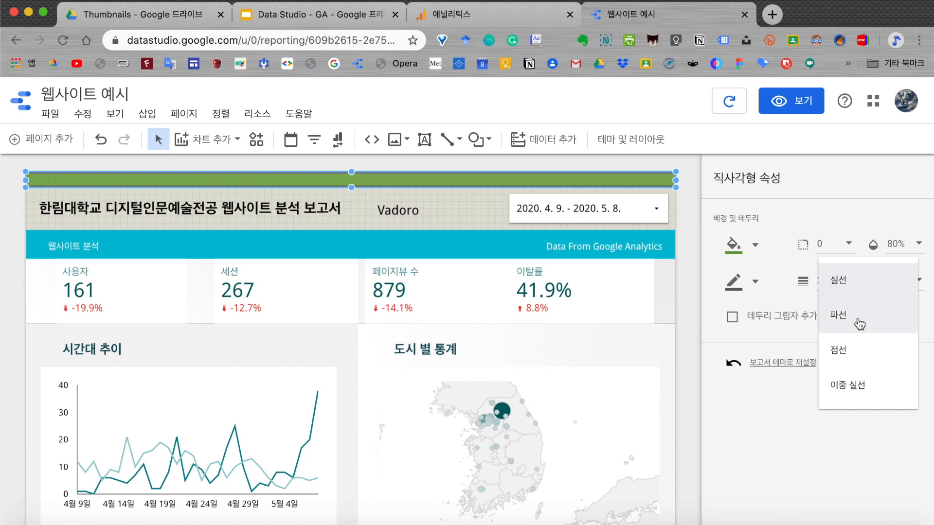
left_click(780, 408)
left_click(689, 353)
scroll(461, 342, "down", 10)
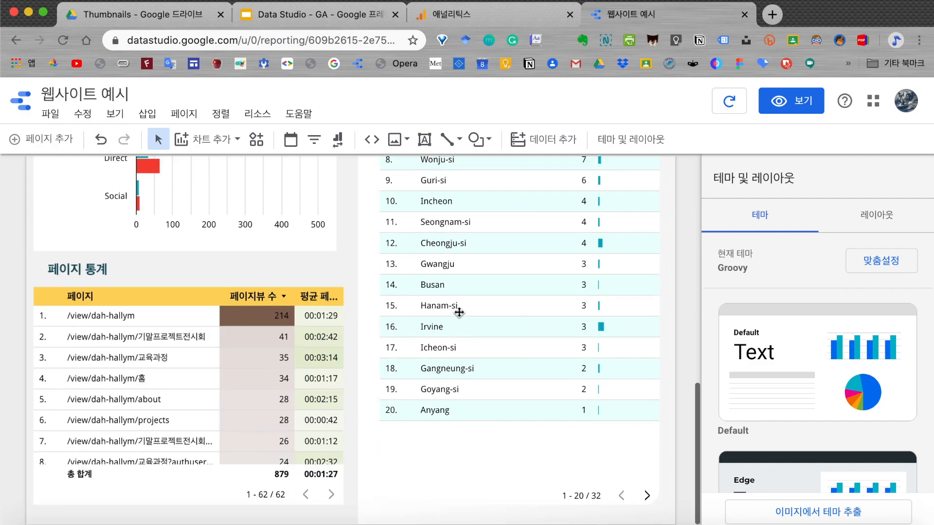
scroll(459, 312, "up", 6)
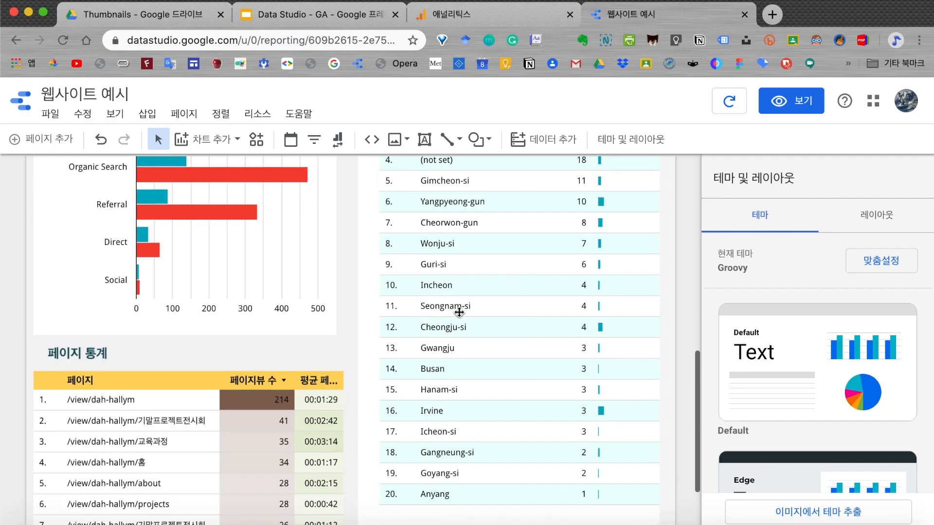
Show the report in view mode and examine its full layout from the header to the page and city tables.
scroll(460, 312, "up", 6)
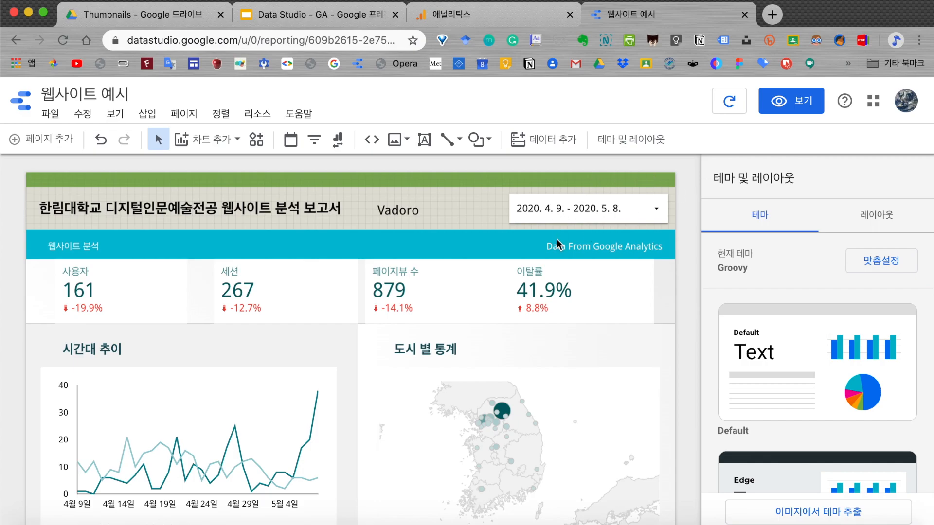
left_click(793, 104)
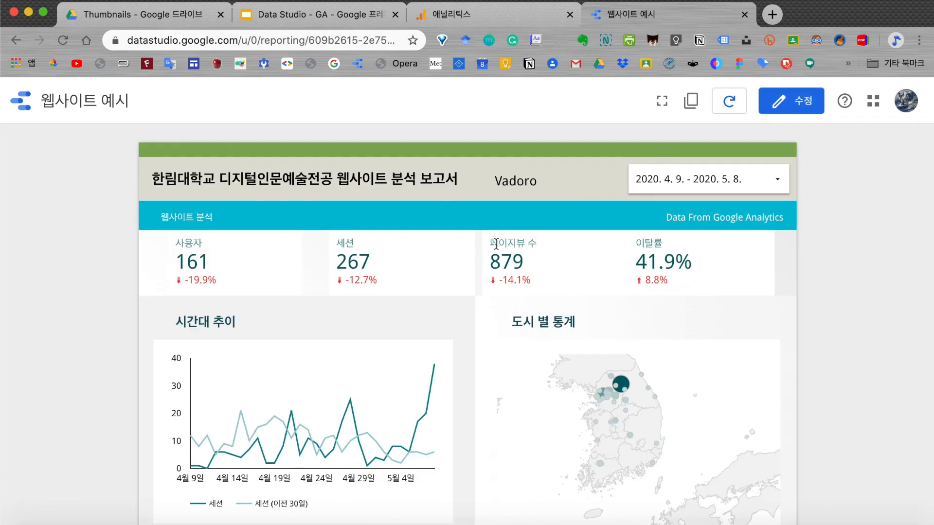
scroll(594, 311, "down", 15)
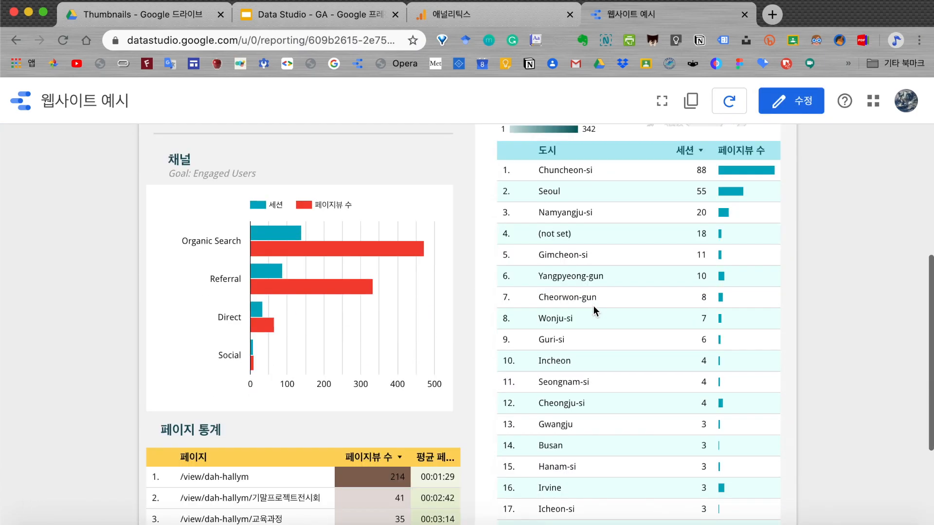
scroll(594, 312, "down", 1)
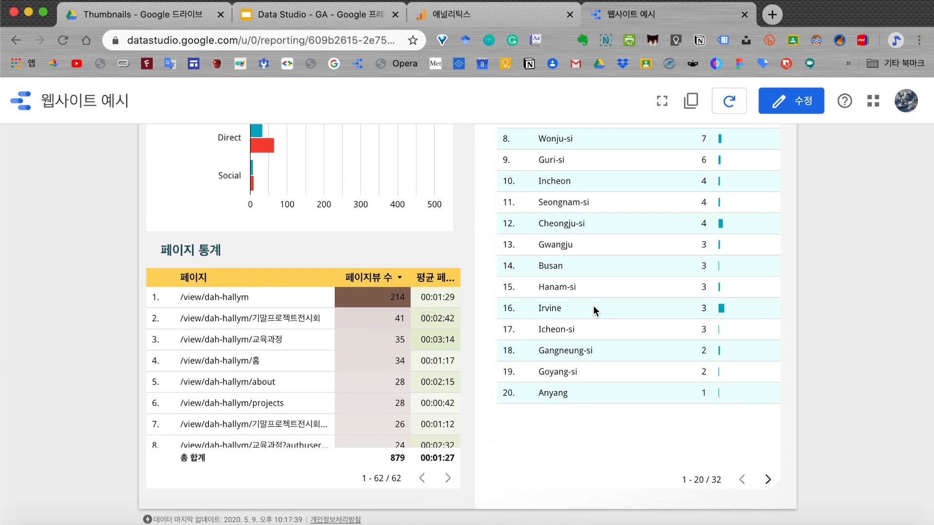
scroll(594, 311, "up", 15)
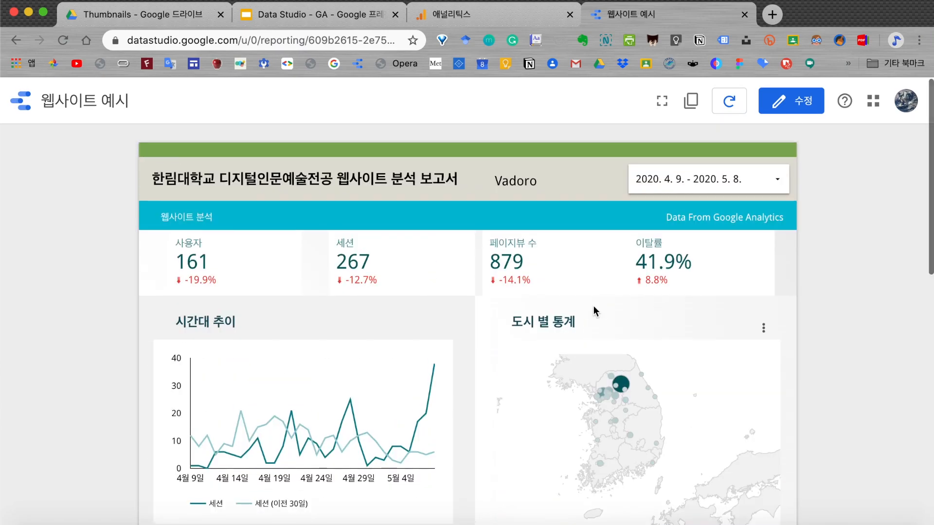
Set the report's date range to 지난 14일 and apply it.
left_click(748, 183)
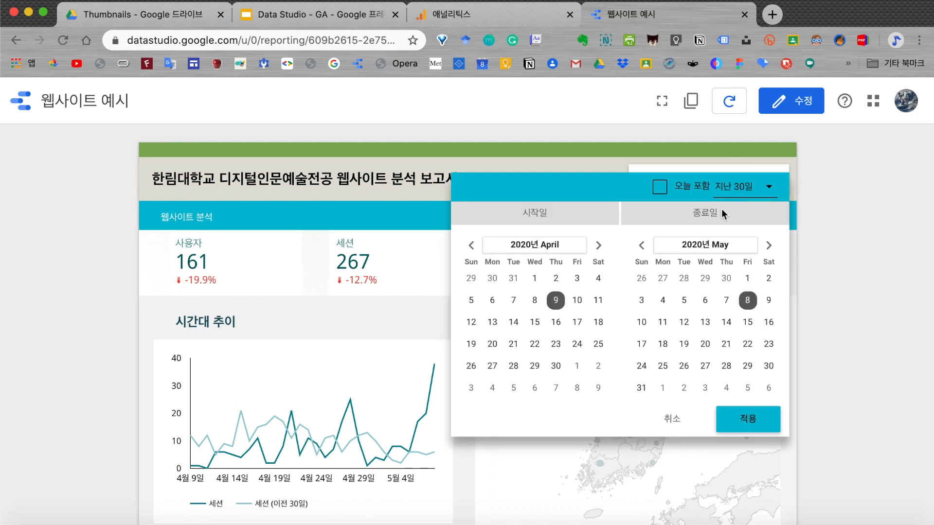
left_click(661, 187)
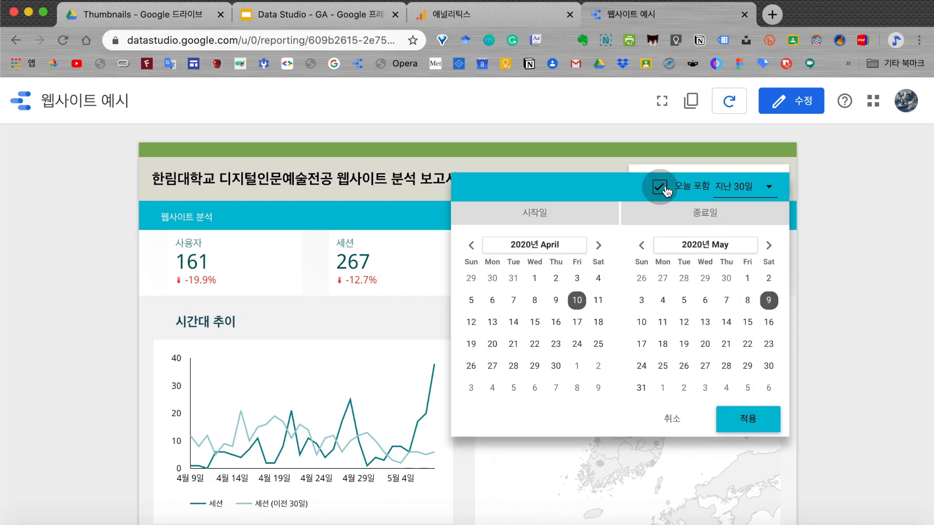
left_click(773, 189)
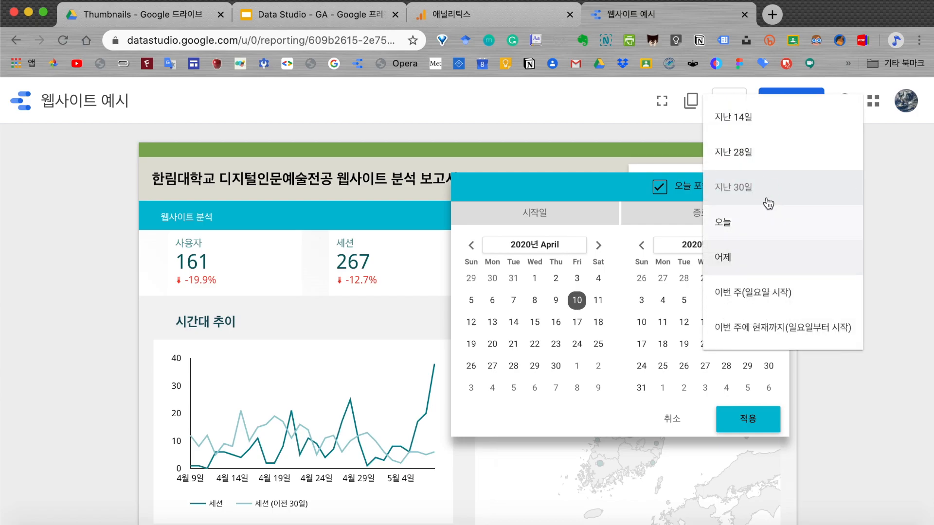
scroll(767, 197, "up", 2)
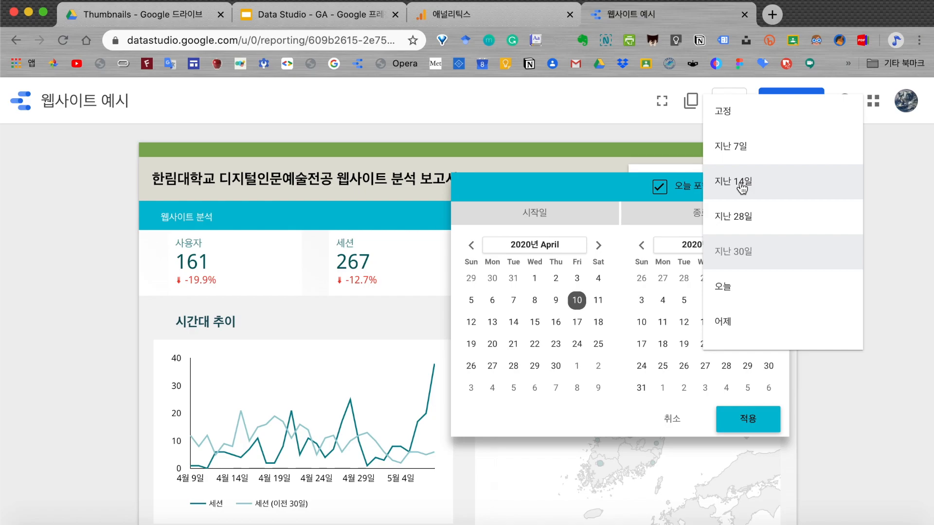
left_click(745, 187)
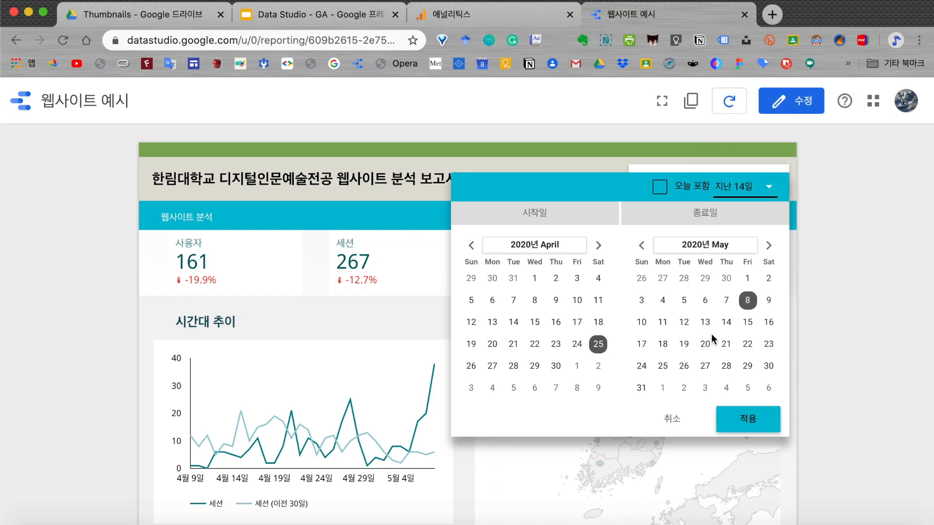
left_click(749, 431)
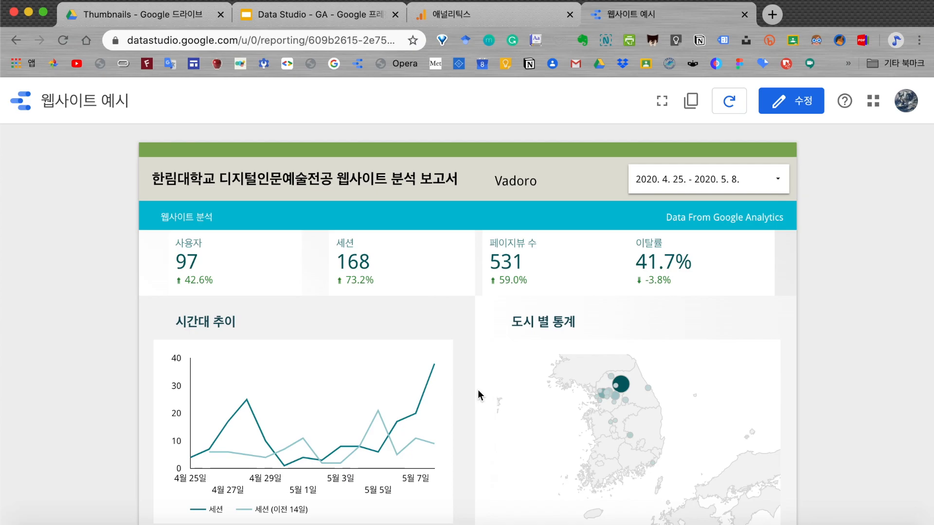
Examine the trend chart, city map, channel chart and tables for the chosen period, and return to edit mode.
scroll(478, 389, "down", 2)
scroll(478, 387, "up", 2)
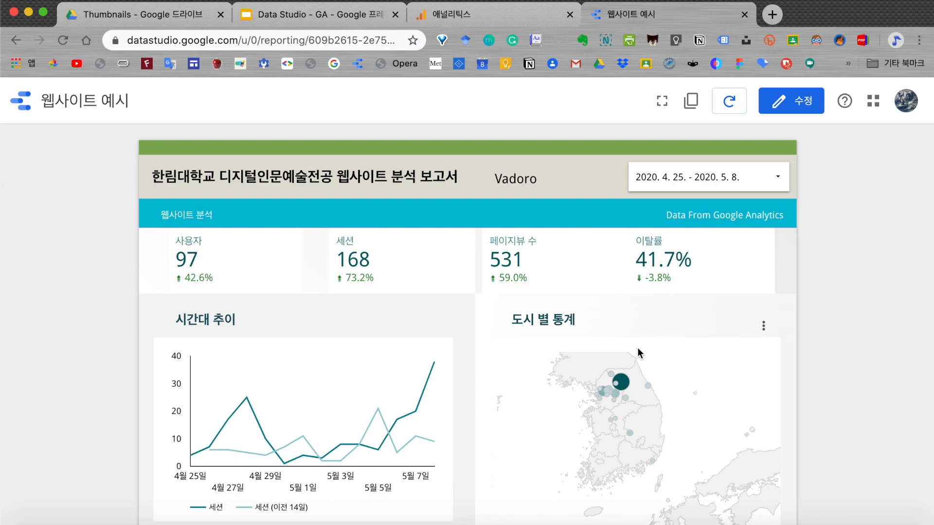
mouse_move(629, 381)
mouse_move(608, 393)
scroll(534, 366, "down", 10)
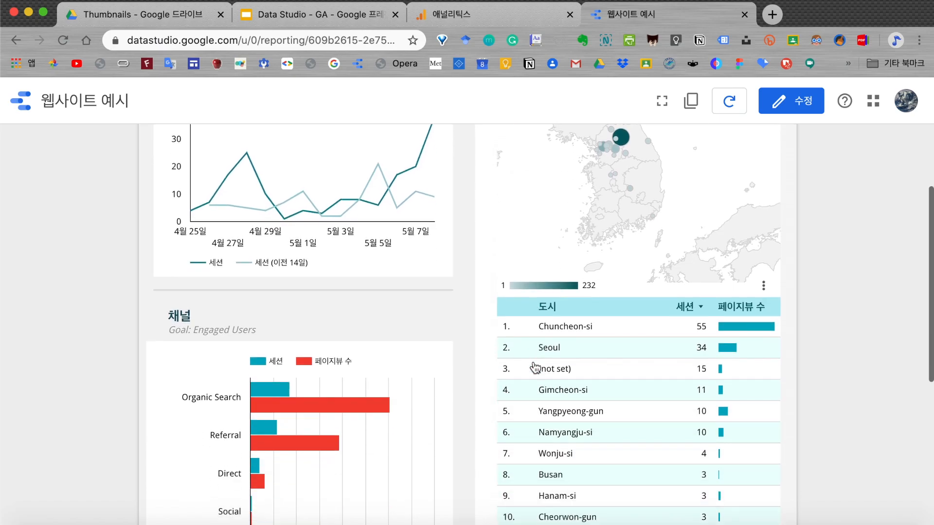
scroll(534, 366, "down", 5)
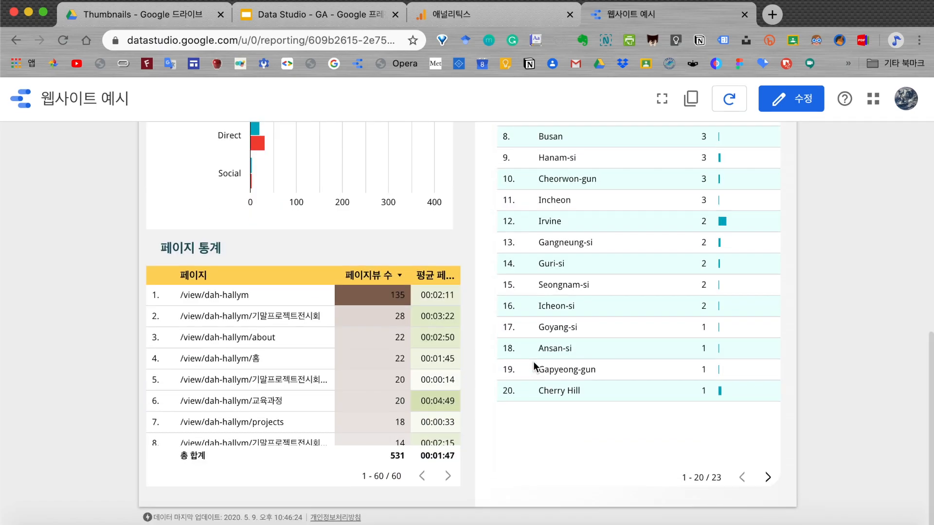
scroll(534, 364, "up", 15)
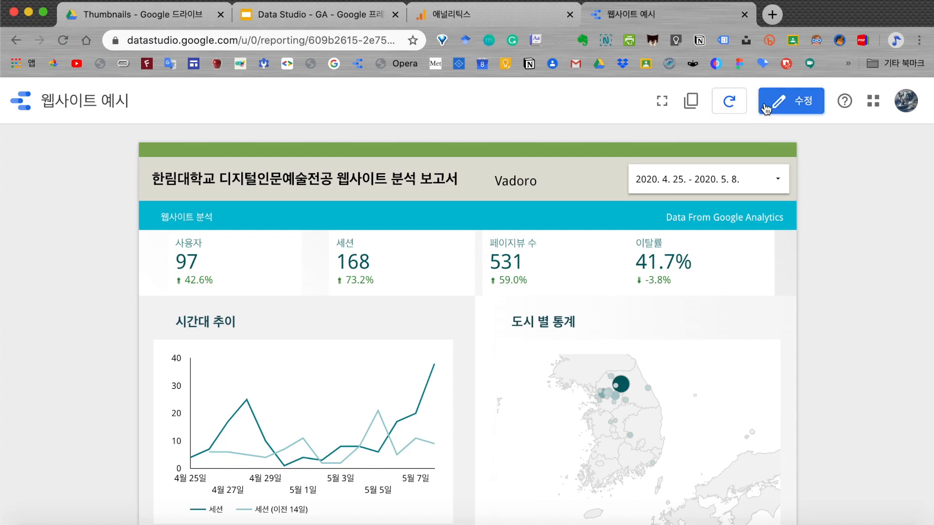
left_click(803, 101)
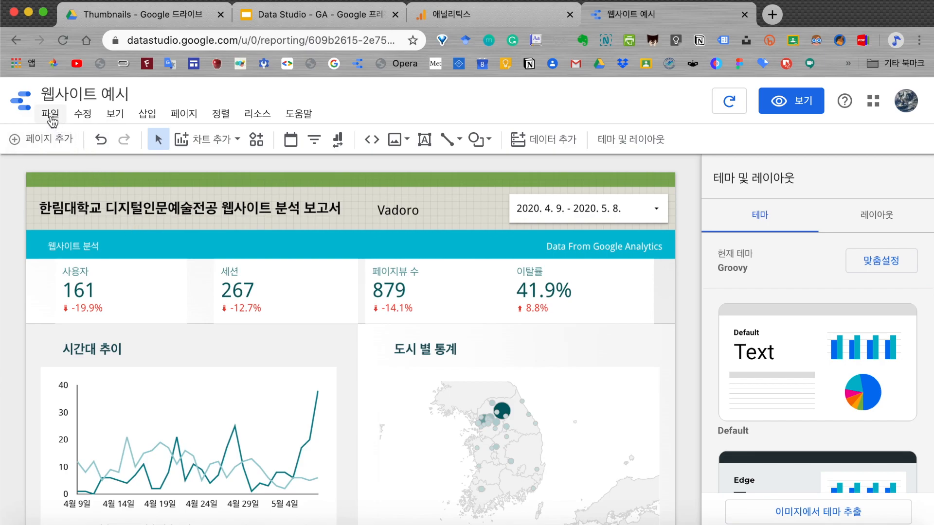
Open the report's sharing dialog and look over the permission levels offered for added people.
left_click(50, 114)
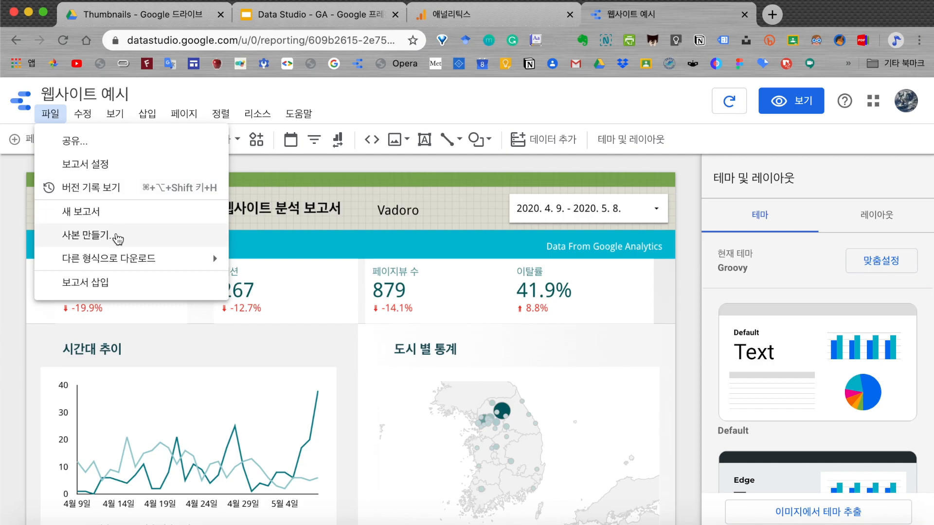
mouse_move(113, 257)
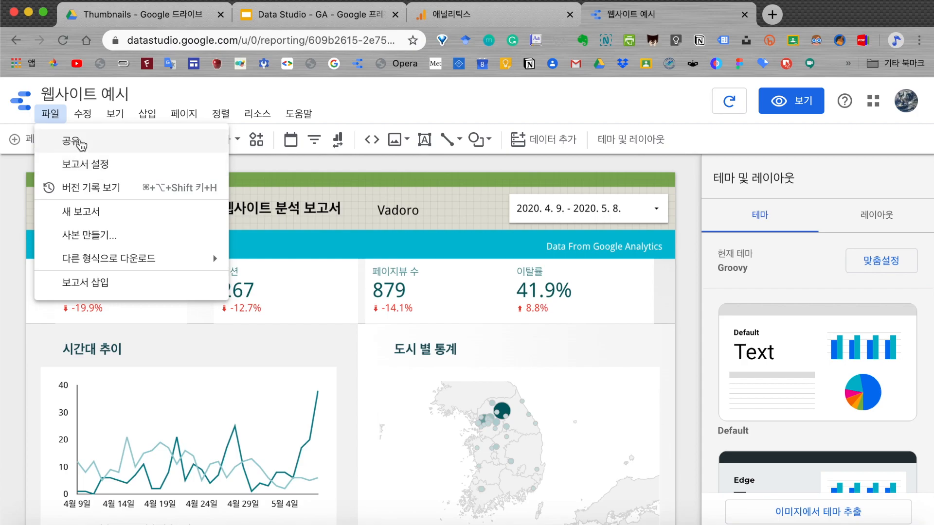
left_click(80, 142)
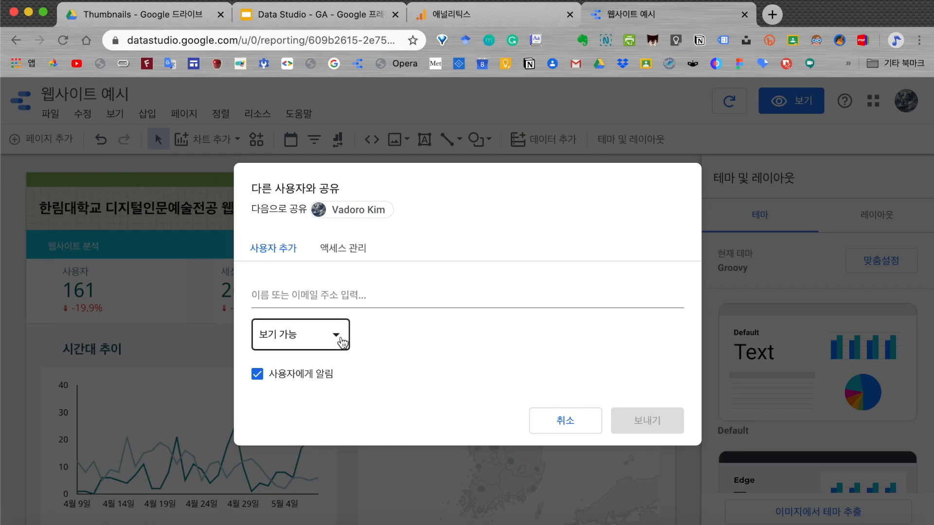
left_click(342, 342)
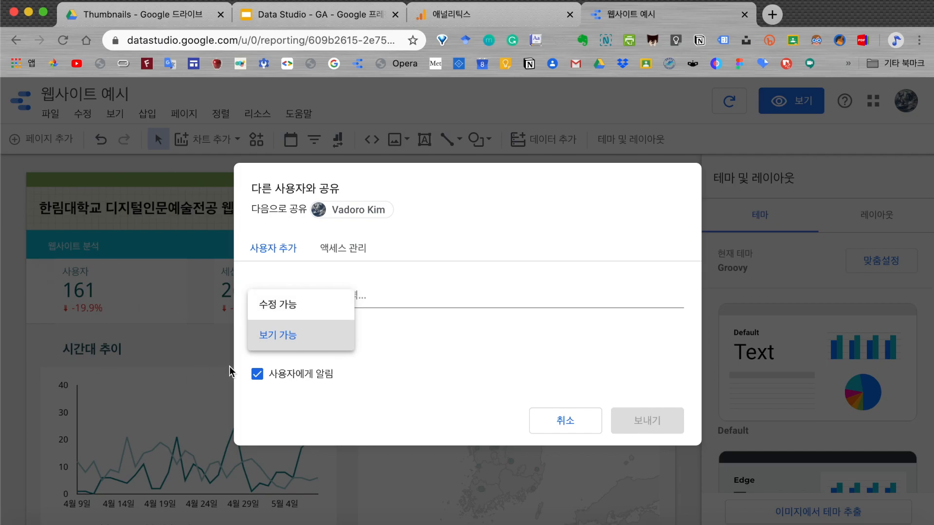
left_click(427, 353)
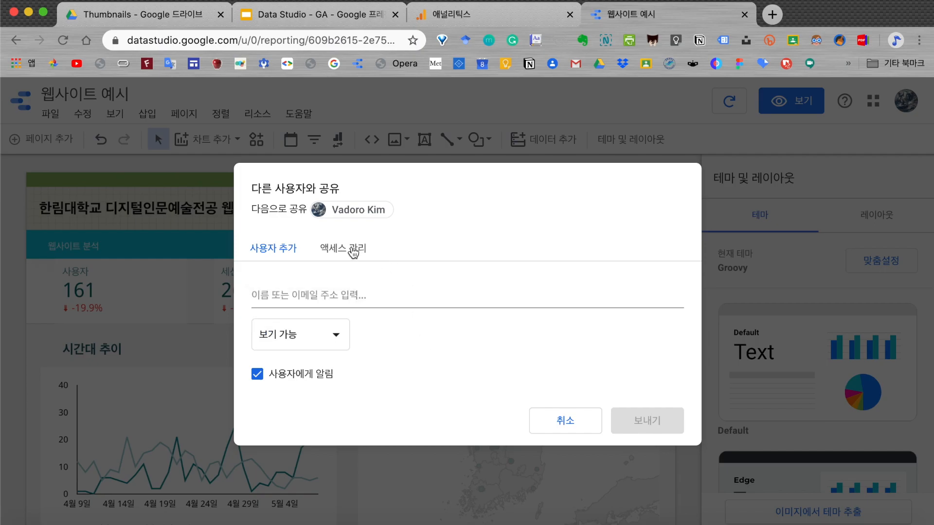
Set link sharing to 링크가 있는 모든 사용자가 볼 수 있습니다, and enable both restrictions on editors changing access and viewers downloading, printing or copying.
left_click(342, 250)
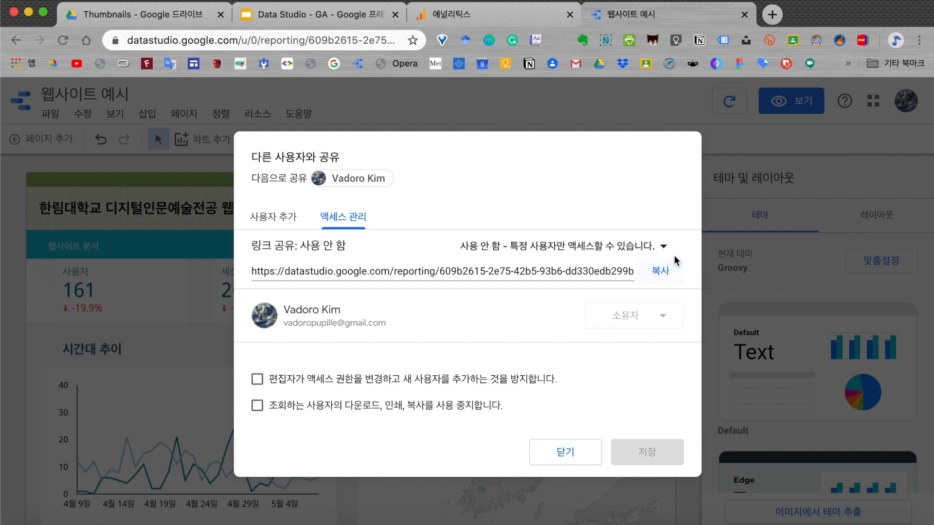
left_click(662, 247)
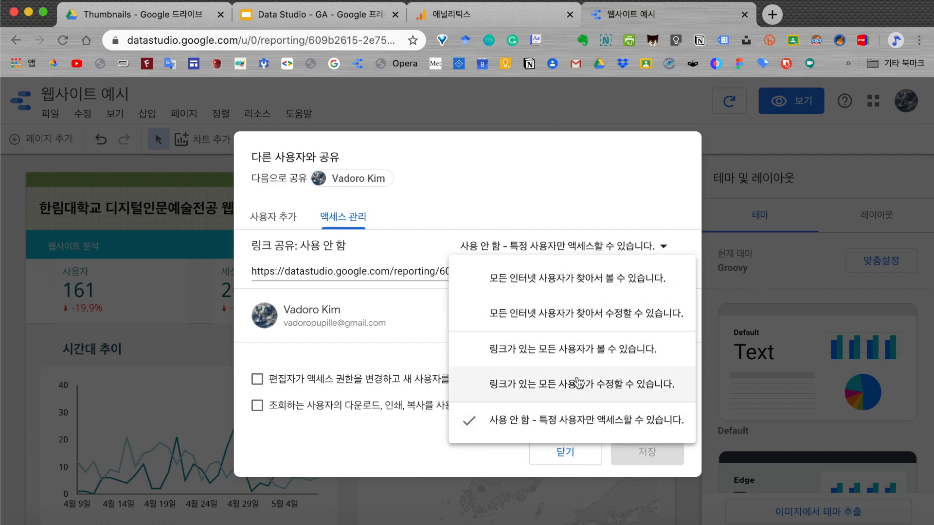
left_click(563, 349)
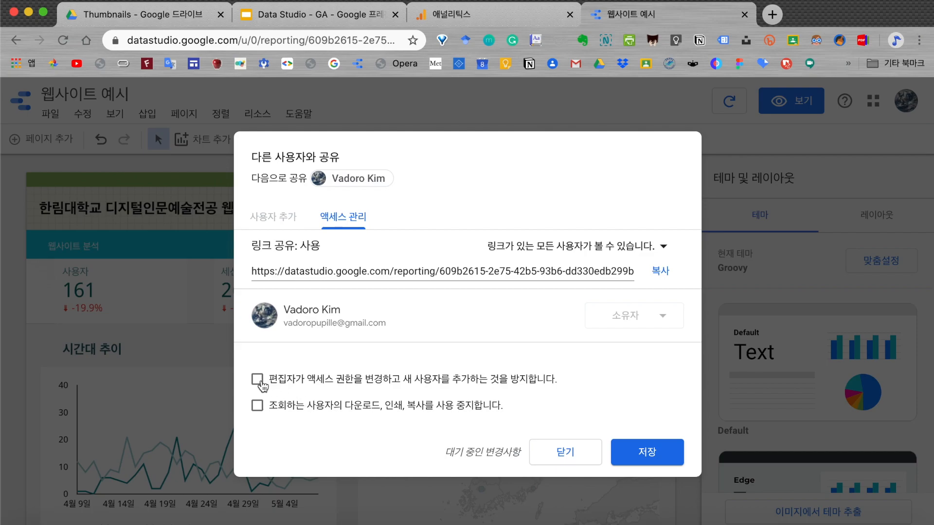
left_click(257, 379)
left_click(258, 407)
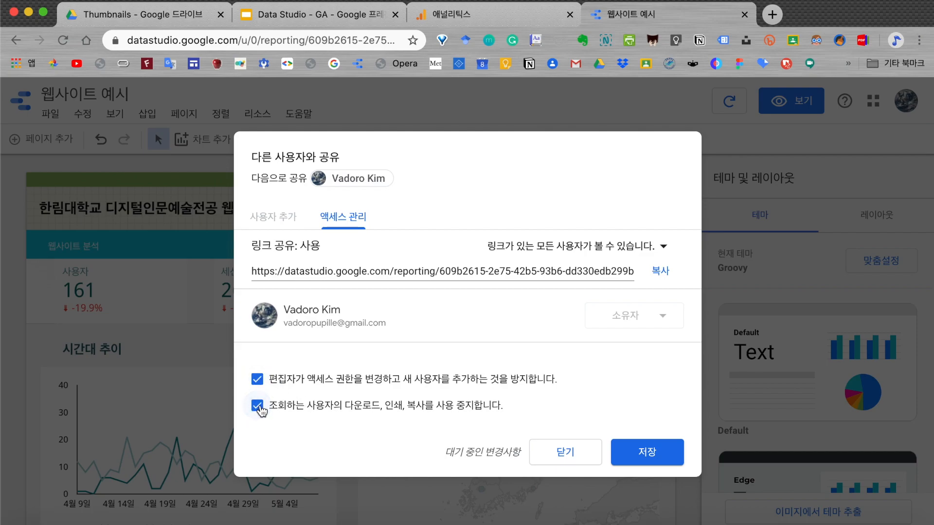
left_click(259, 406)
left_click(259, 407)
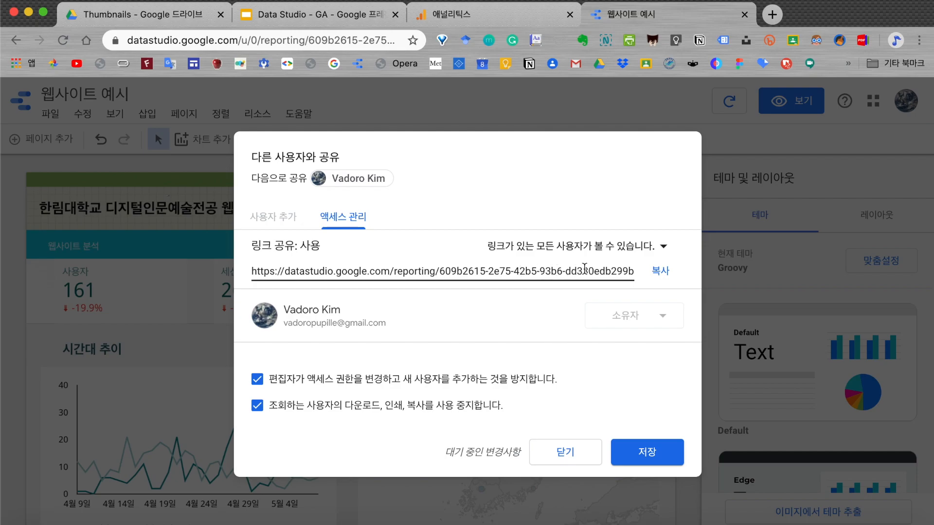
Copy the report's sharing link and close the sharing dialog without saving the pending access changes.
left_click(663, 275)
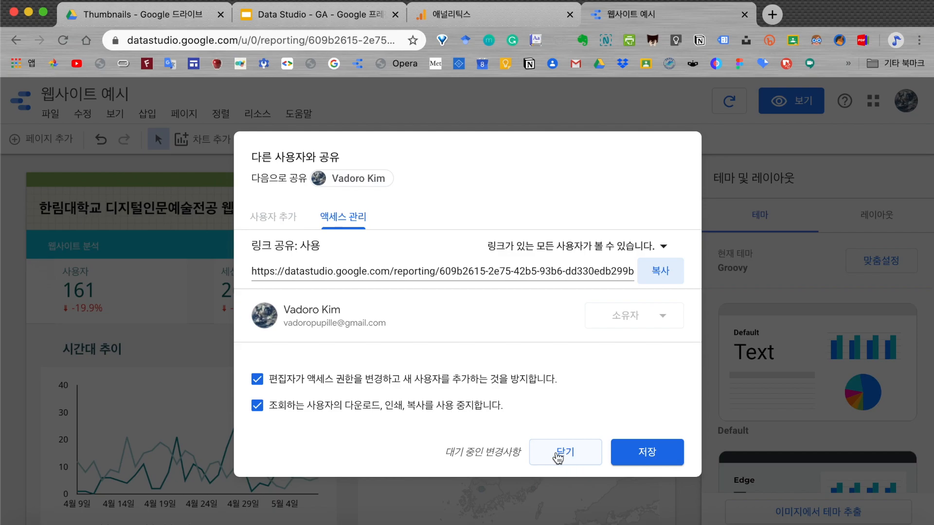
left_click(558, 458)
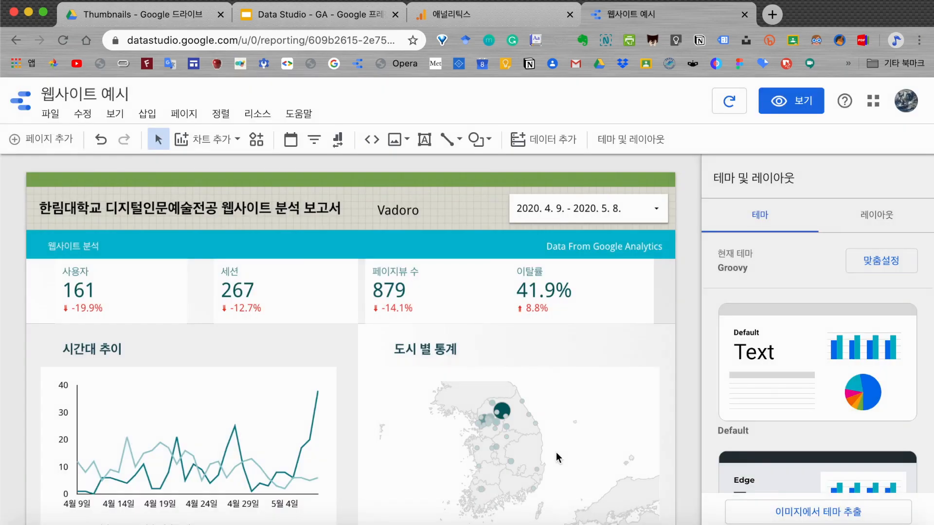